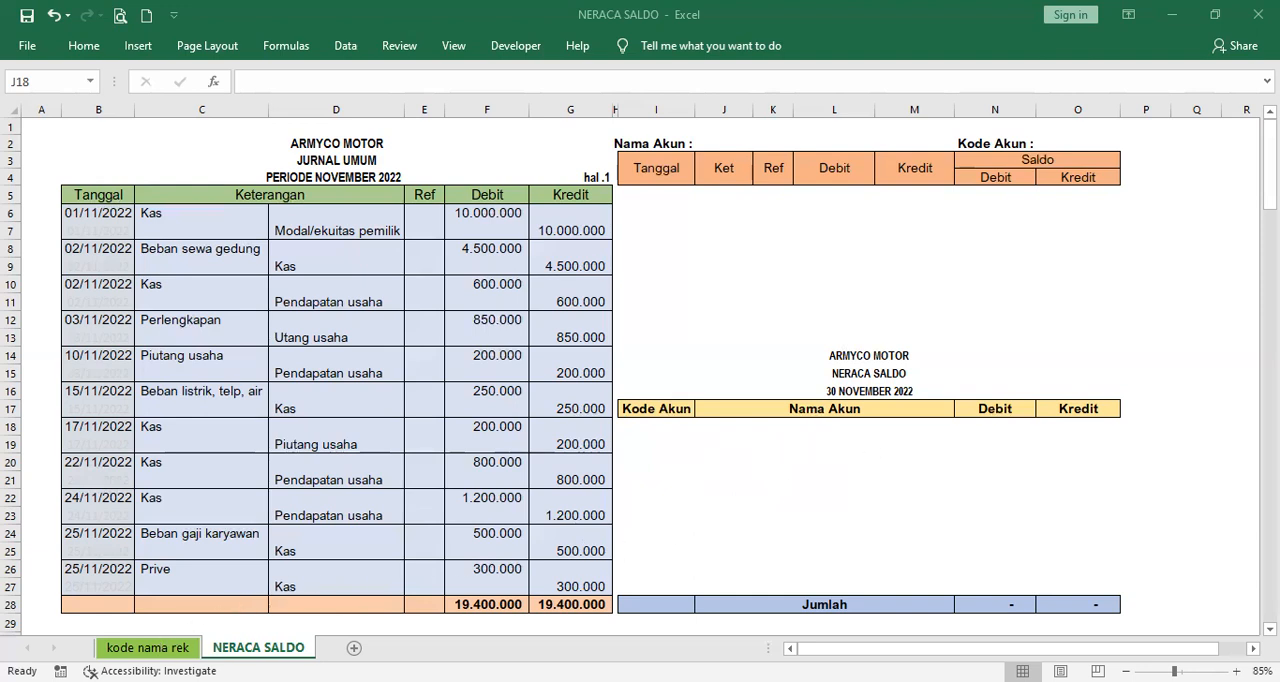
- Start a List data validation for the first Nama Akun cell (J18) of the trial balance on the NERACA SALDO sheet
left_click(148, 647)
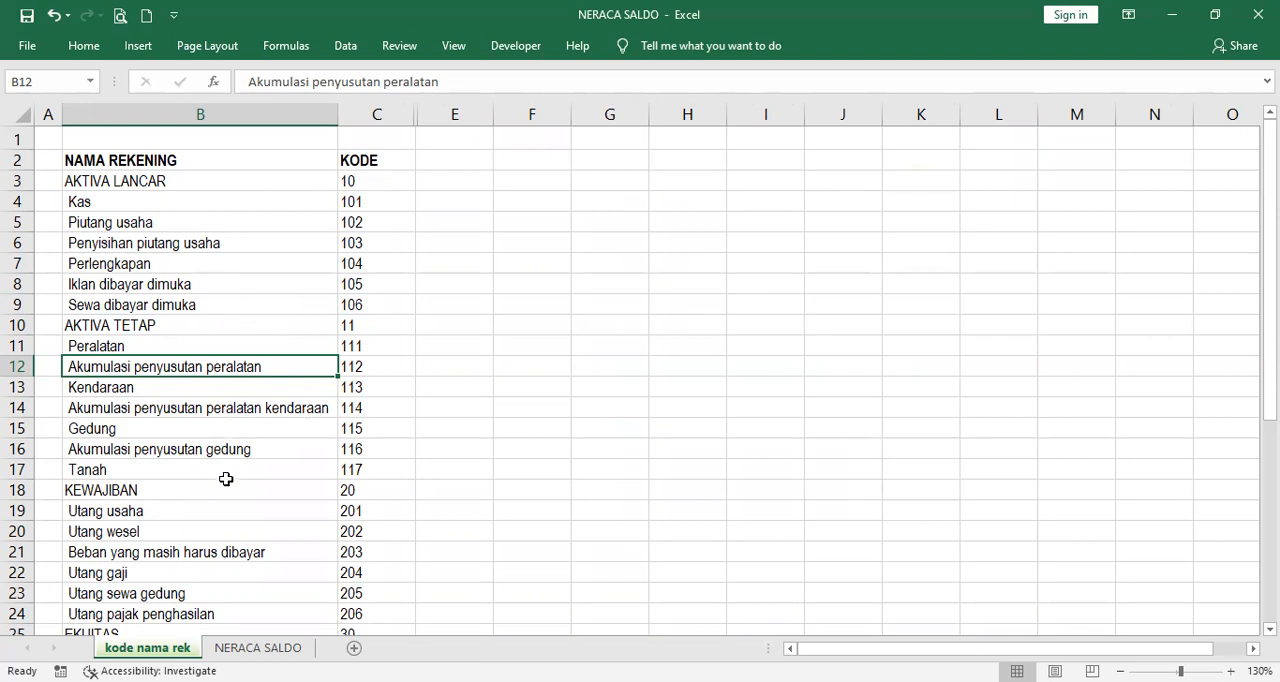
left_click(265, 648)
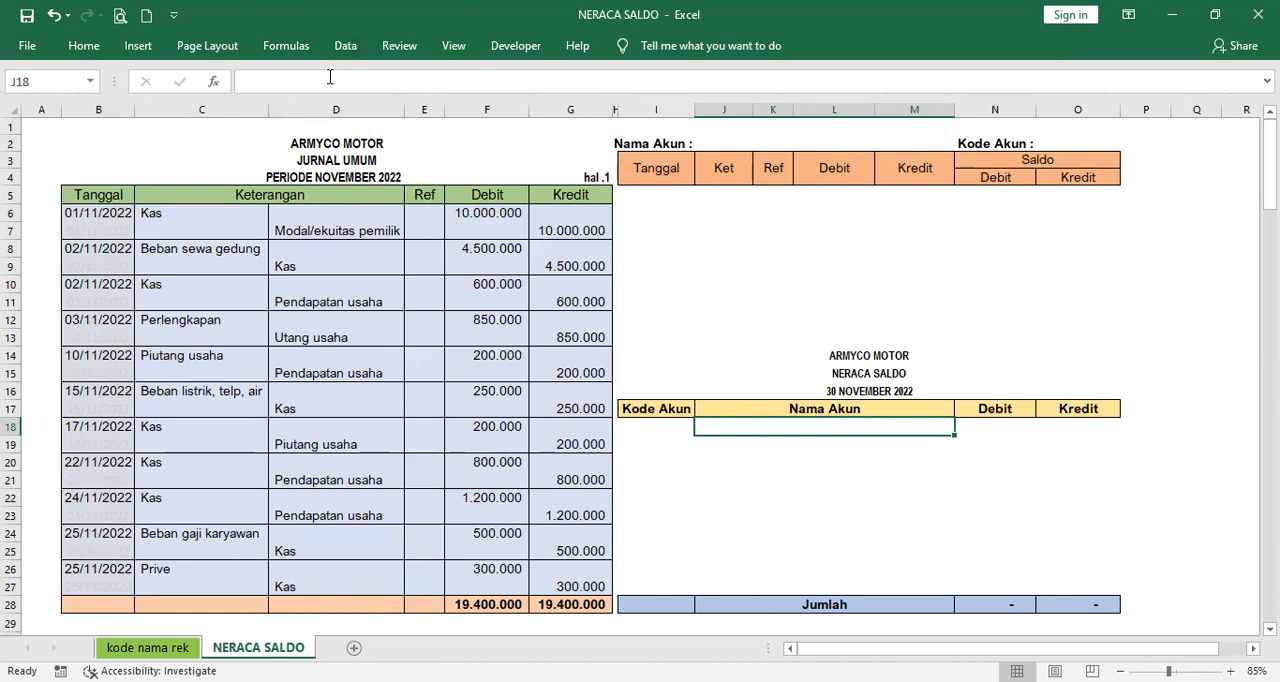
left_click(345, 45)
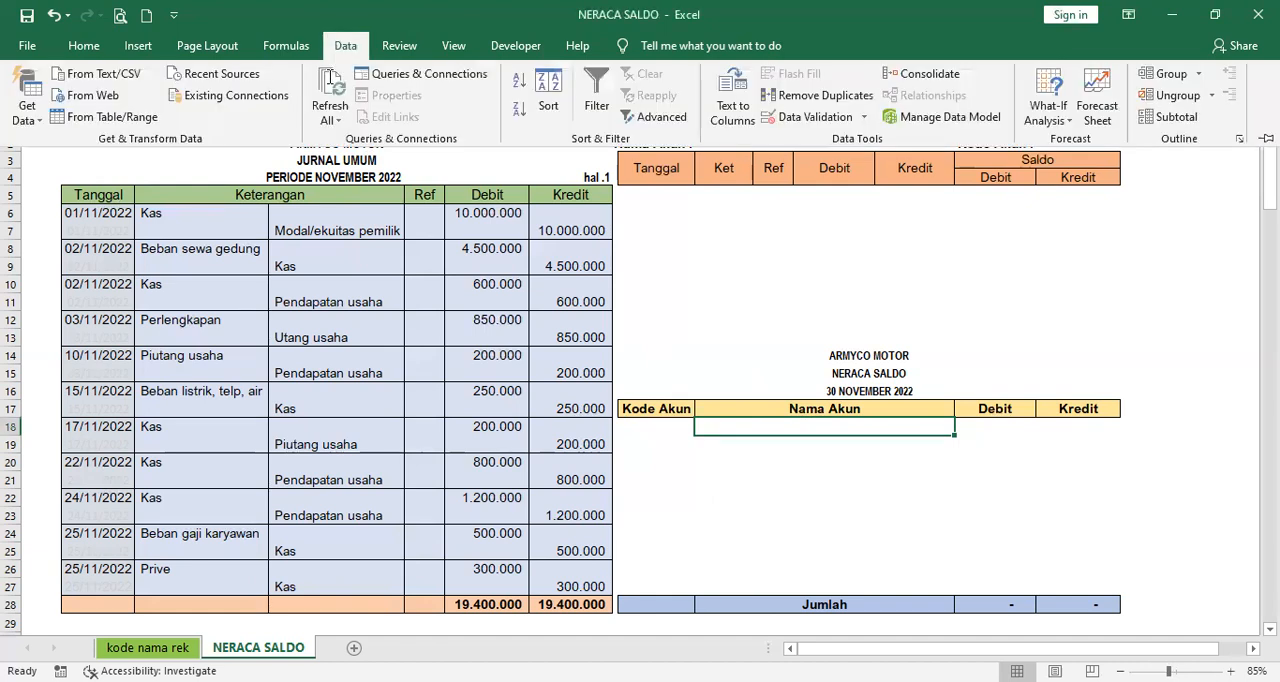
left_click(810, 118)
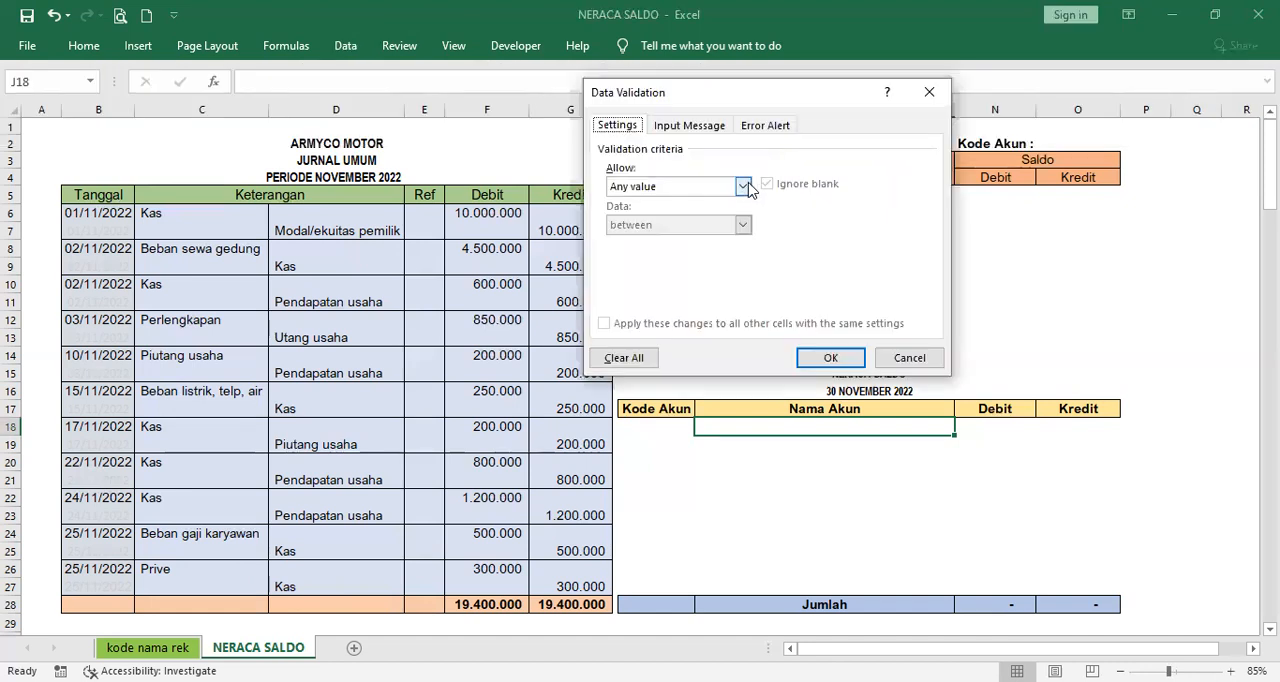
left_click(743, 188)
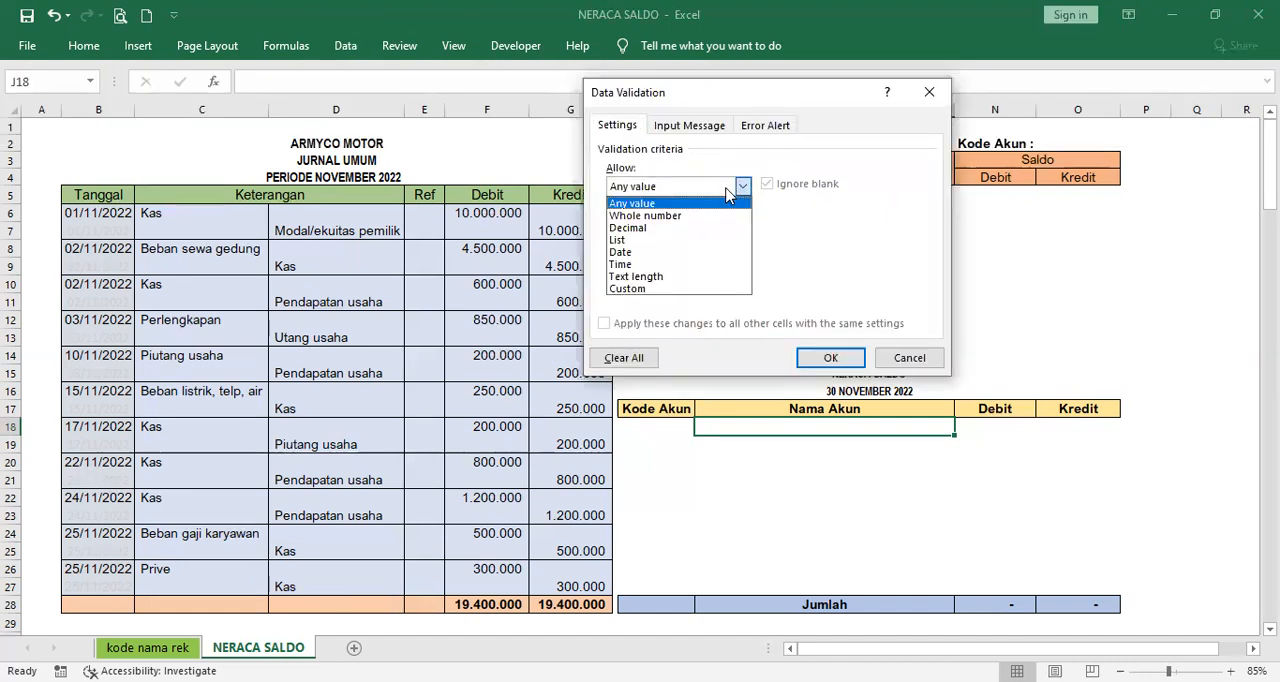
left_click(638, 241)
left_click(719, 267)
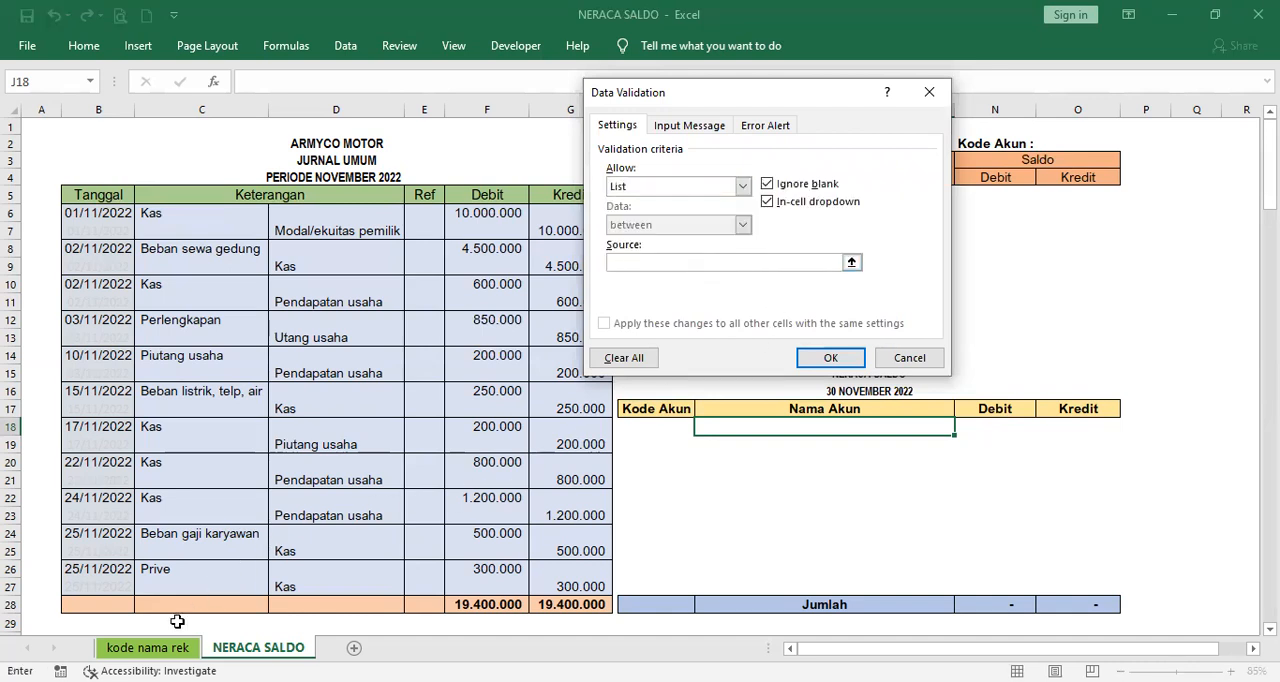
- Set the validation list source to the account names in 'kode nama rek'!$B$3:$B$40 and apply it
left_click(150, 647)
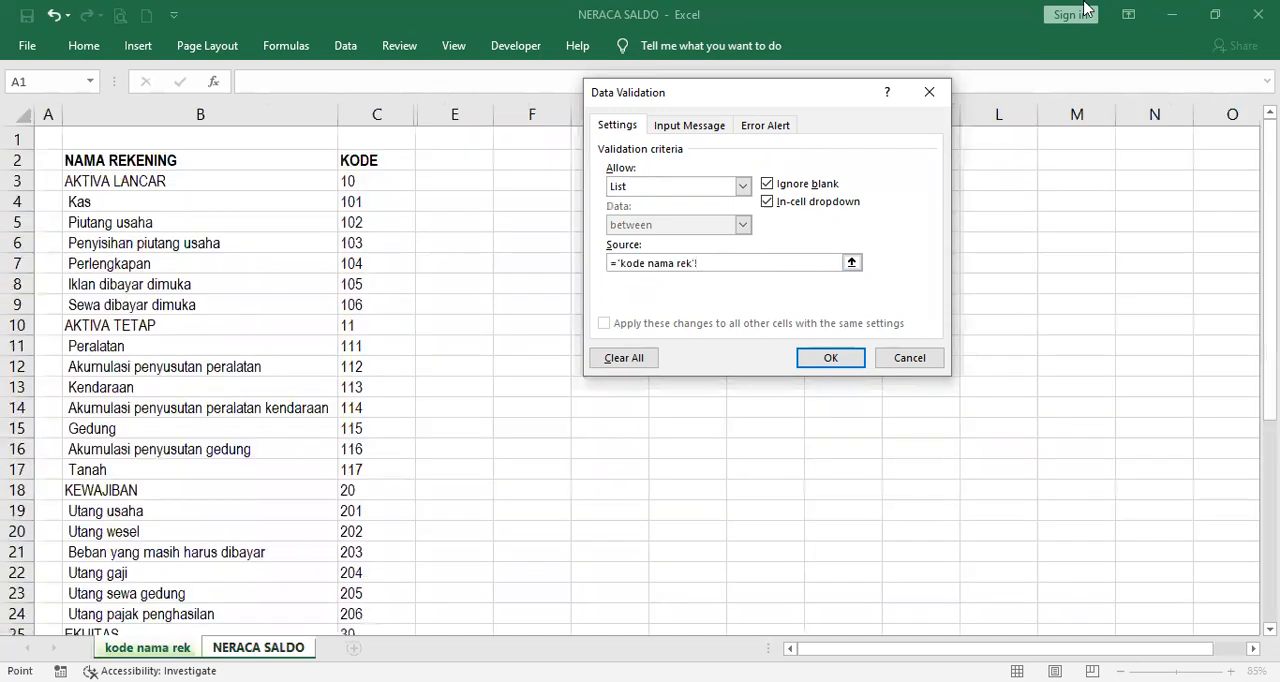
left_click(143, 186)
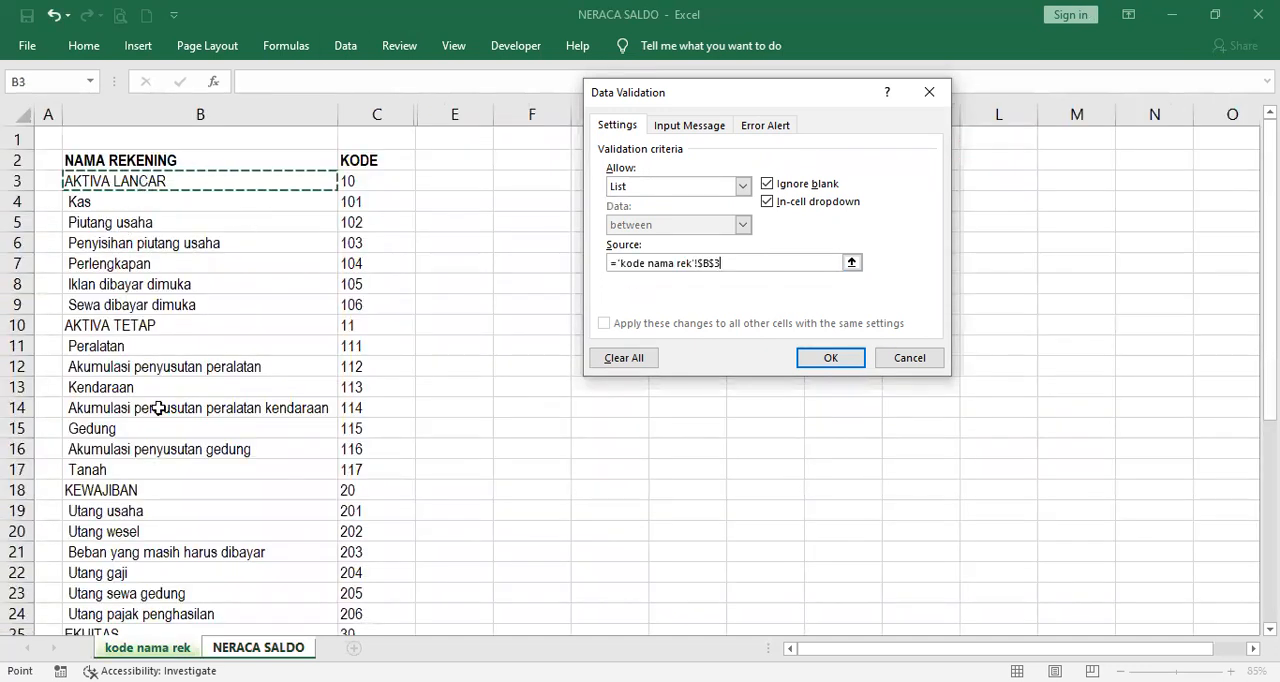
left_click_drag(143, 181, 185, 592)
scroll(186, 296, "up", 3)
scroll(162, 205, "up", 3)
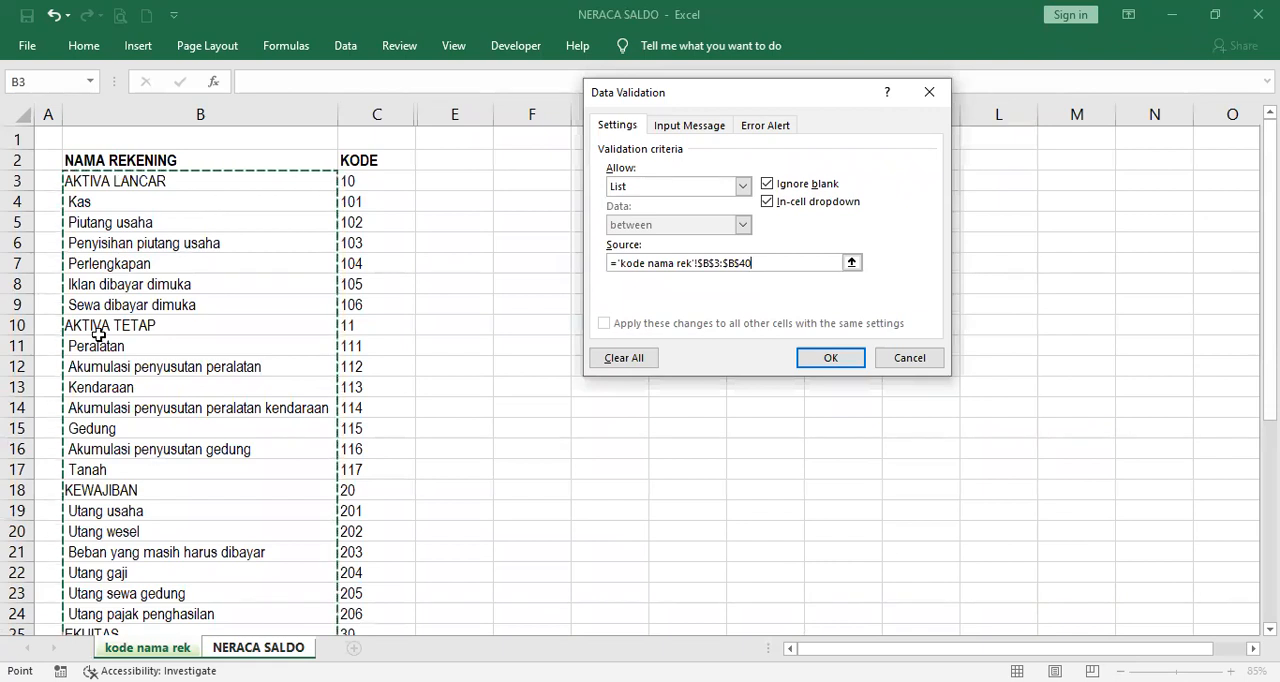
scroll(154, 462, "down", 2)
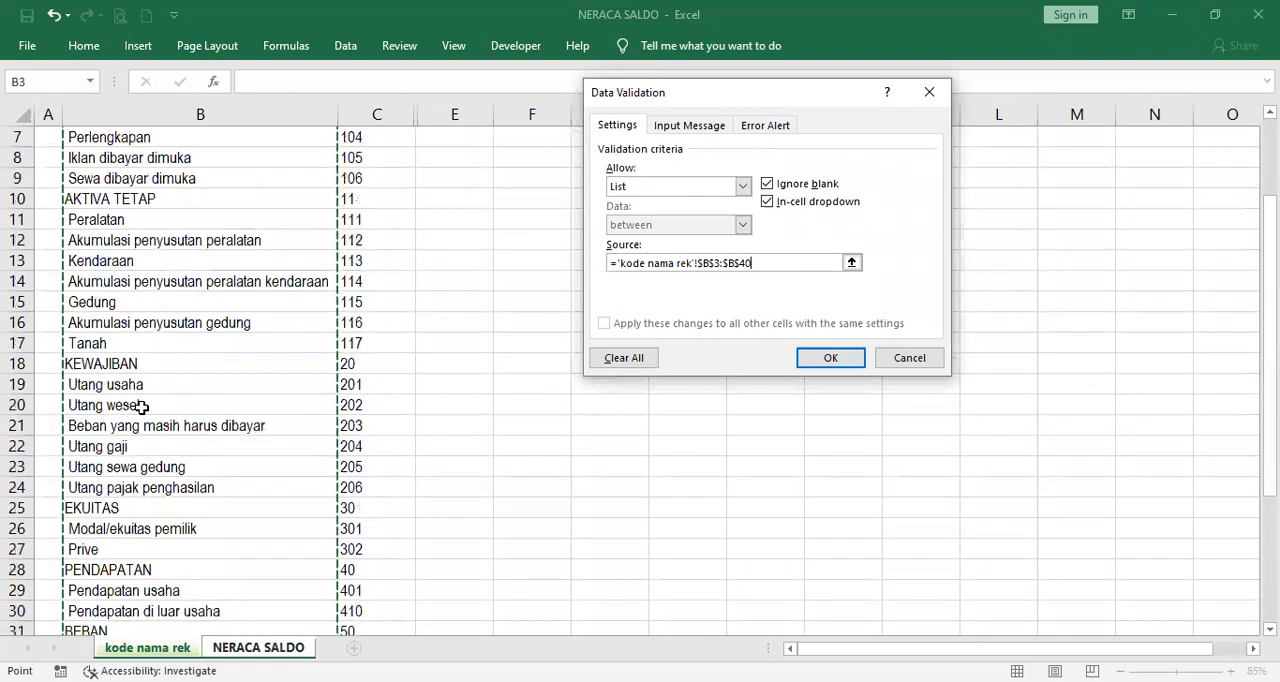
scroll(180, 412, "down", 3)
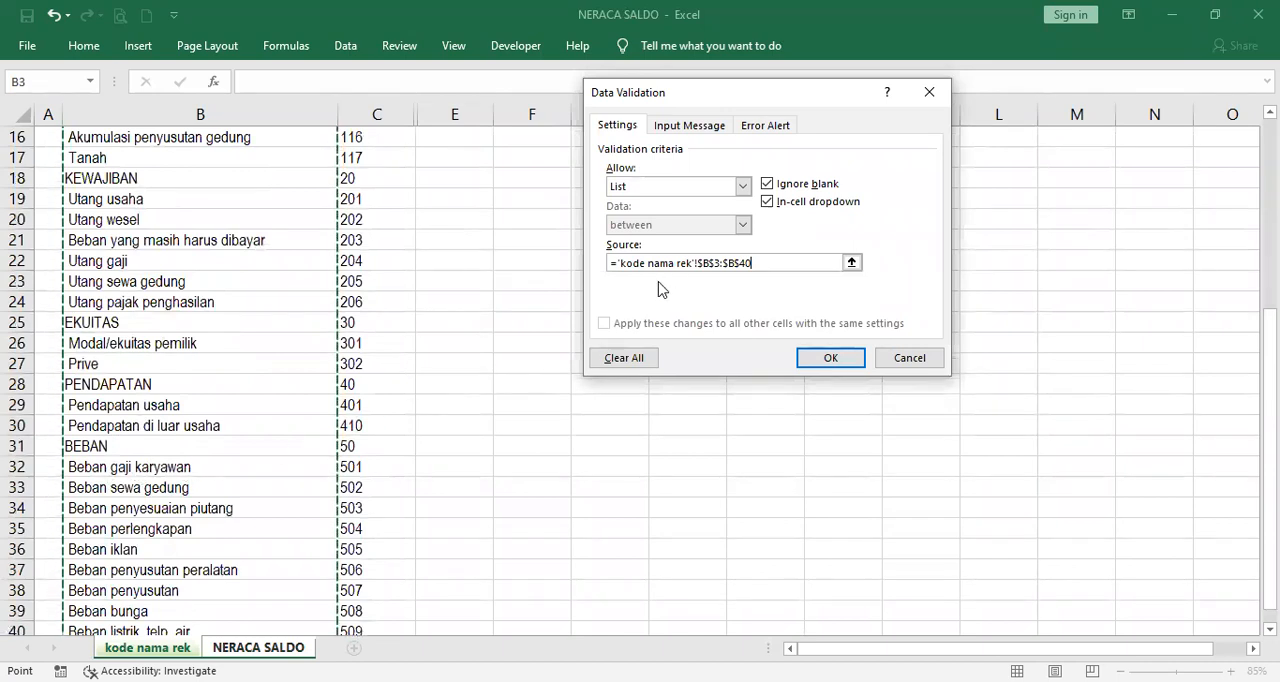
left_click(830, 358)
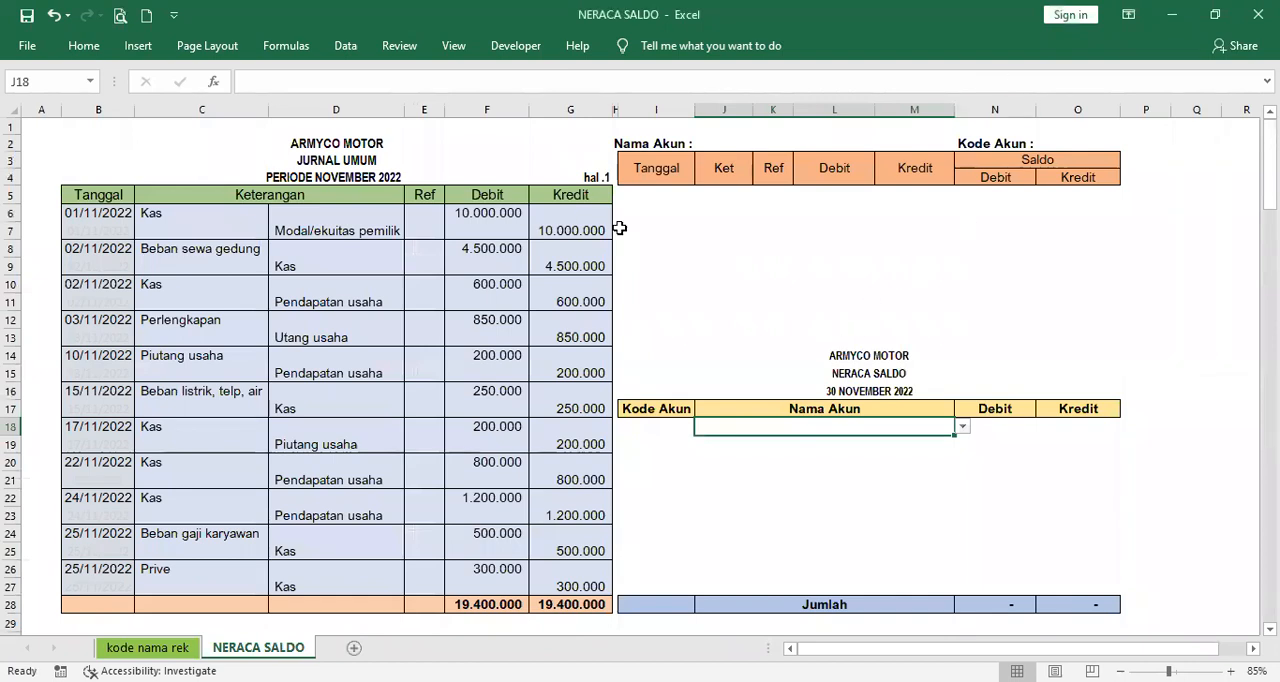
- Browse the account options offered in the Nama Akun cell J18 without choosing one
left_click(963, 427)
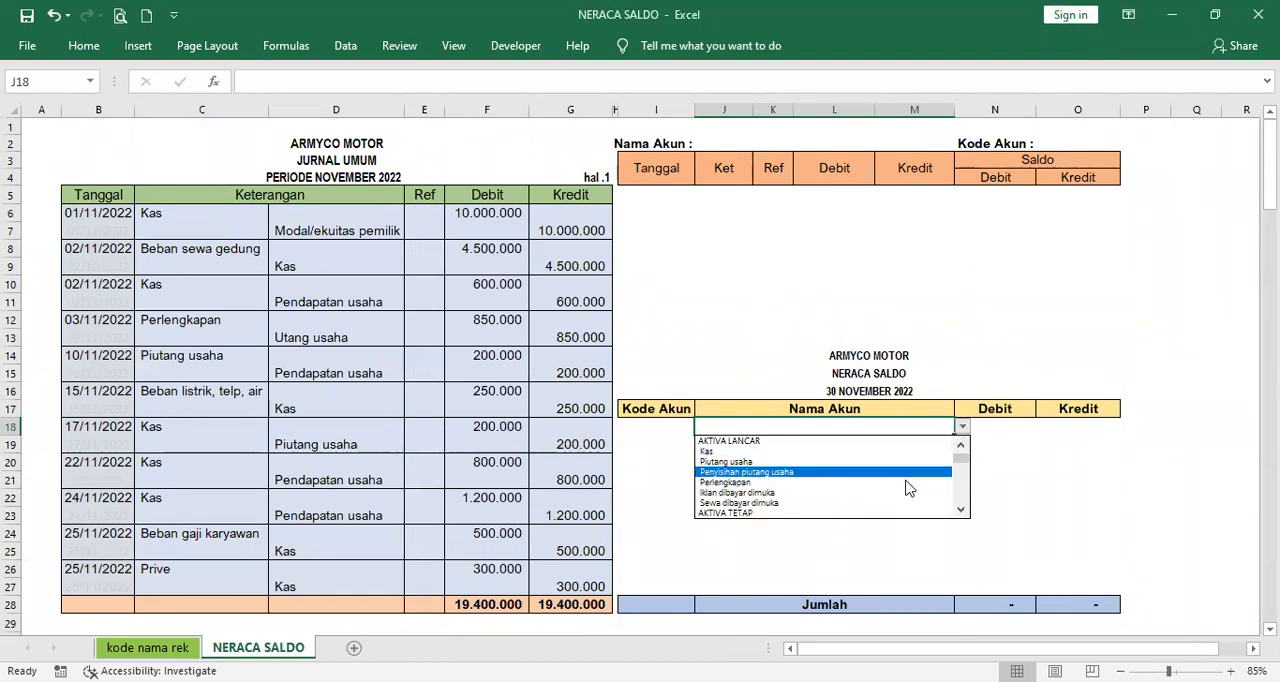
left_click(963, 487)
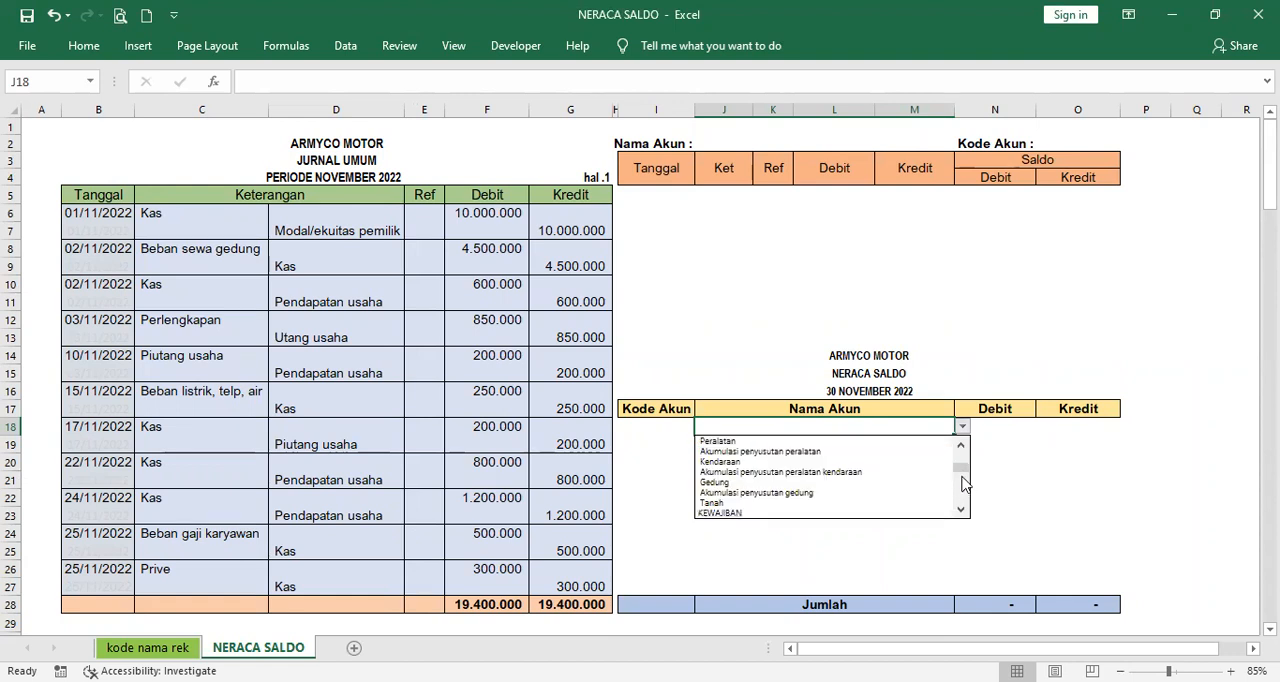
left_click_drag(961, 469, 960, 450)
left_click(980, 342)
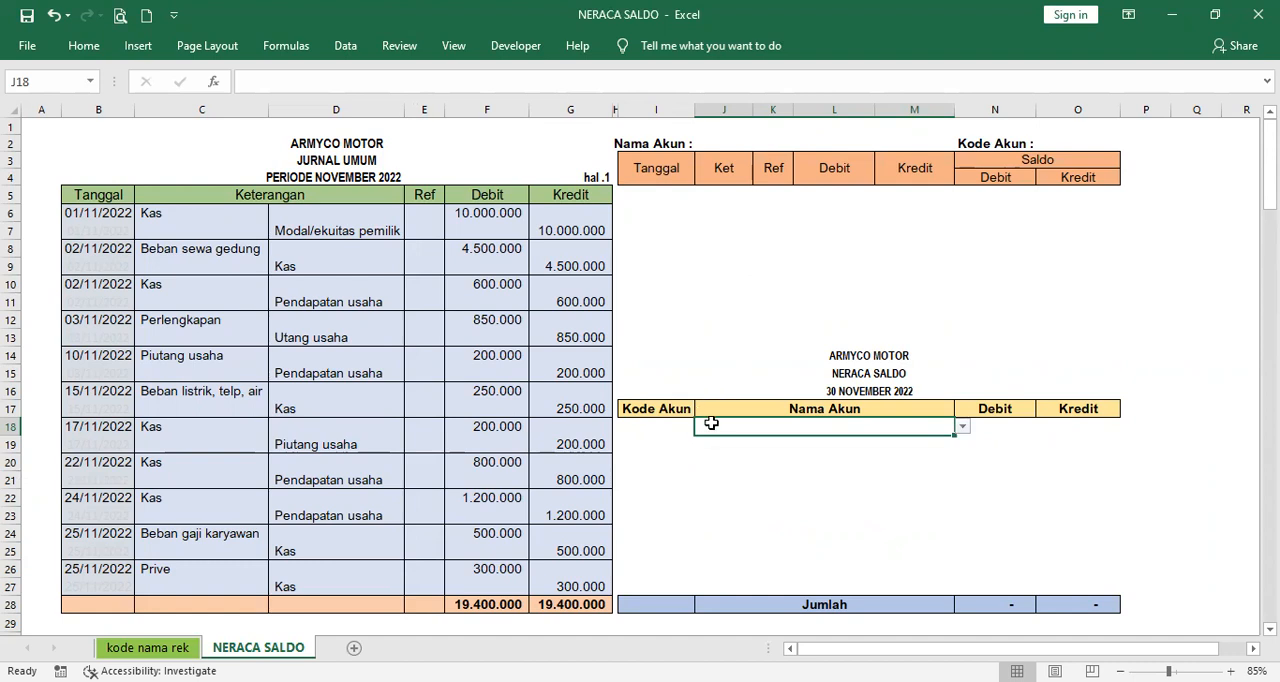
- Examine the VLOOKUP formula in Kode Akun cell I18 and its lookup table B3:C40 on the kode nama rek sheet
left_click(659, 427)
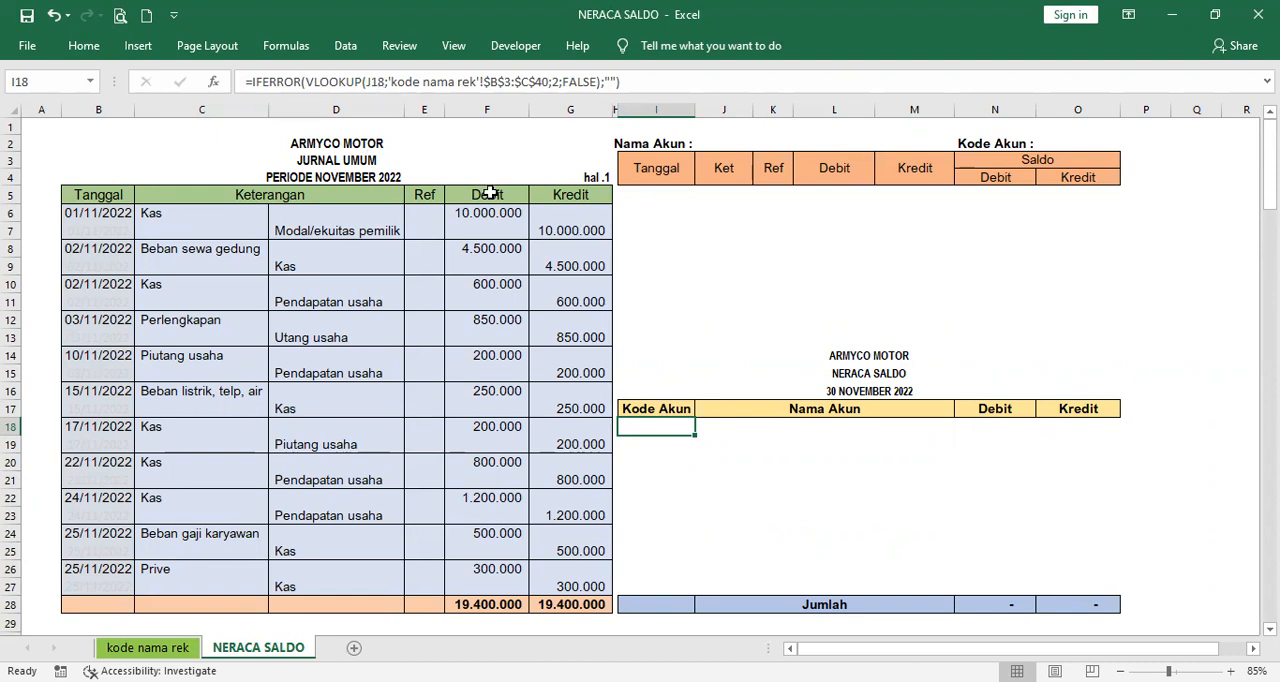
left_click(769, 428)
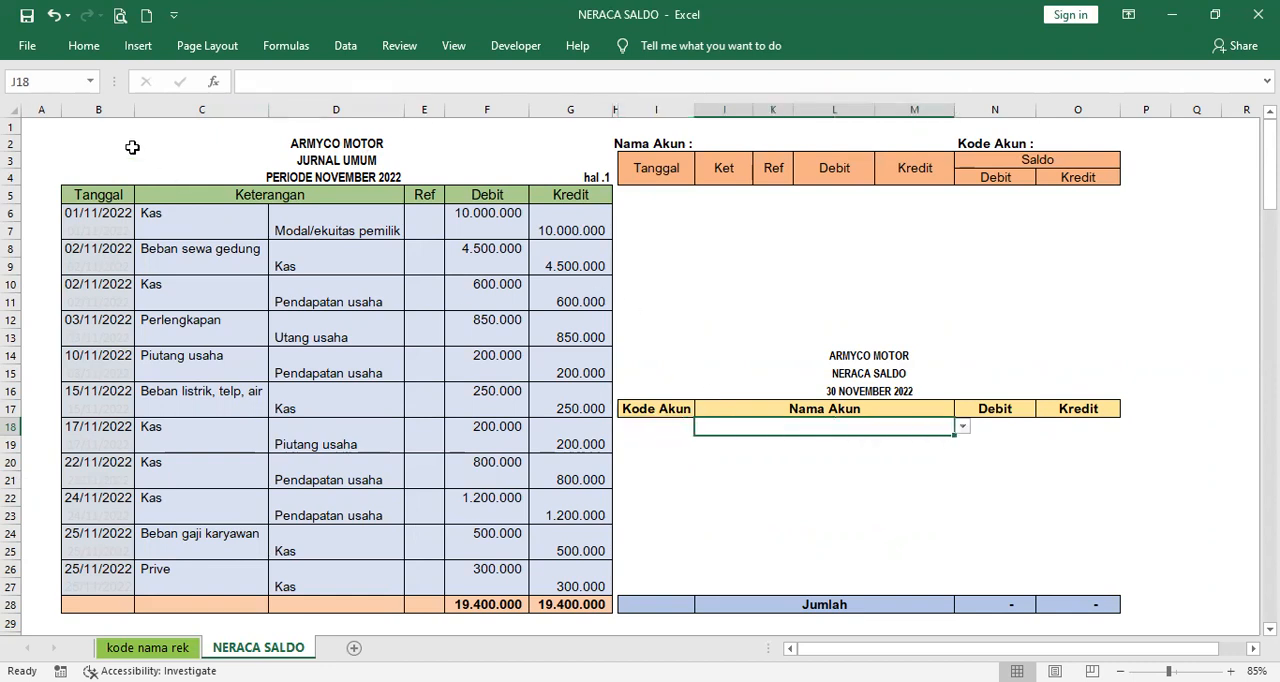
left_click(634, 431)
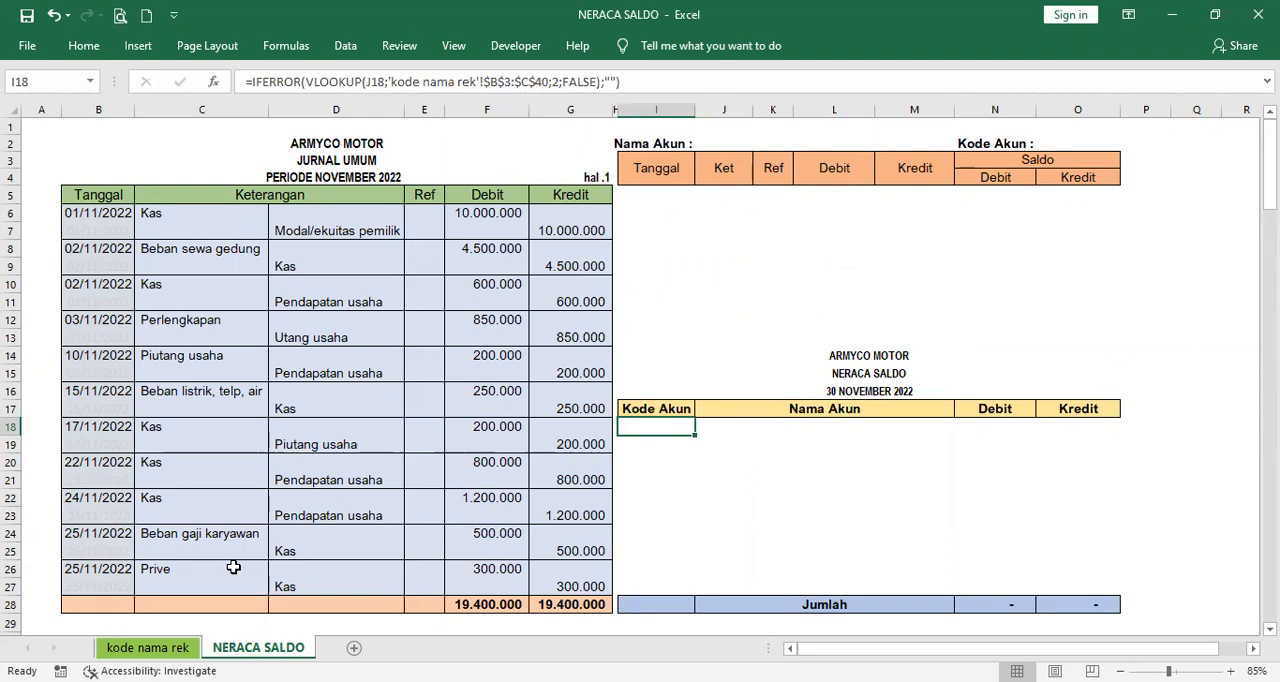
left_click(148, 647)
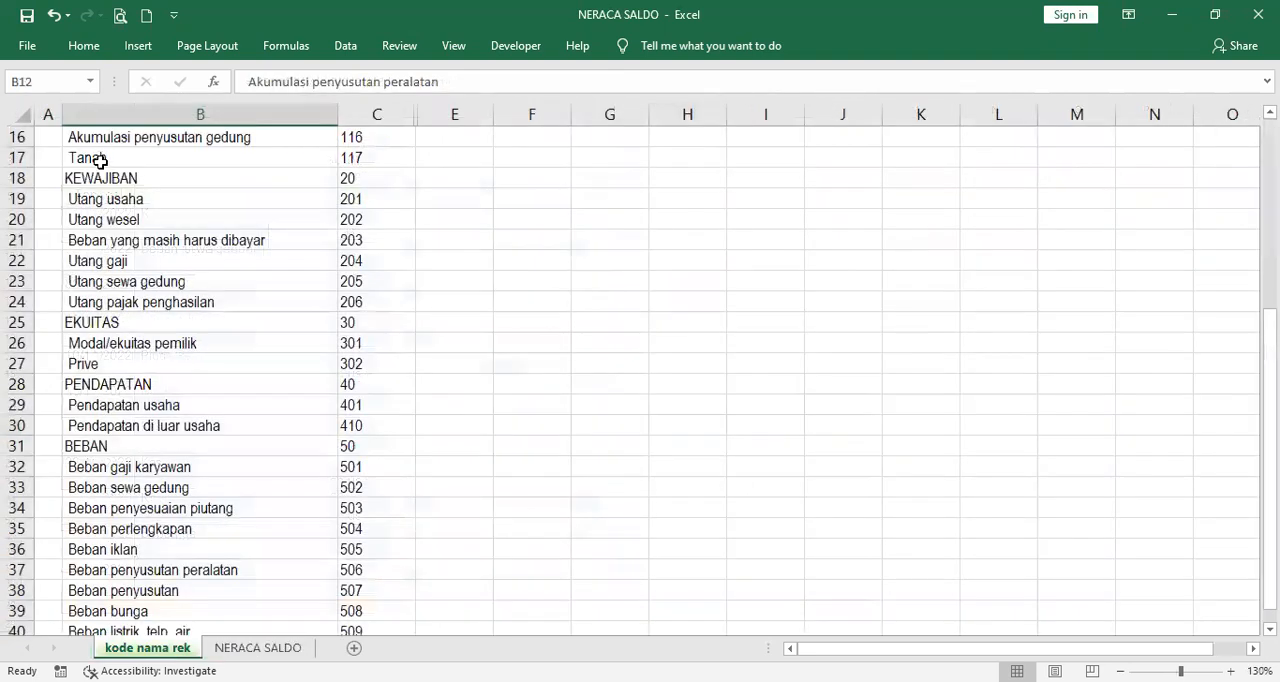
scroll(102, 165, "up", 5)
left_click(107, 183)
left_click_drag(116, 181, 401, 597)
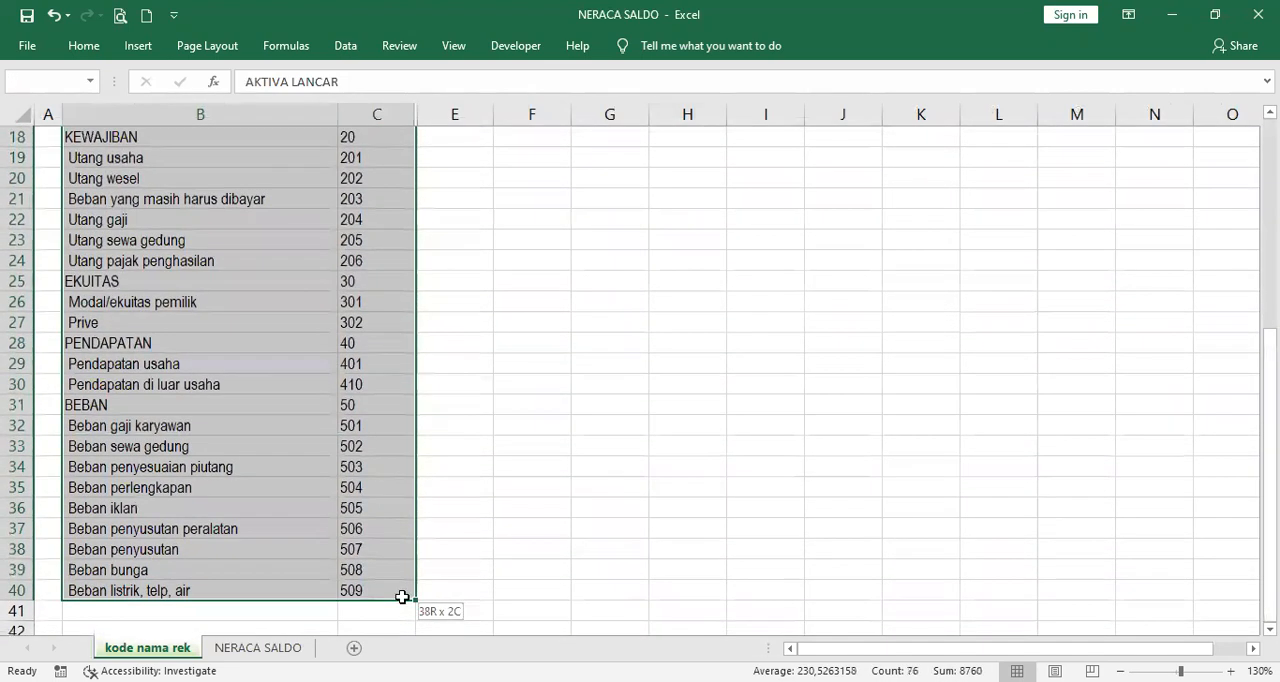
left_click(471, 364)
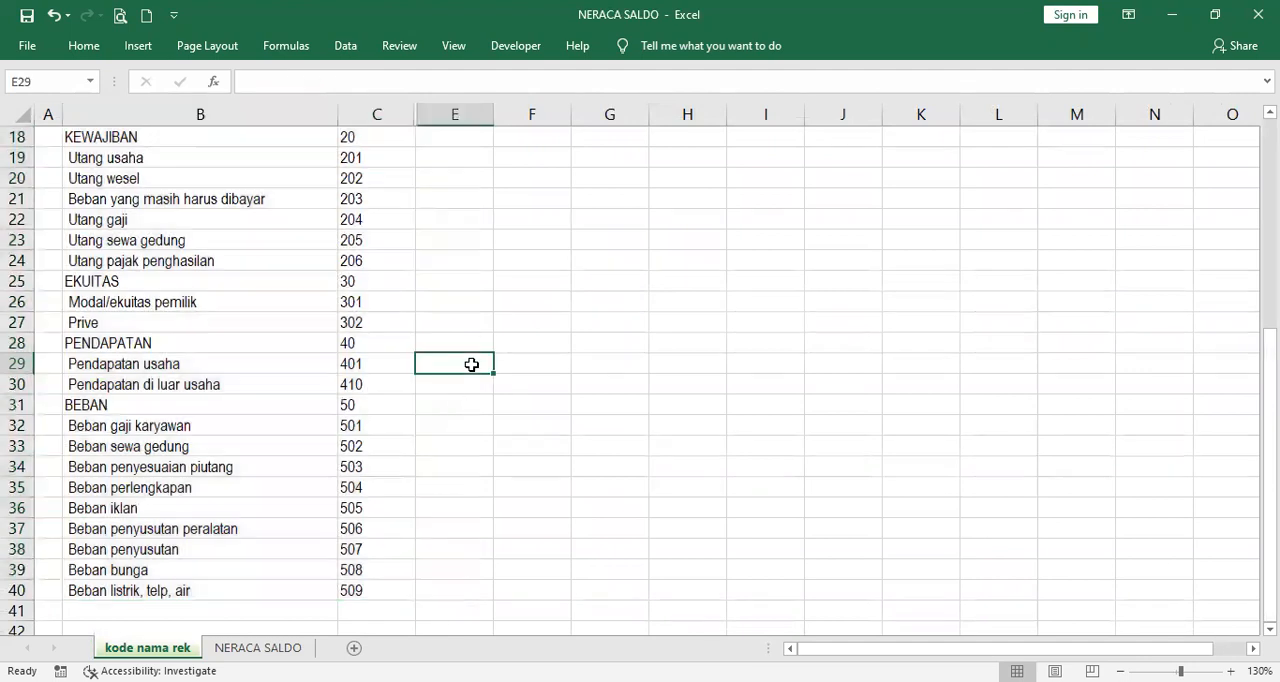
left_click(272, 648)
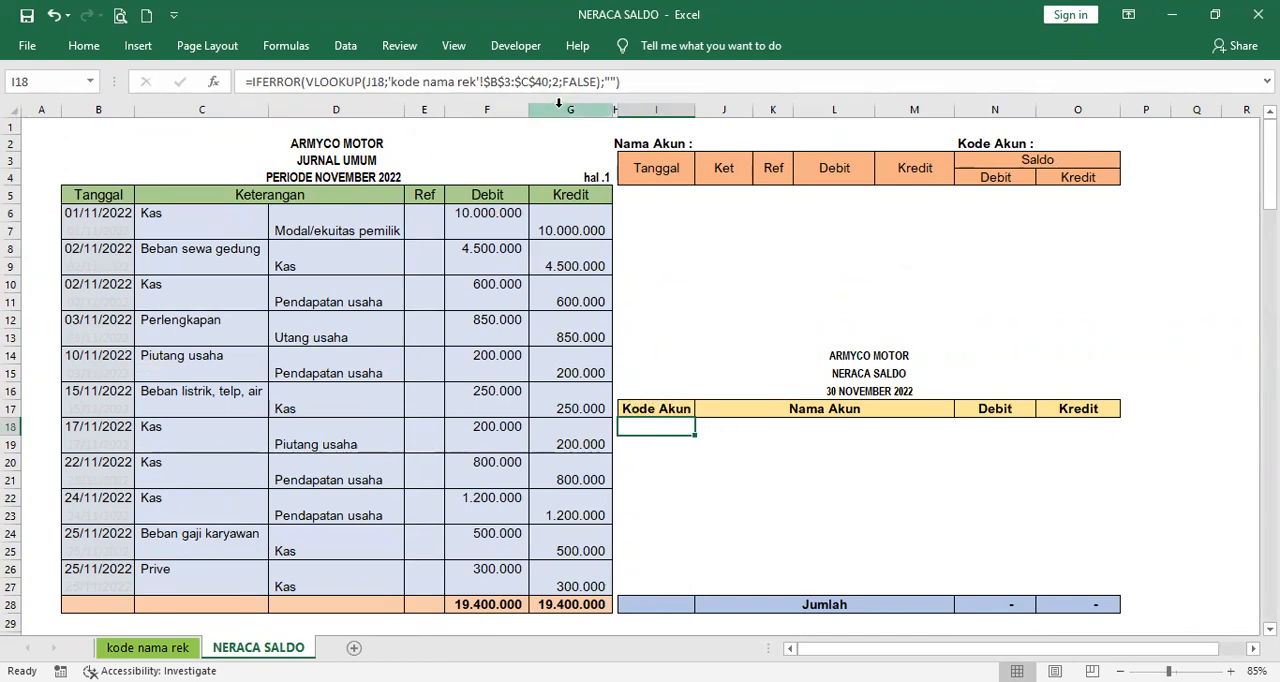
- Compare the account name column with the code column on the kode nama rek sheet, then return to NERACA SALDO
left_click(147, 647)
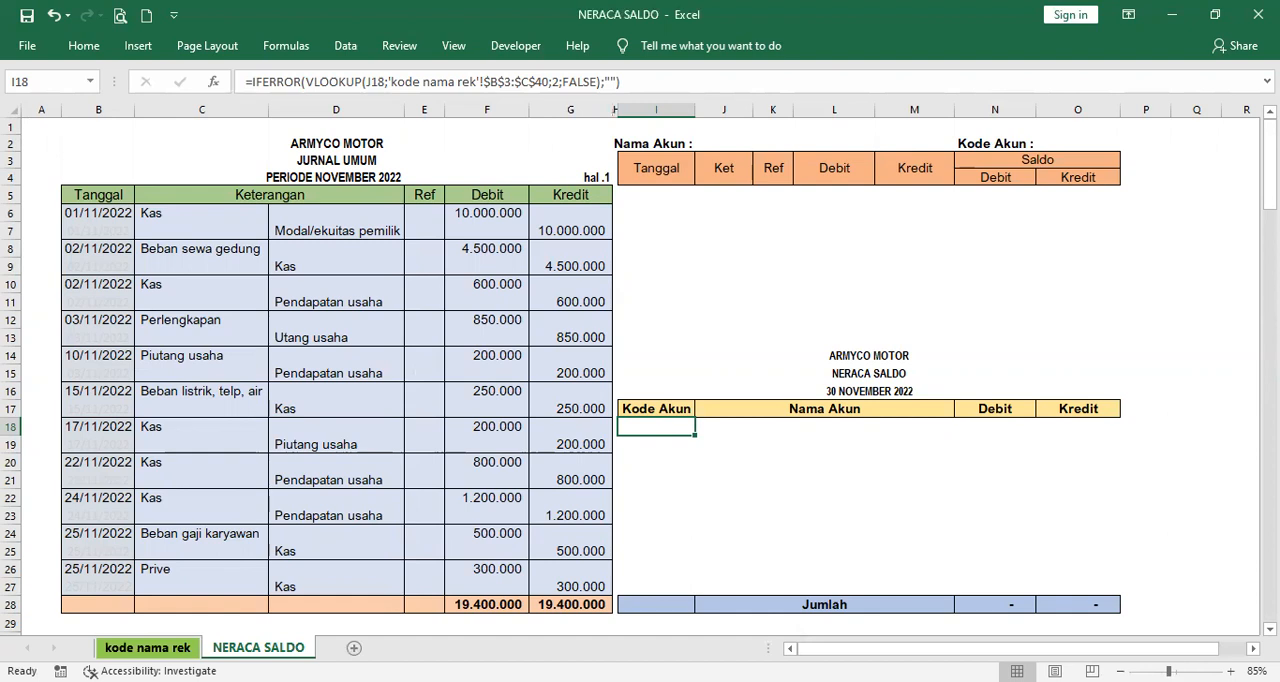
scroll(198, 510, "up", 6)
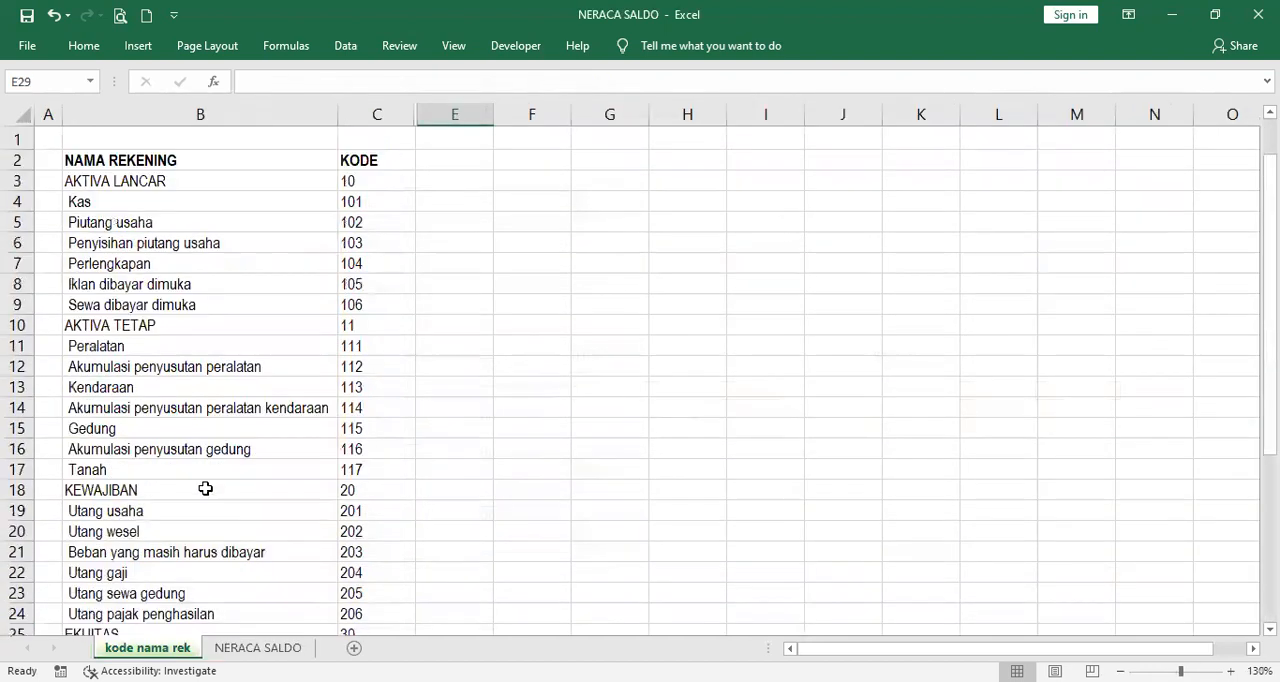
left_click(164, 201)
left_click_drag(164, 201, 171, 366)
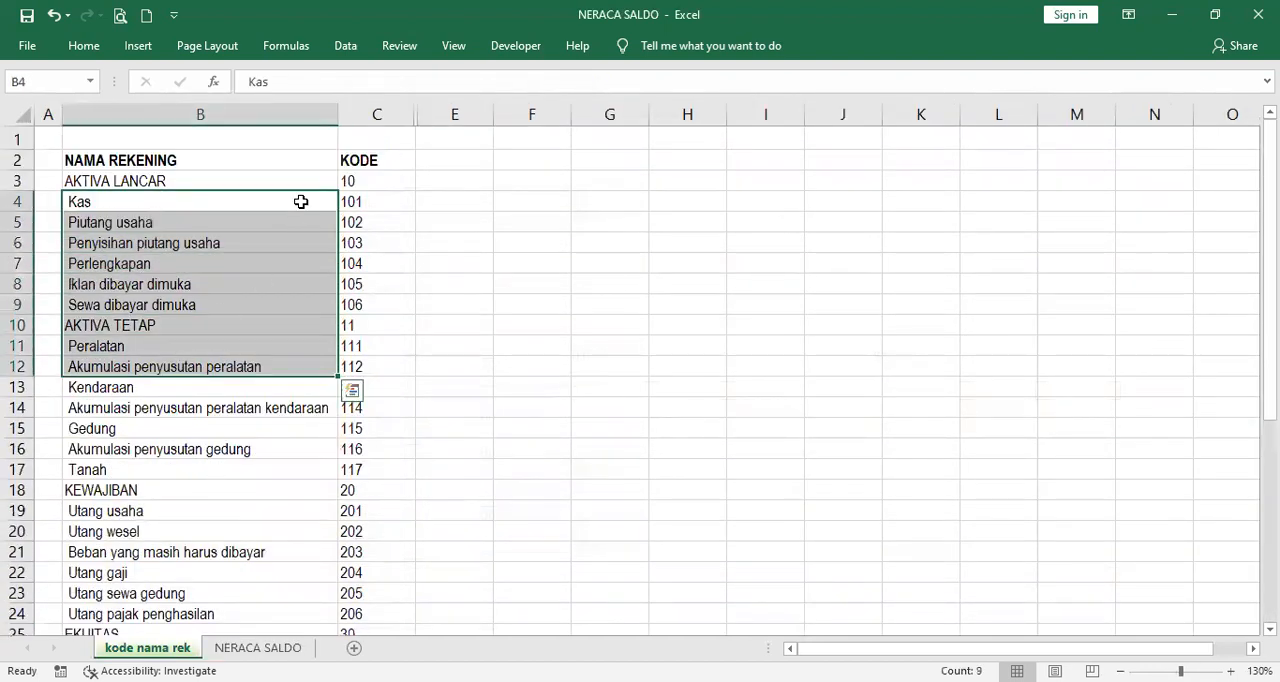
left_click_drag(360, 186, 369, 370)
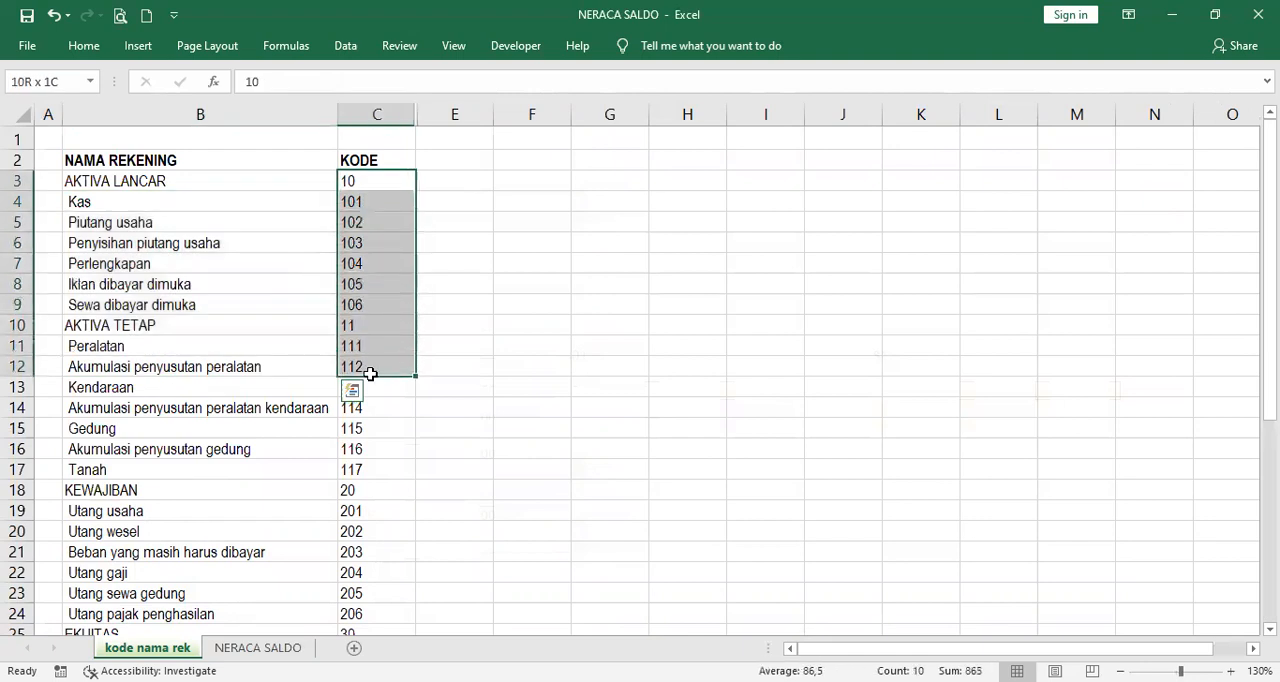
left_click(257, 647)
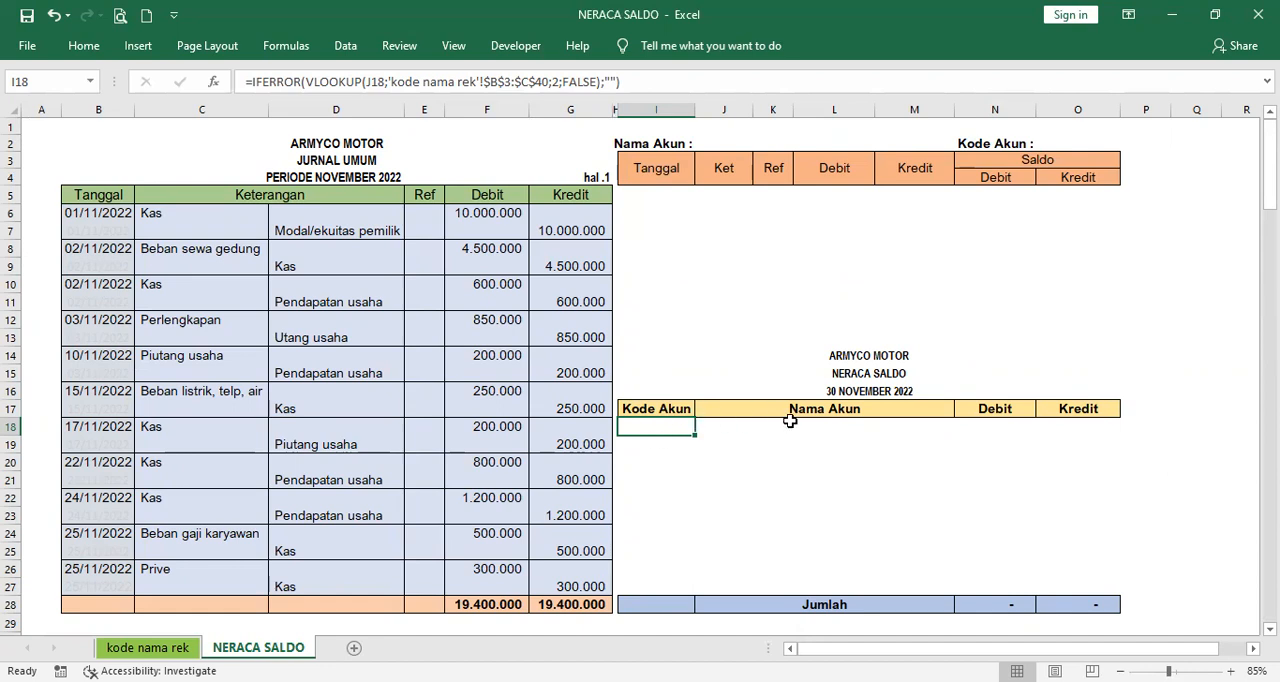
- Examine the first SUMIF in Debit cell N18 against journal accounts C6:C27, criterion J18 and debit amounts F6:F27
left_click(890, 427)
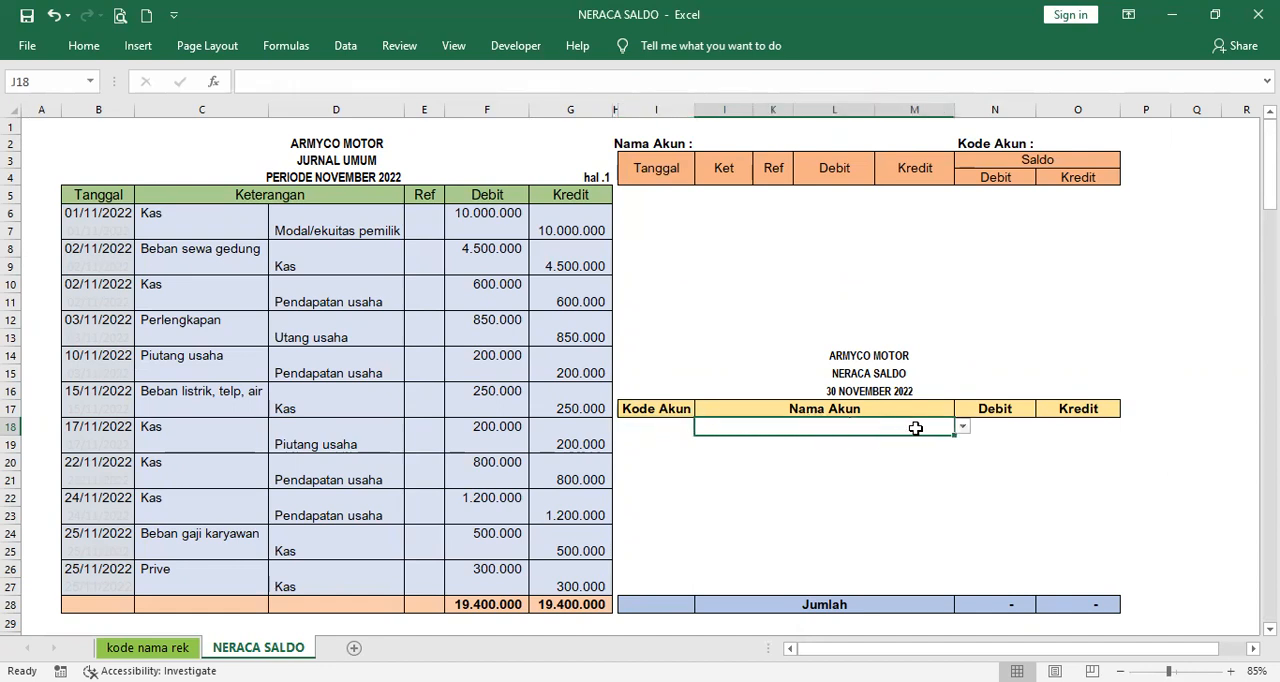
left_click(992, 427)
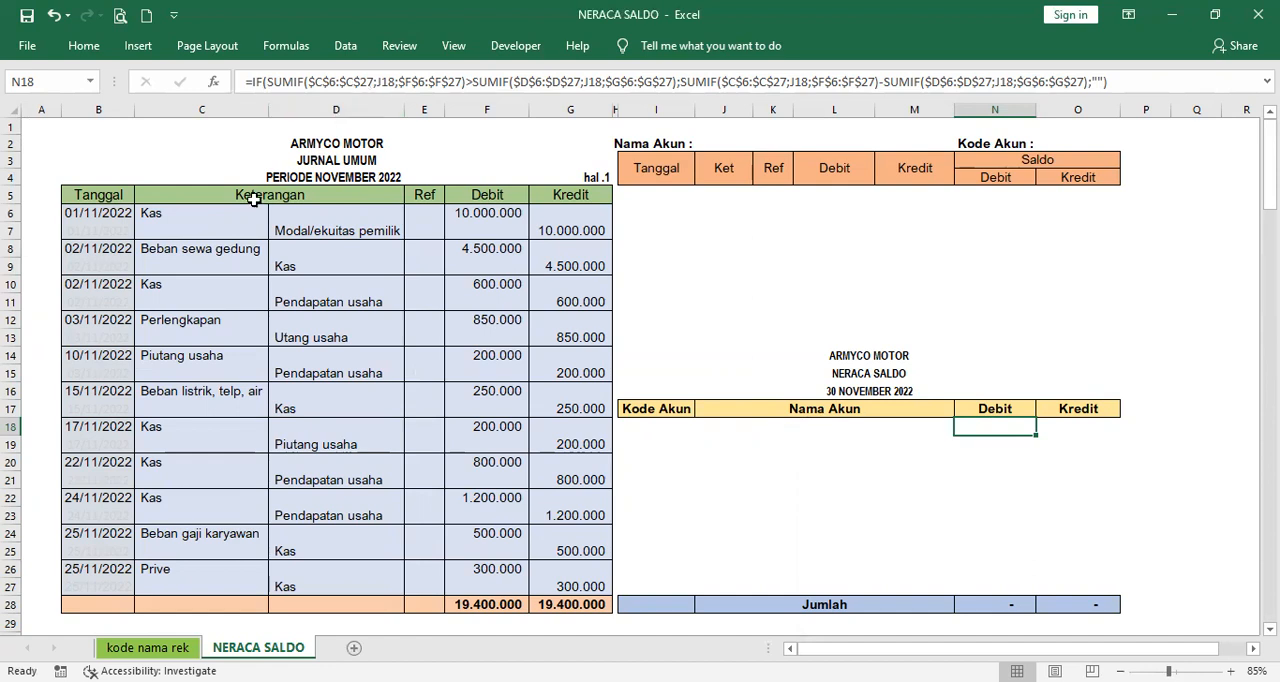
left_click_drag(228, 215, 224, 584)
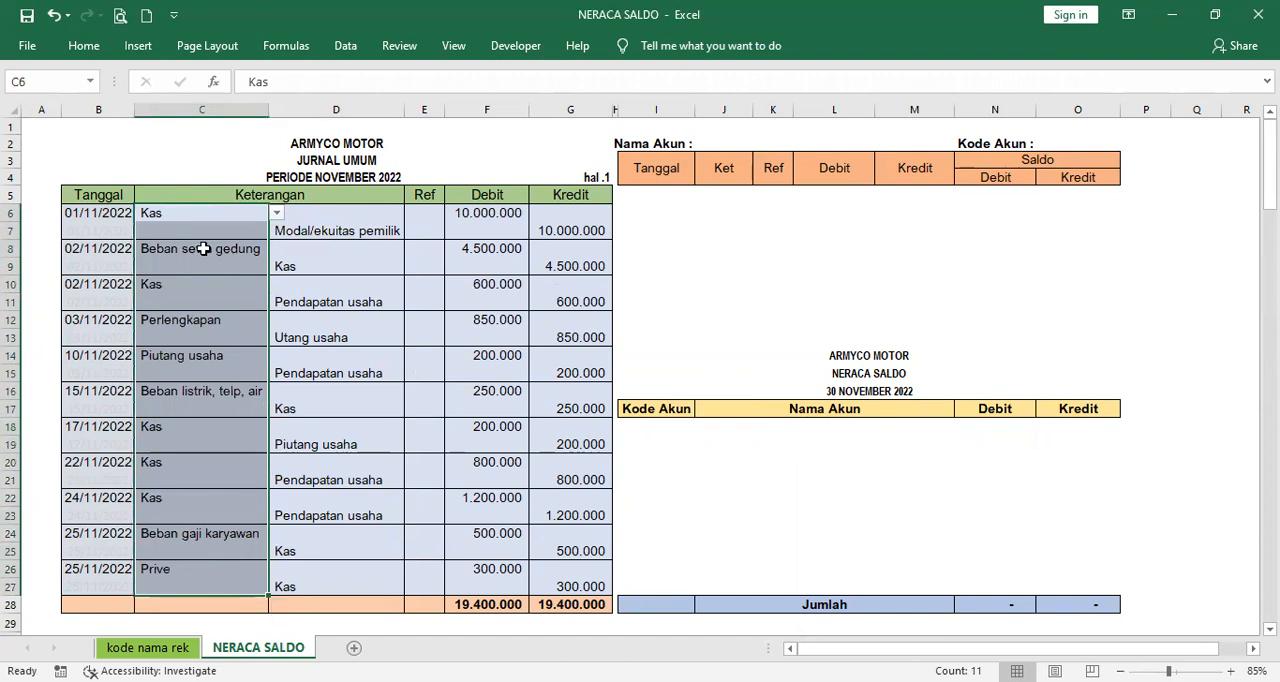
left_click(211, 216)
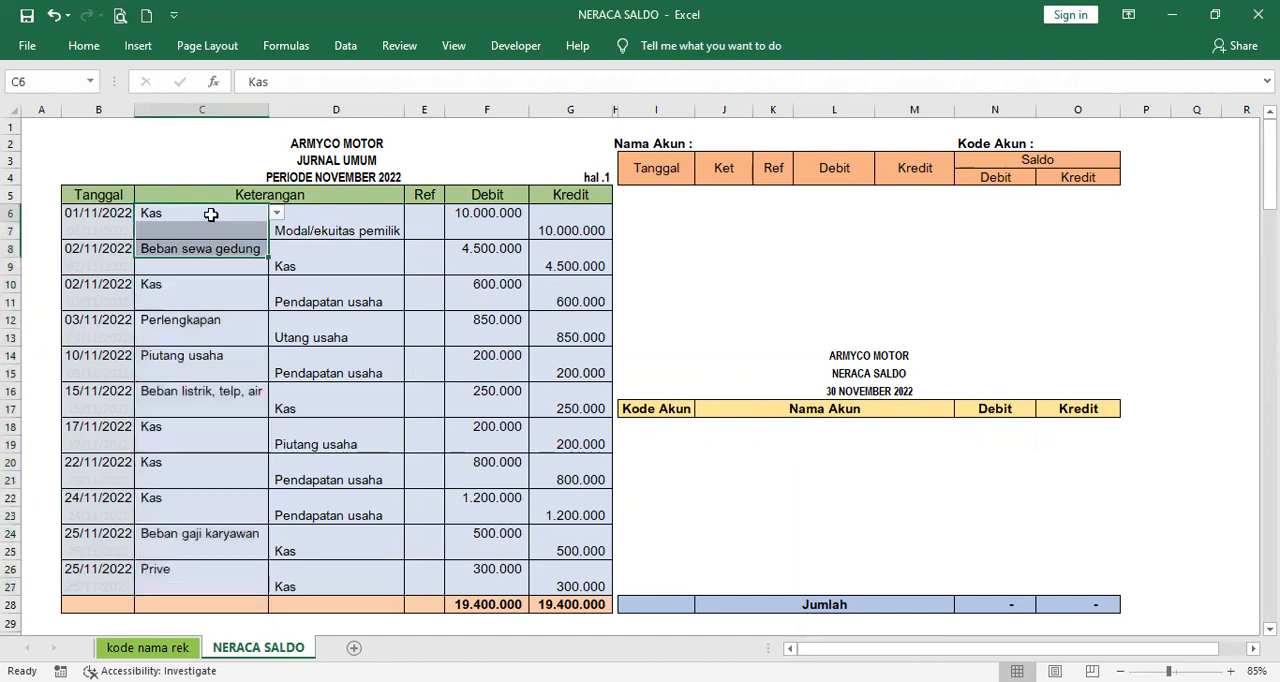
left_click(986, 425)
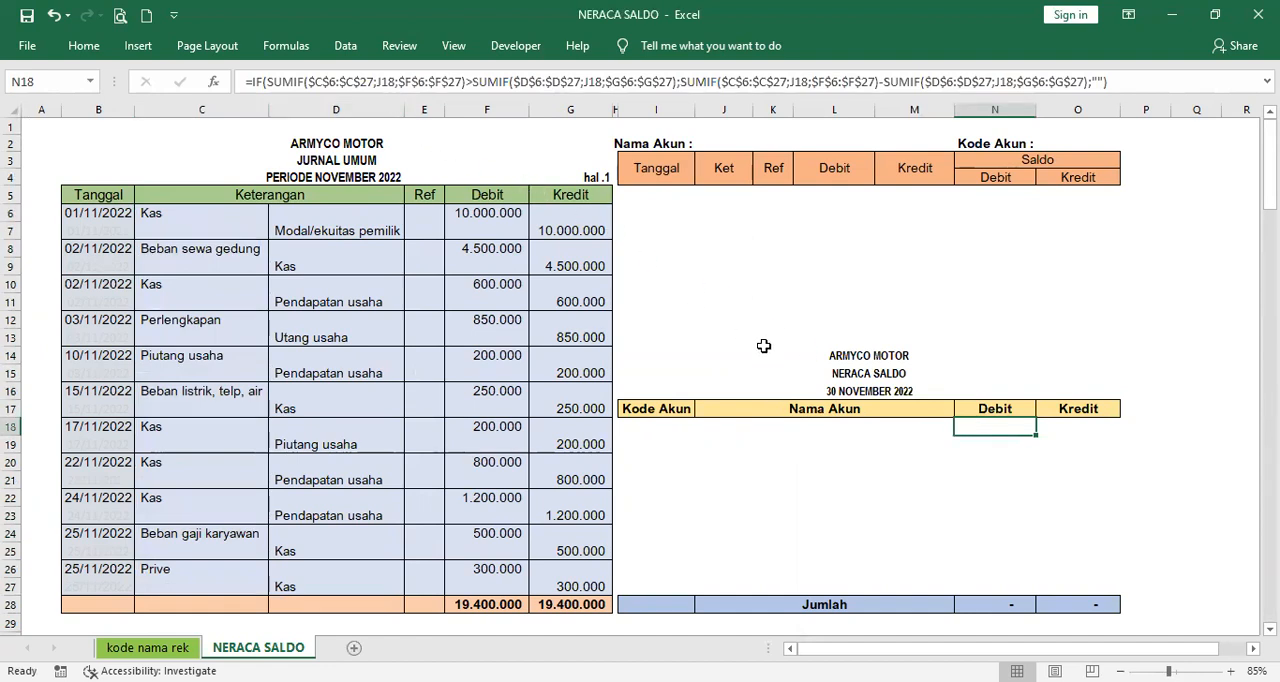
left_click(845, 427)
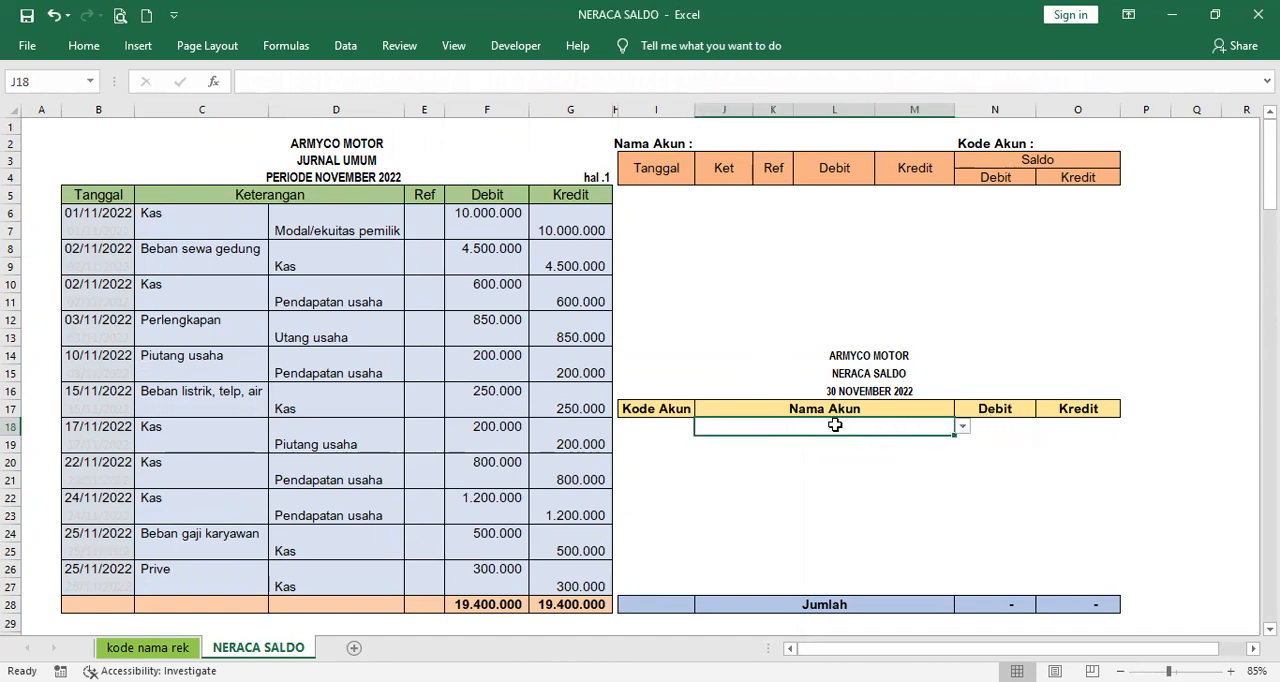
left_click(990, 430)
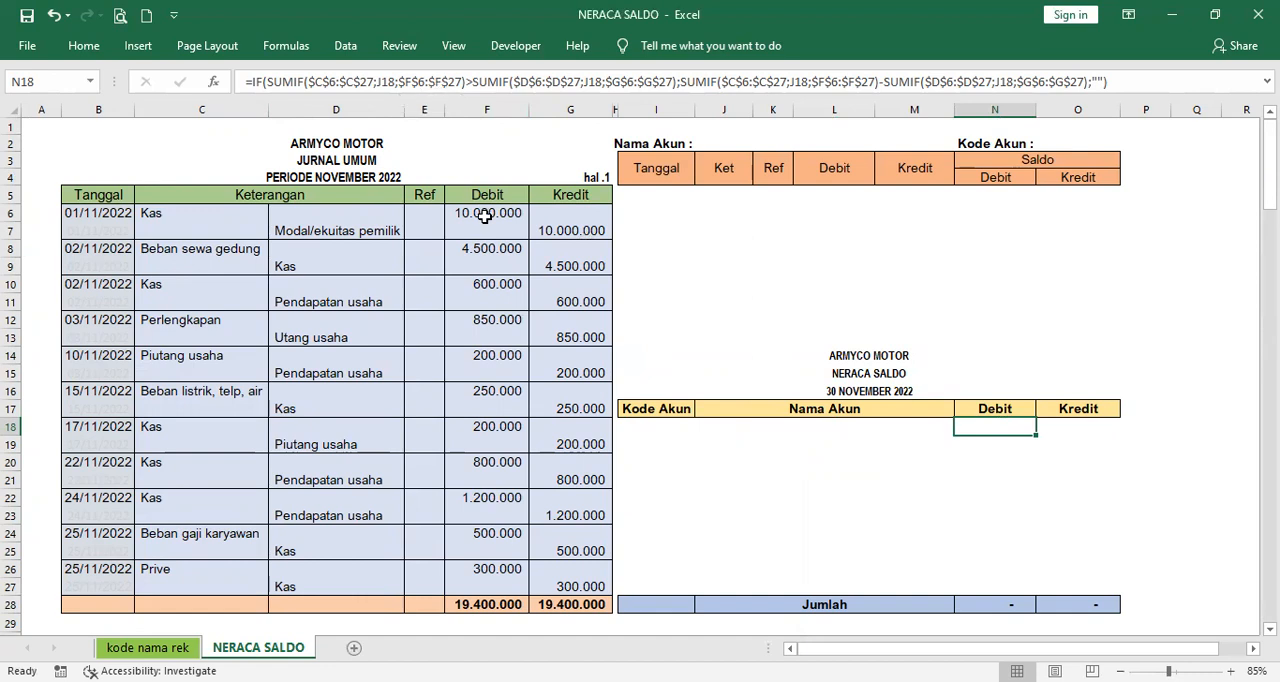
left_click_drag(483, 212, 487, 586)
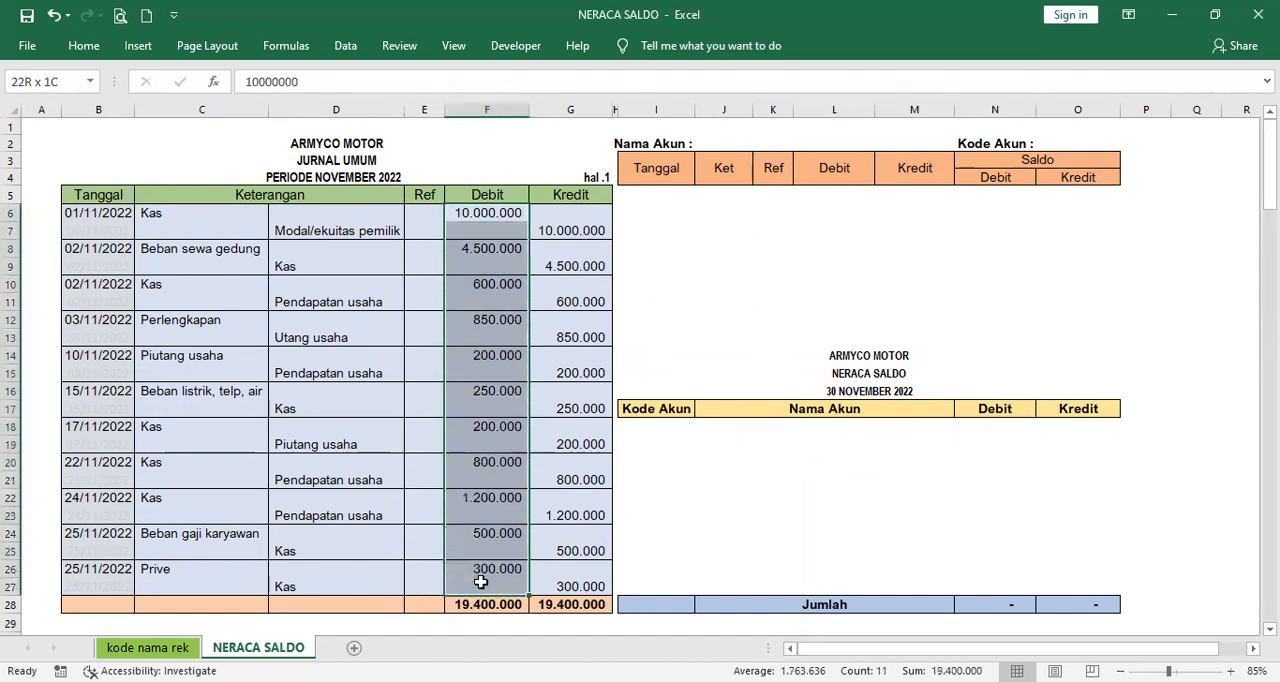
- Check the SUMIF after the greater-than sign in N18 against journal accounts D6:D27, criterion J18 and credit amounts G6:G27
left_click(994, 426)
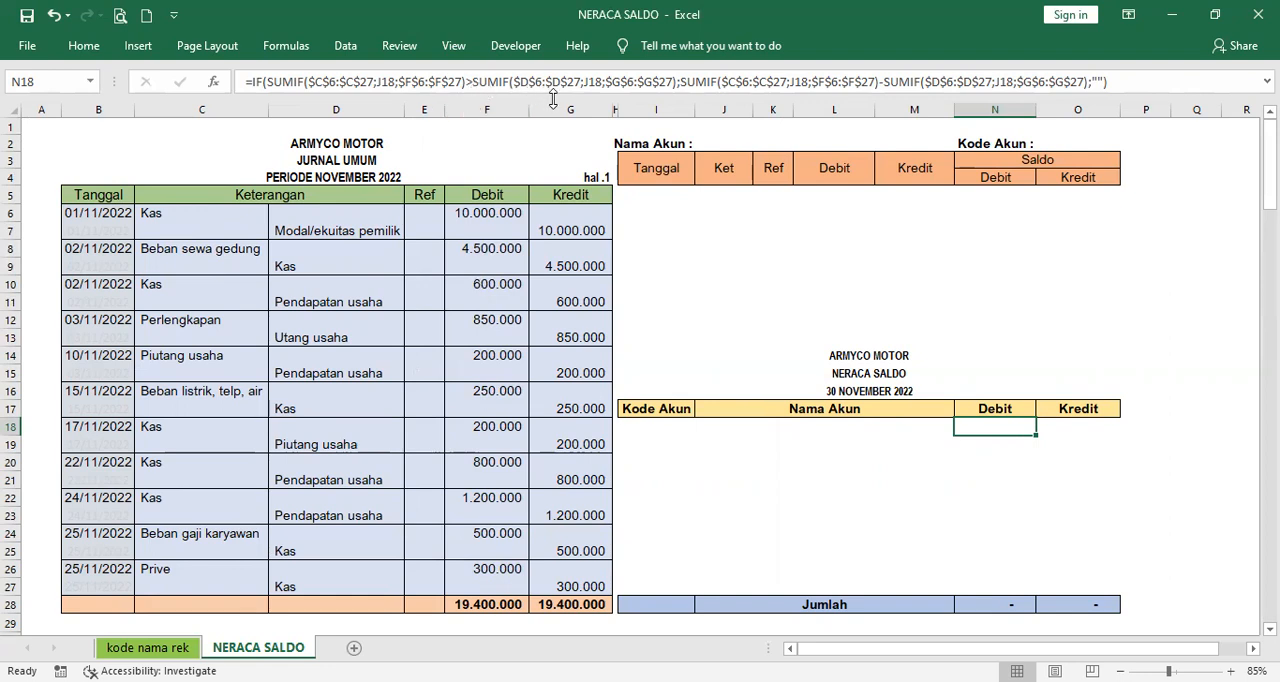
left_click(342, 213)
left_click_drag(342, 213, 349, 580)
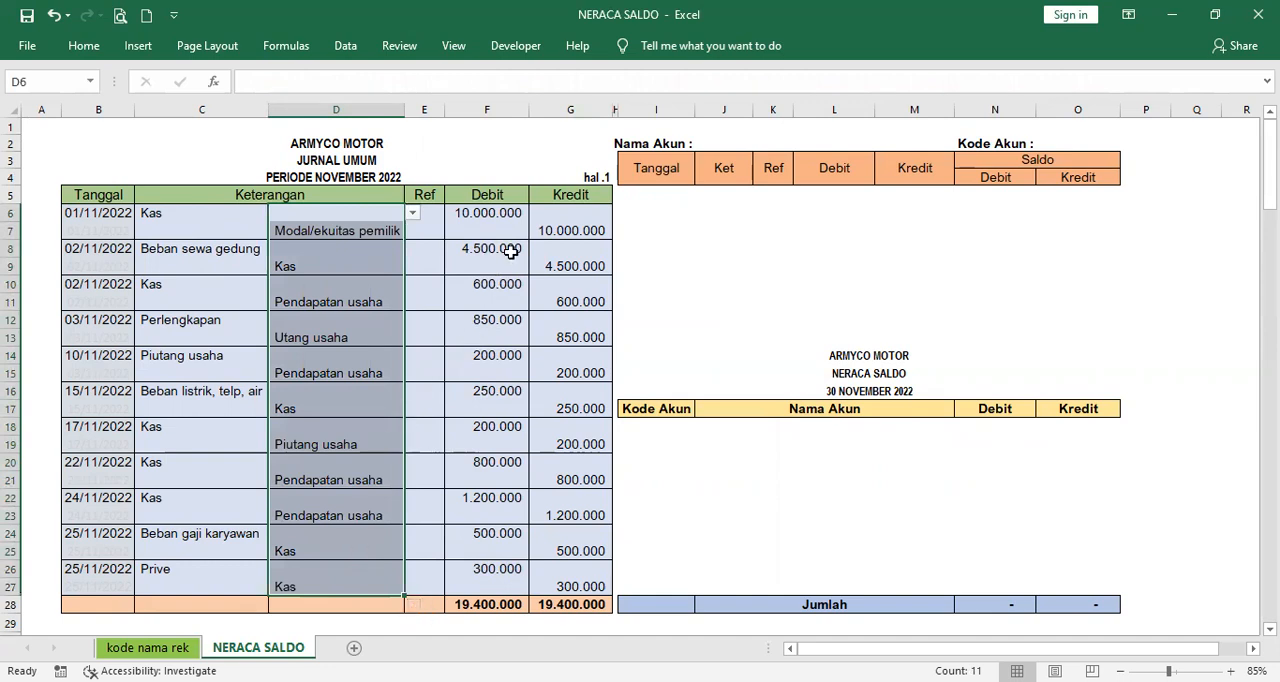
left_click(1011, 428)
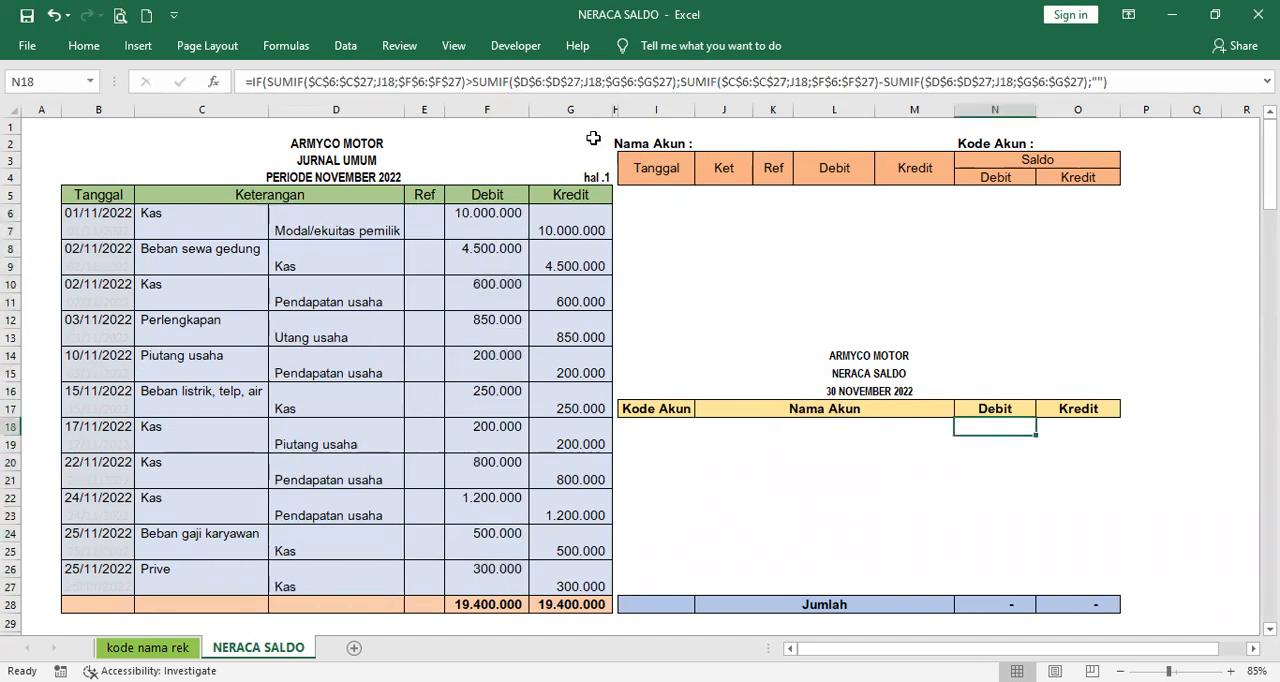
left_click(811, 430)
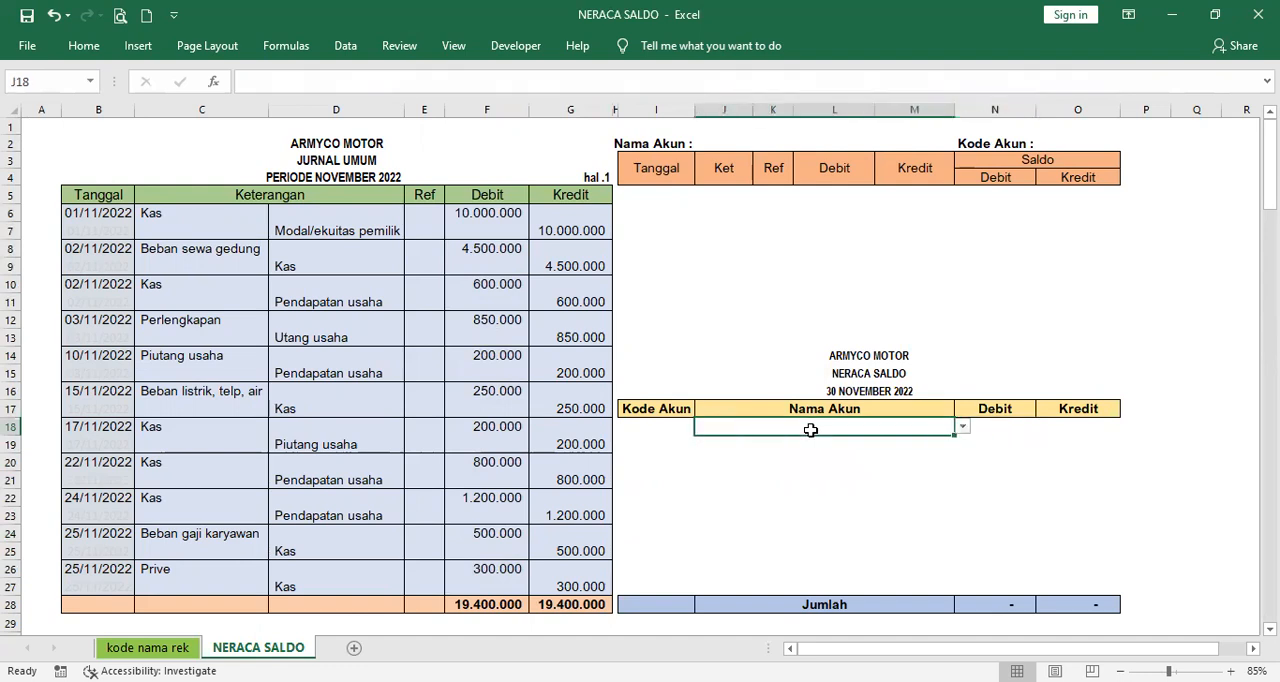
left_click(996, 425)
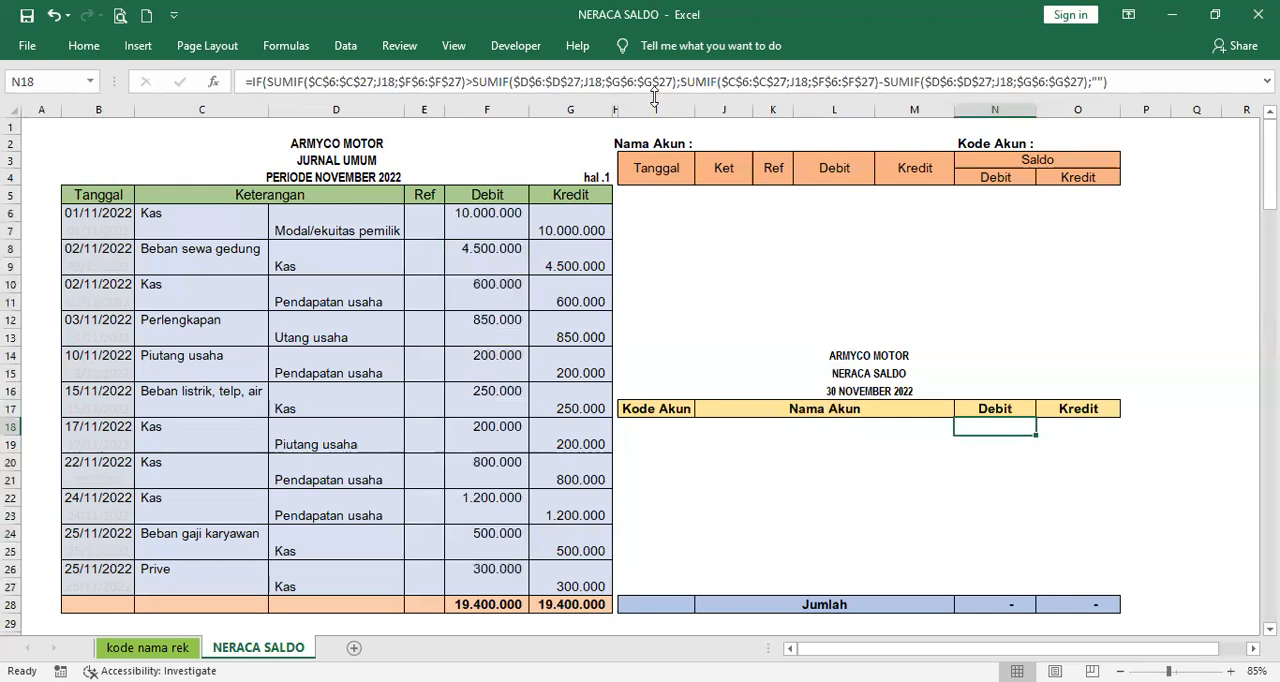
left_click_drag(577, 213, 583, 581)
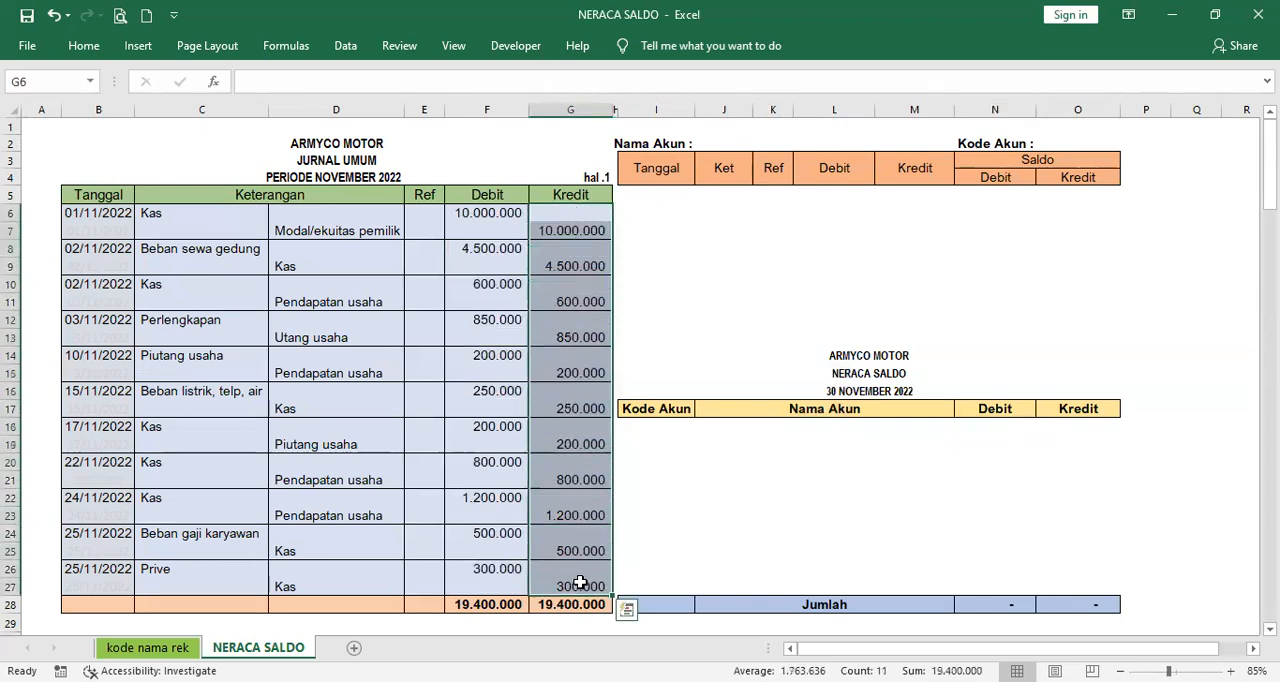
left_click(565, 210)
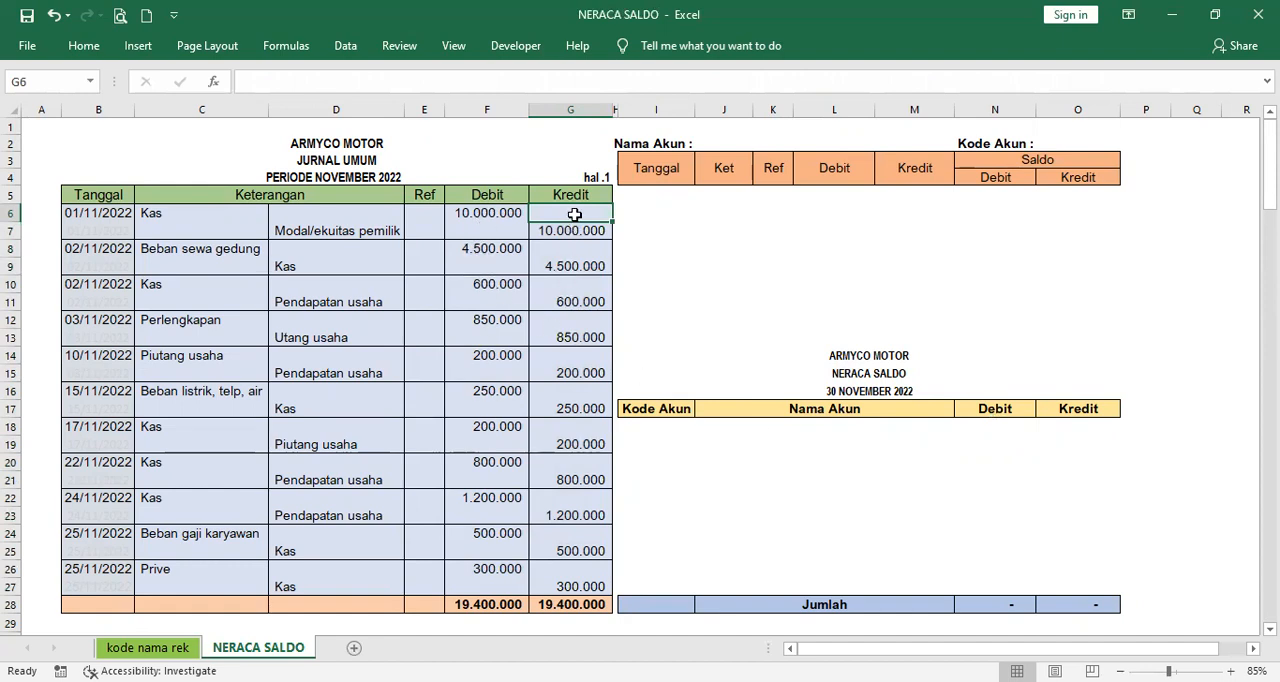
- Trace the debit total in the subtraction part of N18 through C6:C27, J18 and F6:F27
left_click(994, 427)
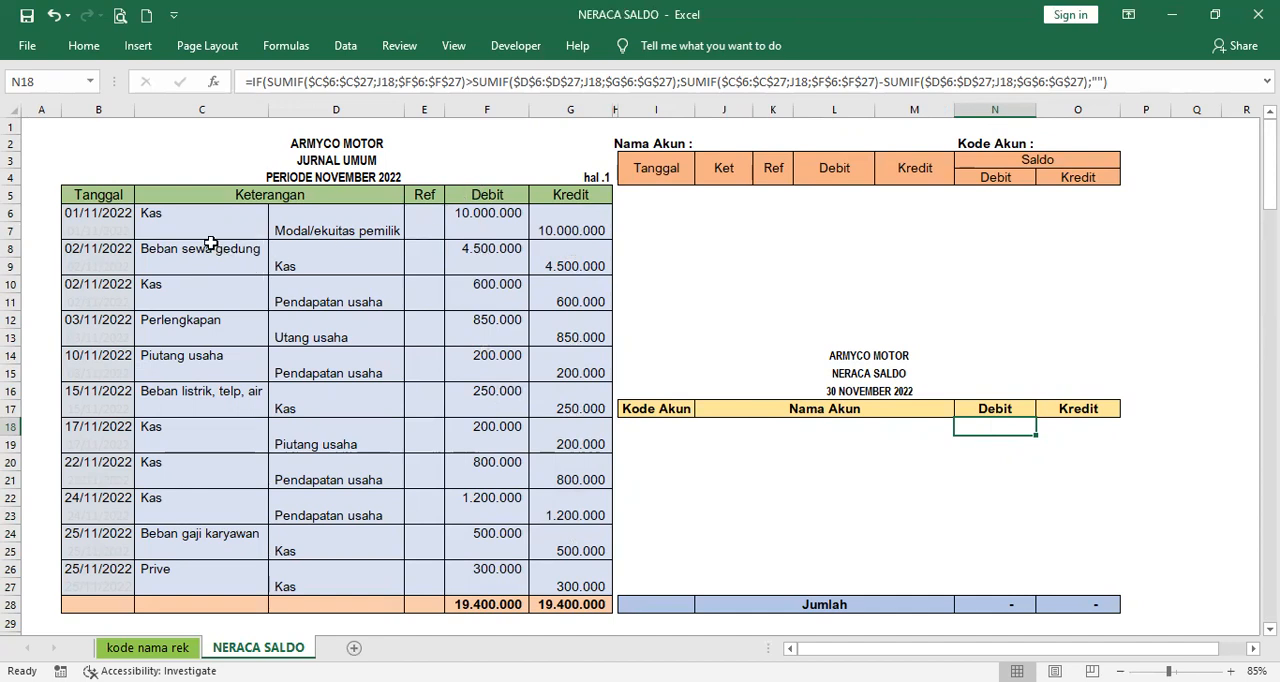
left_click_drag(199, 214, 214, 584)
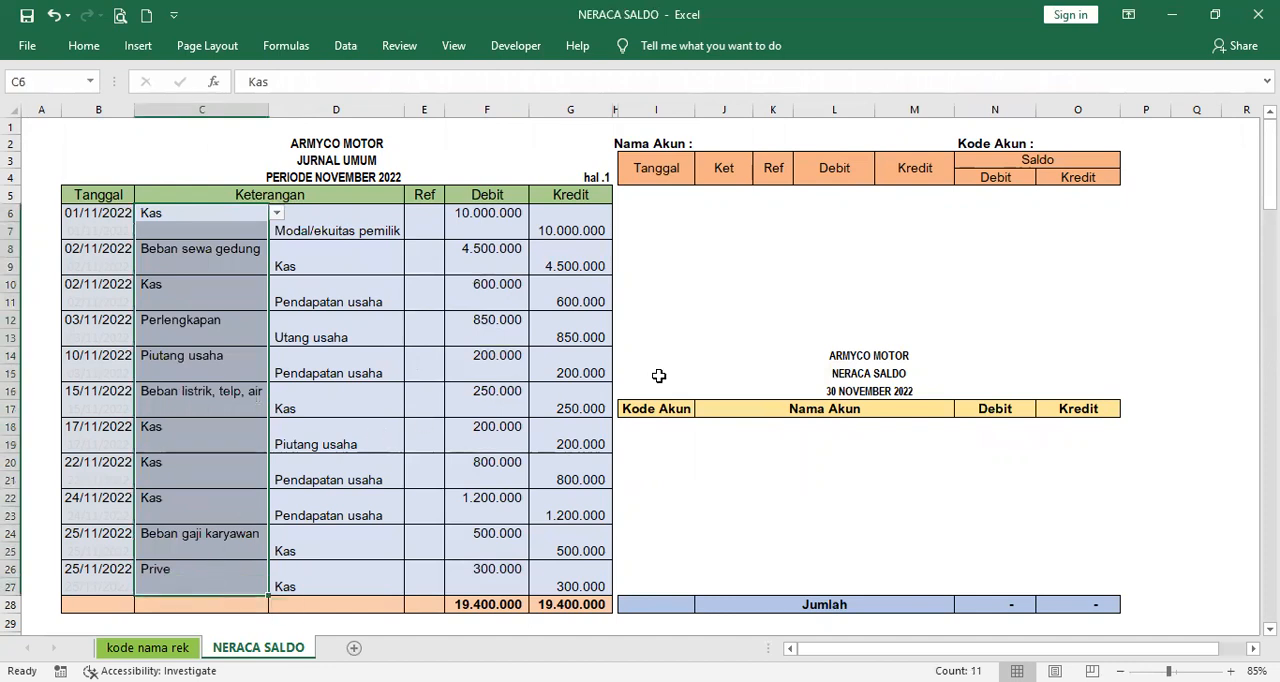
left_click(1000, 428)
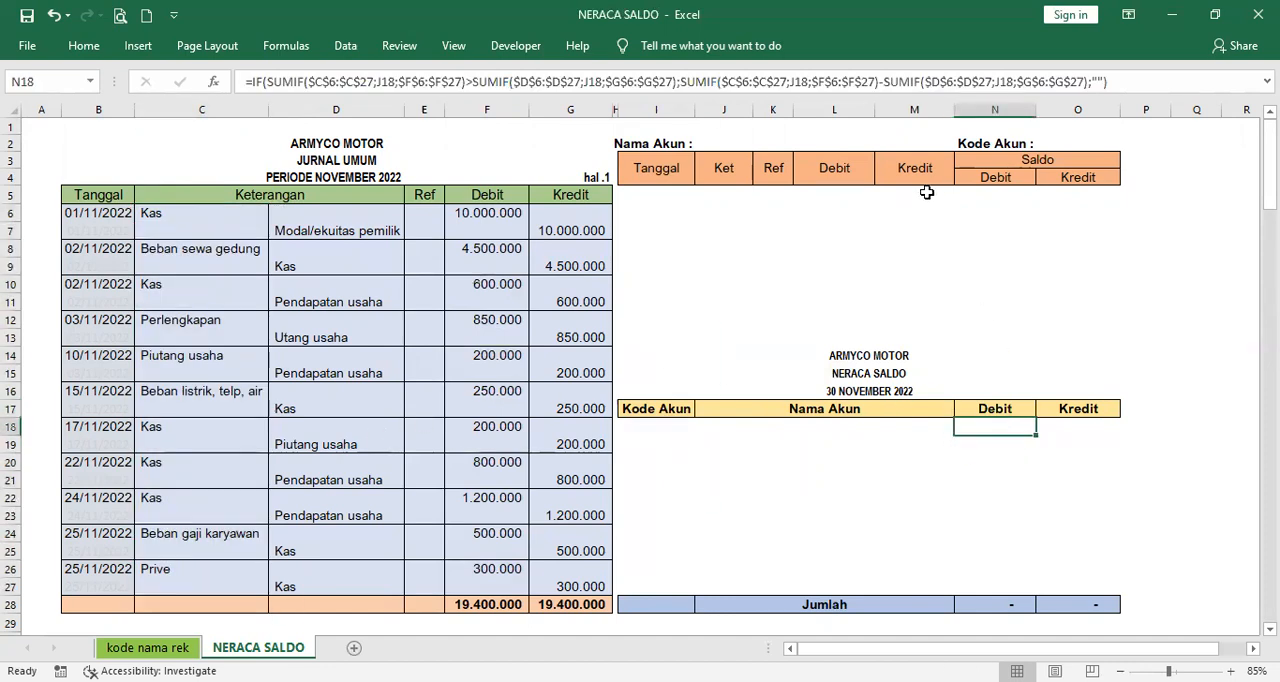
left_click(845, 430)
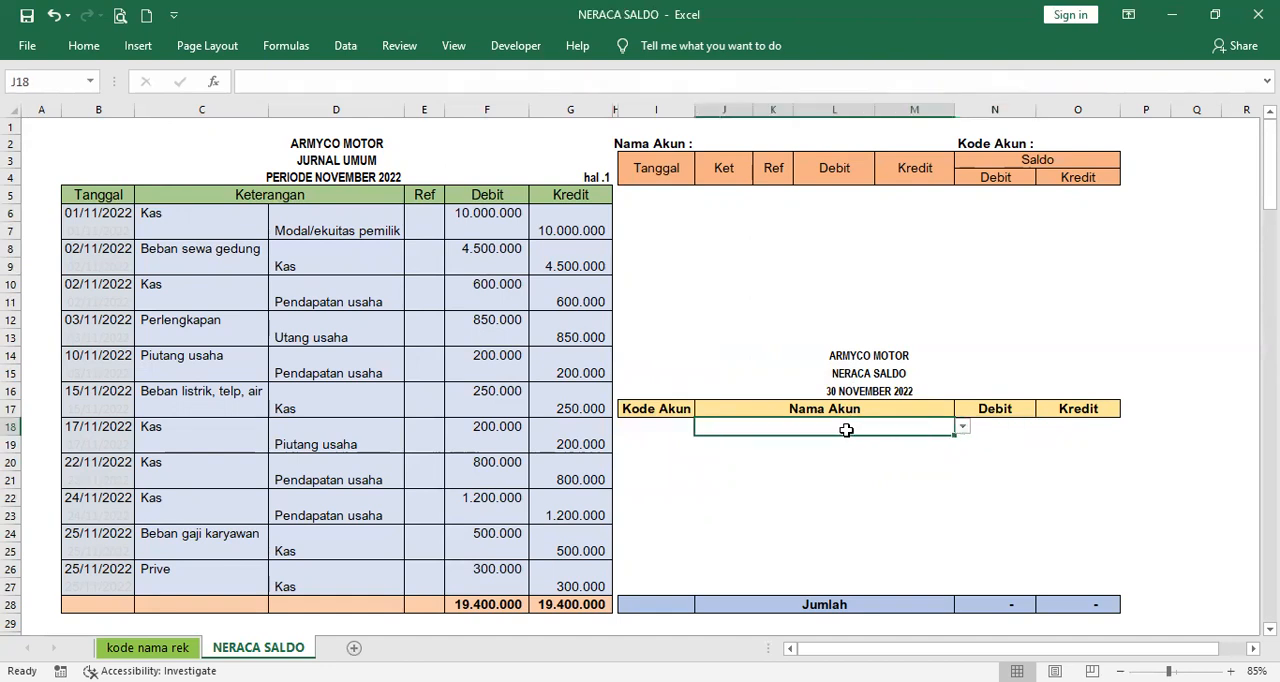
left_click(990, 427)
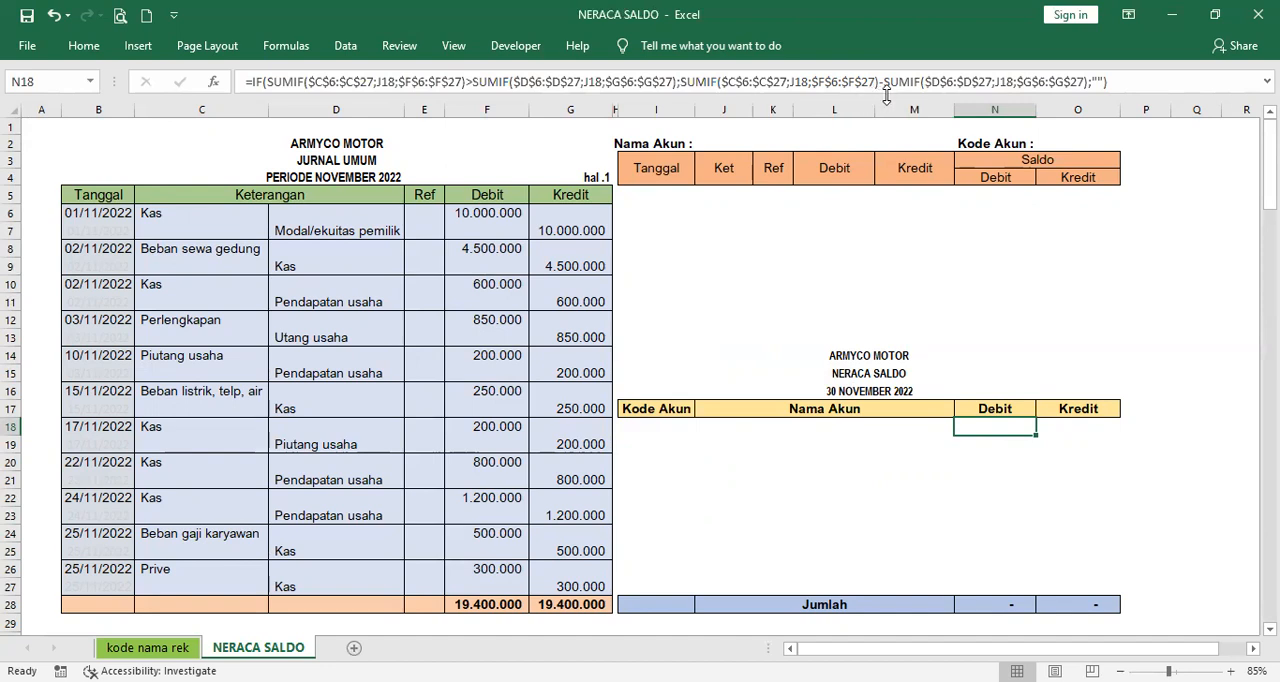
left_click(504, 214)
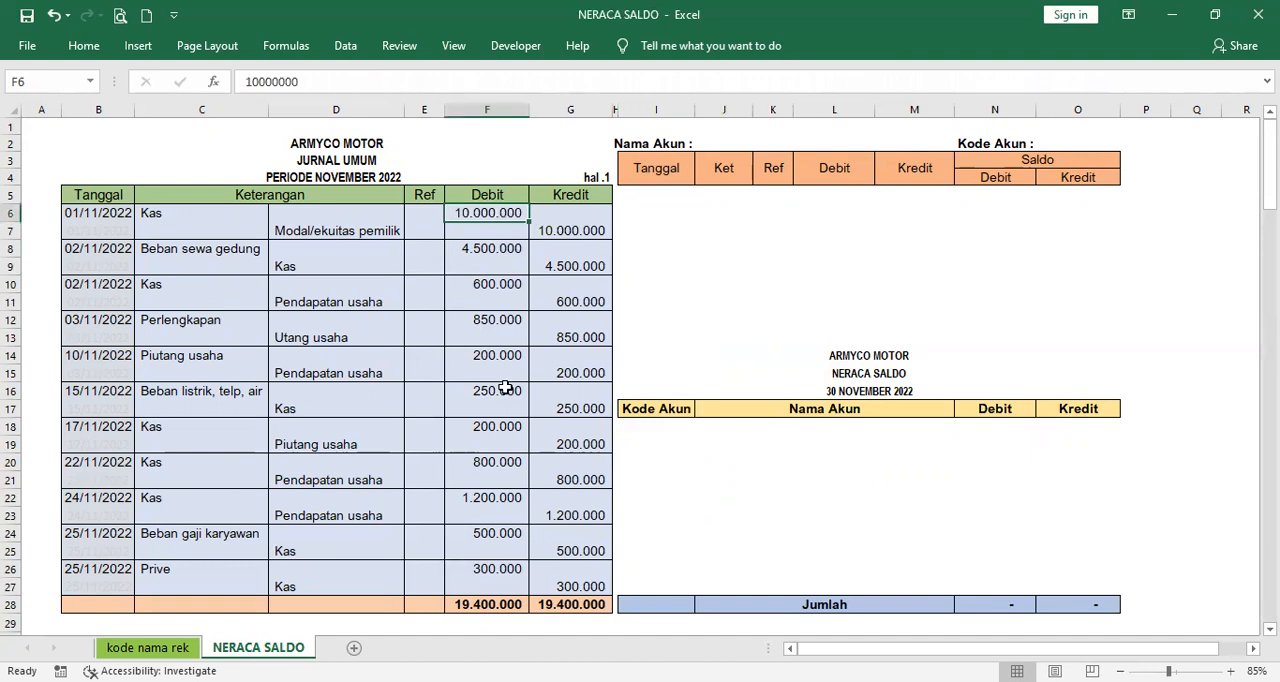
left_click(485, 585)
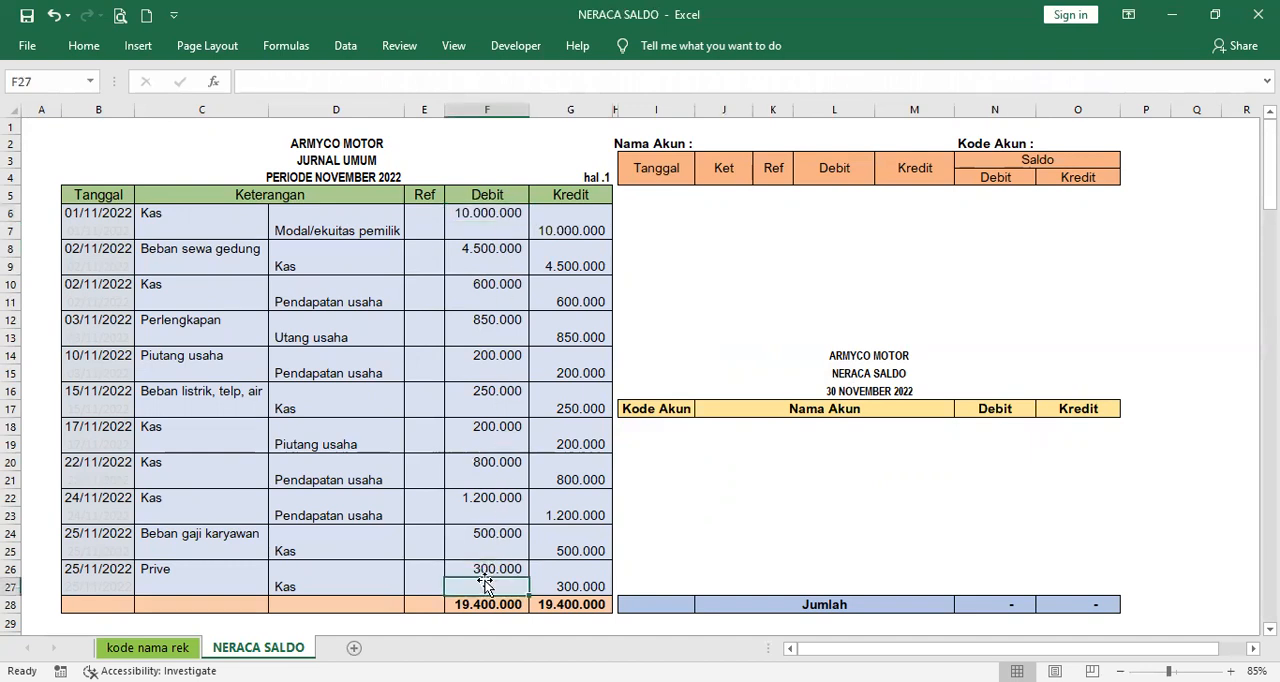
- Trace the credit total subtracted in N18 through D6:D27, J18 and G6:G27
left_click(998, 427)
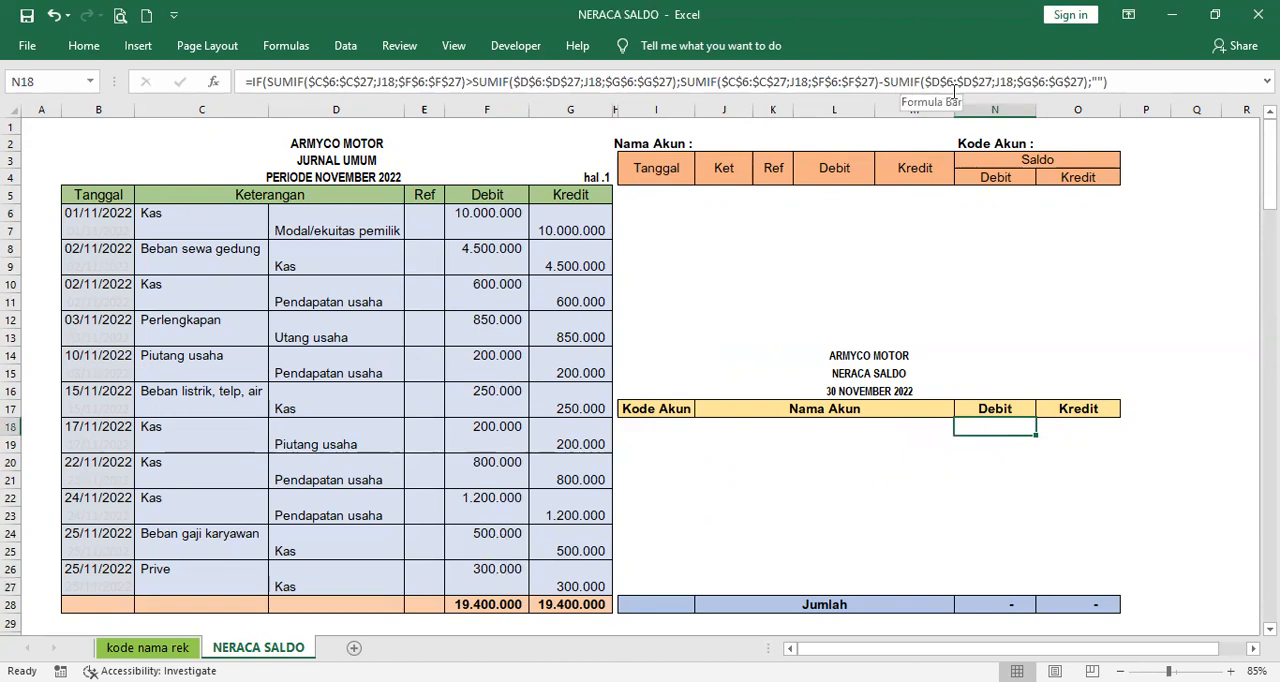
left_click_drag(340, 208, 338, 585)
left_click(1003, 425)
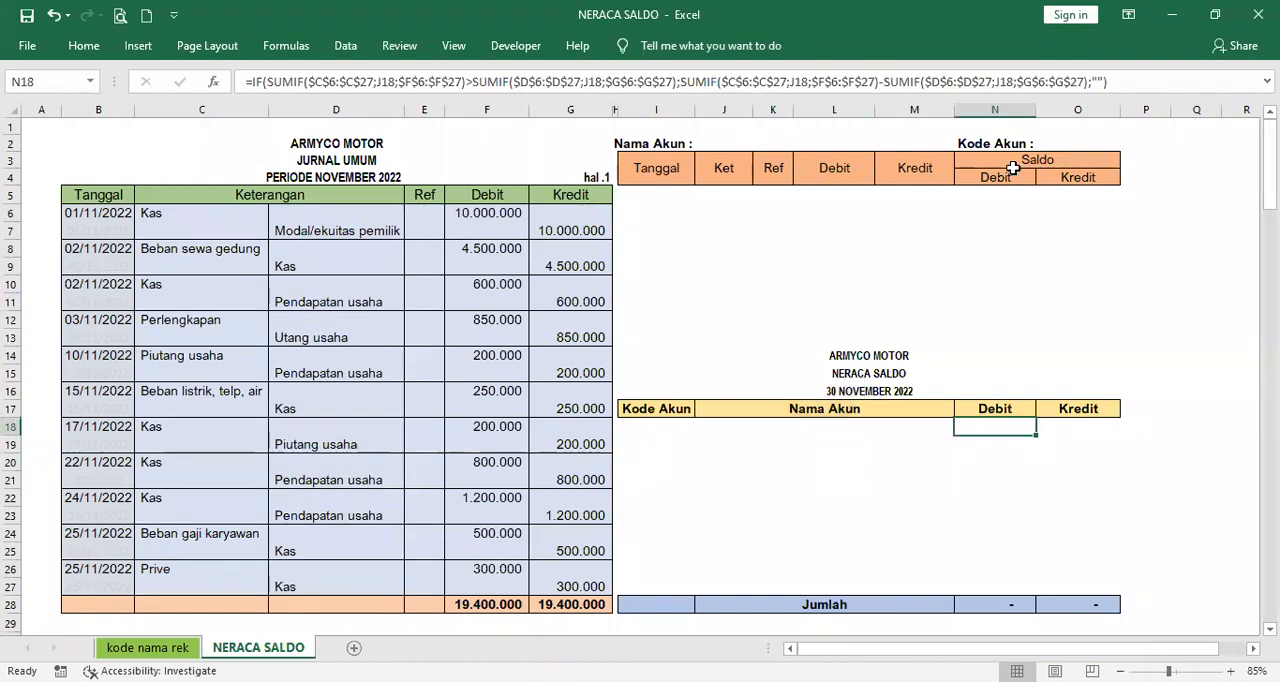
left_click(900, 430)
left_click(996, 430)
left_click_drag(575, 215, 585, 590)
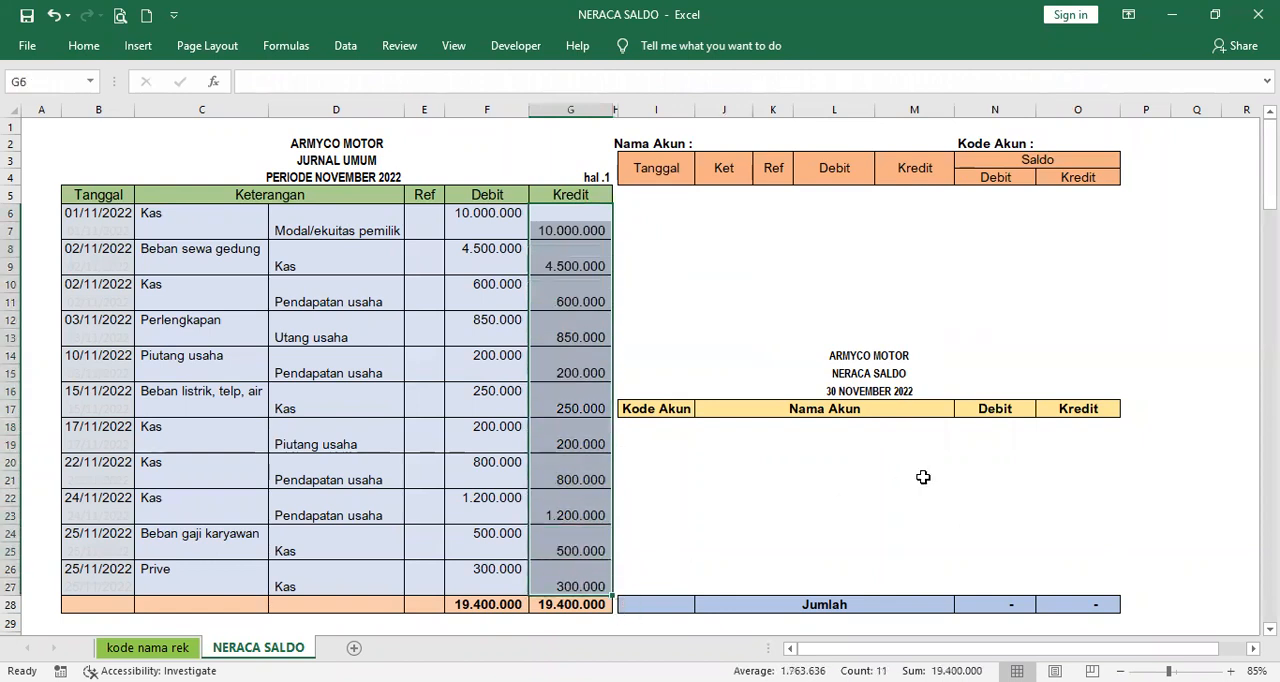
left_click(995, 425)
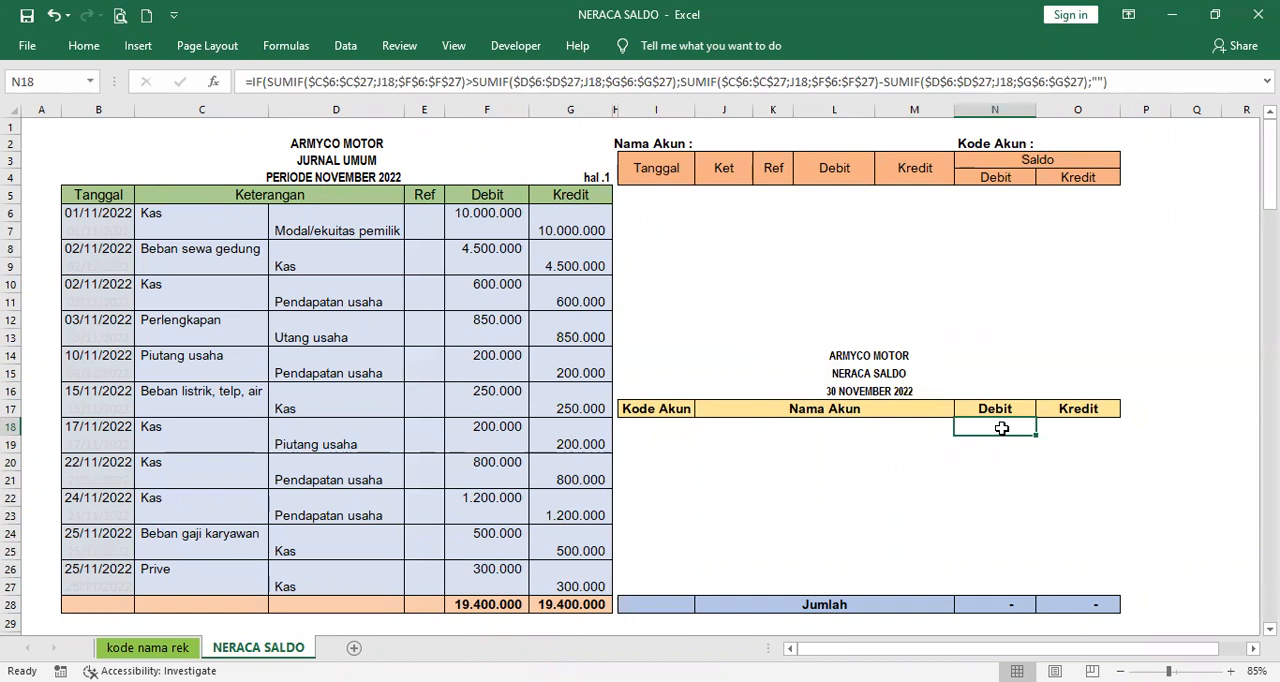
- Compare the IF/SUMIF formula in Kredit cell O18 with the one in Debit cell N18
left_click(1088, 425)
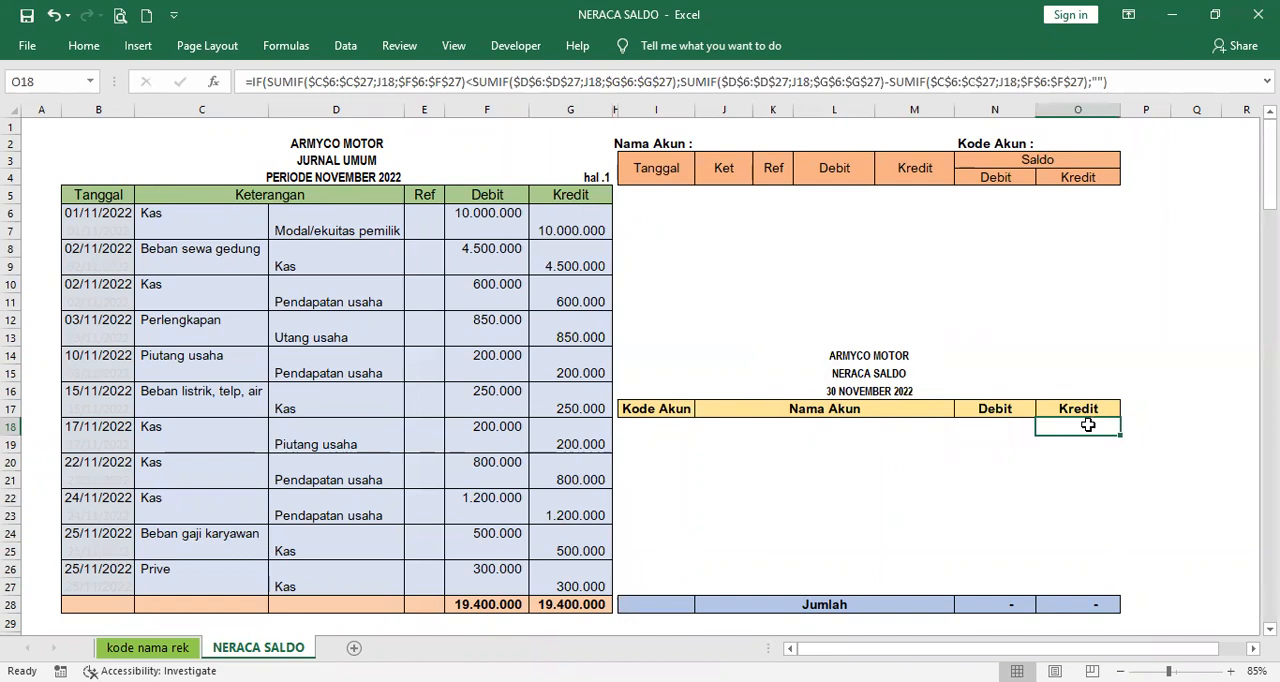
left_click(1003, 425)
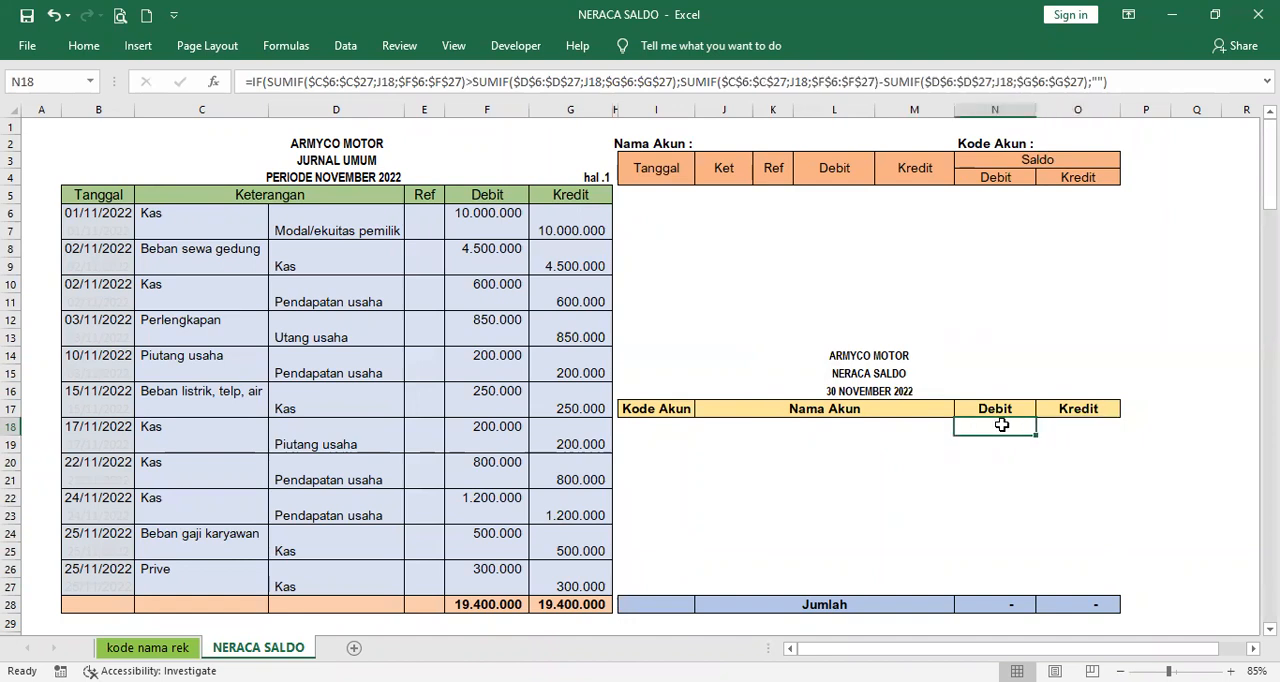
left_click(1076, 428)
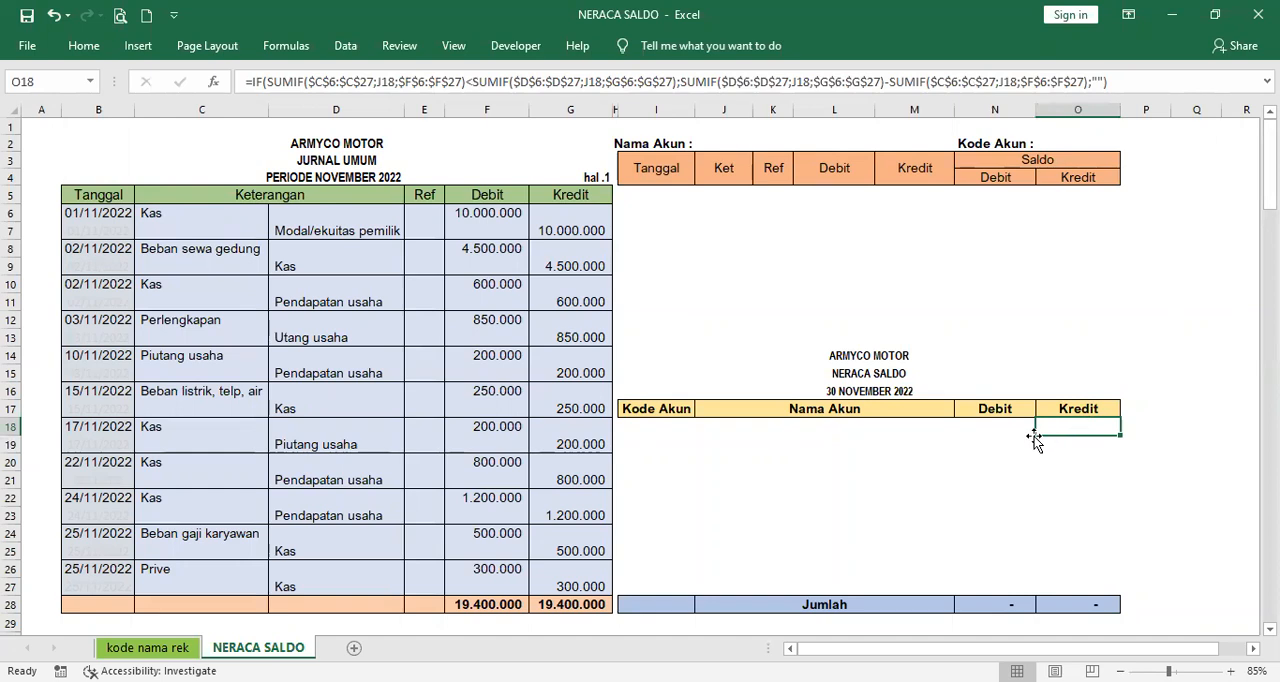
left_click(999, 434)
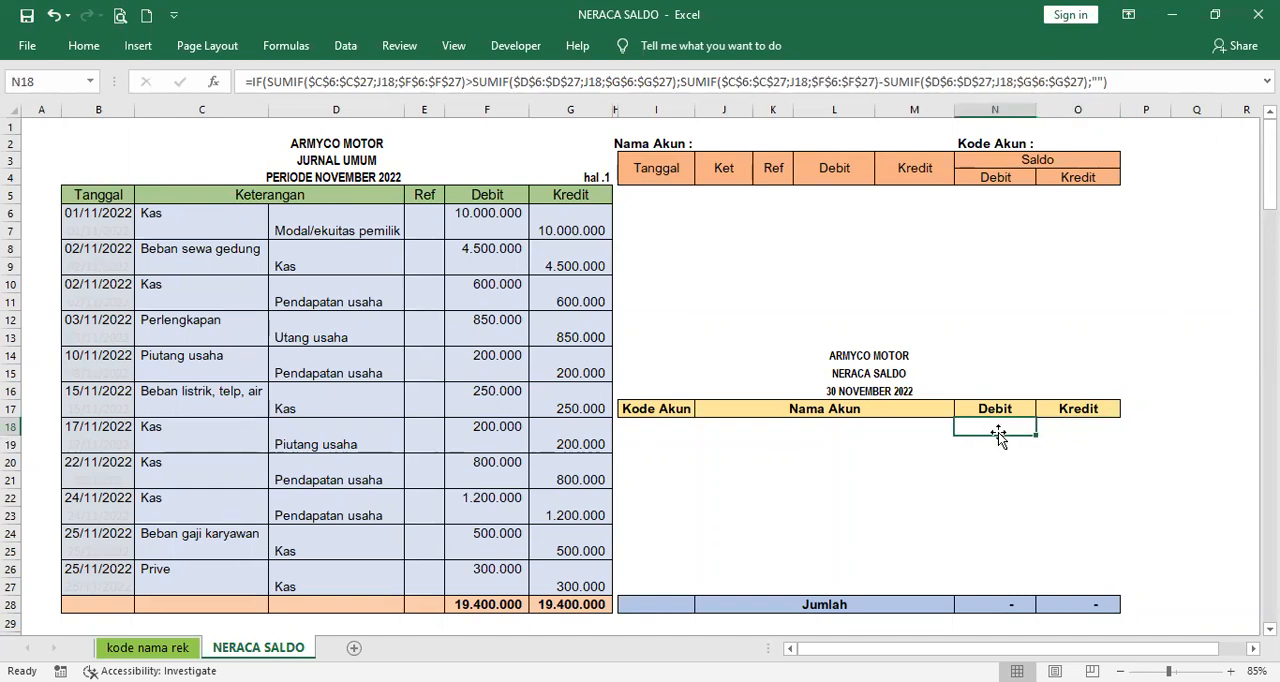
left_click(1067, 427)
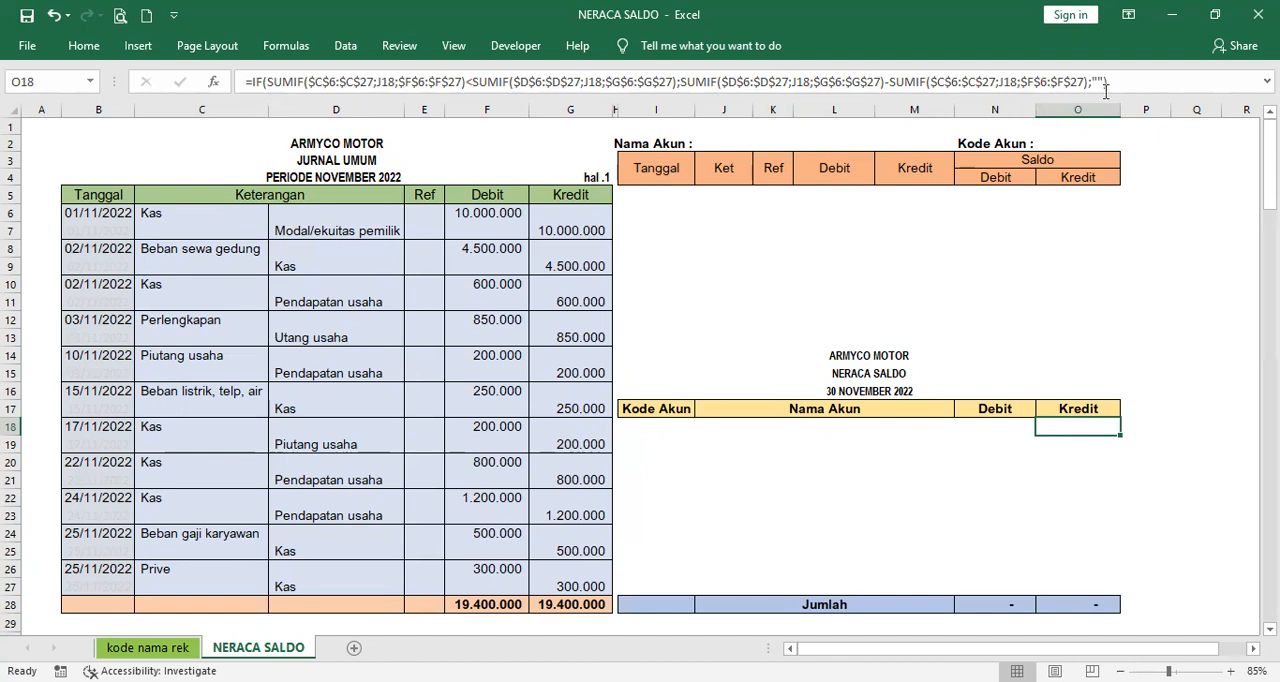
left_click(1013, 428)
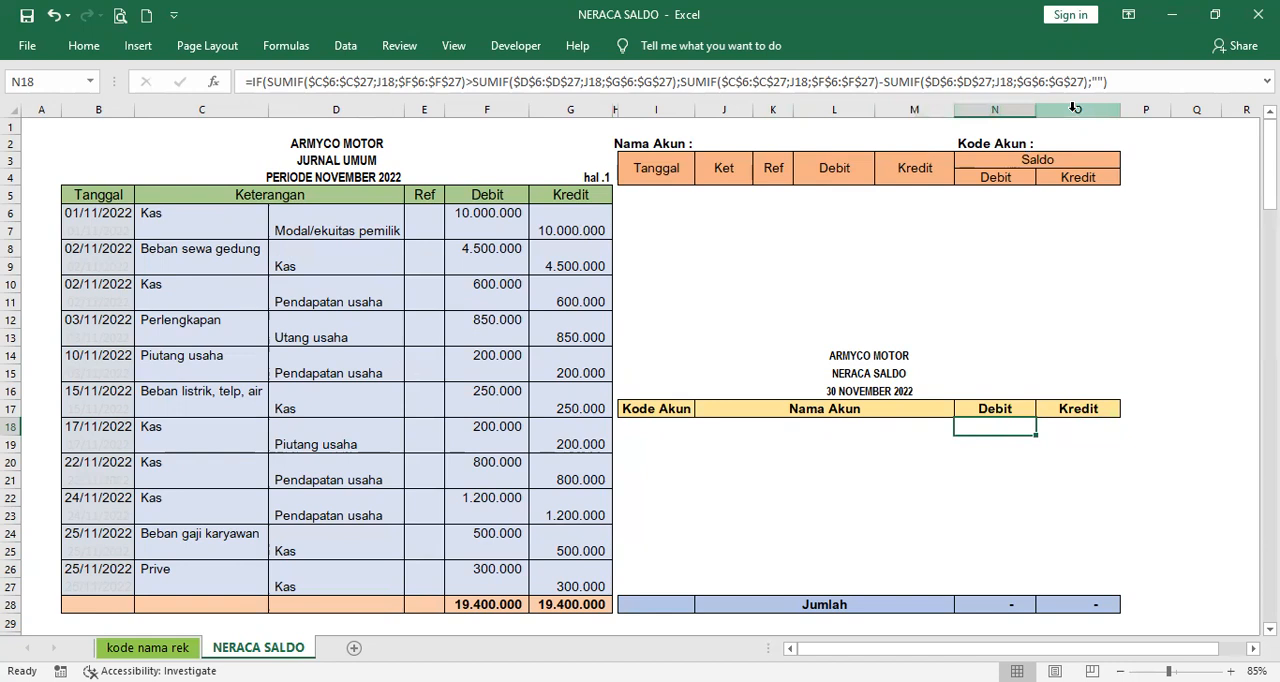
- Copy the formulas and account drop-down from trial balance row I18:O18 into the rows below, I19:O27
left_click_drag(666, 428, 1098, 440)
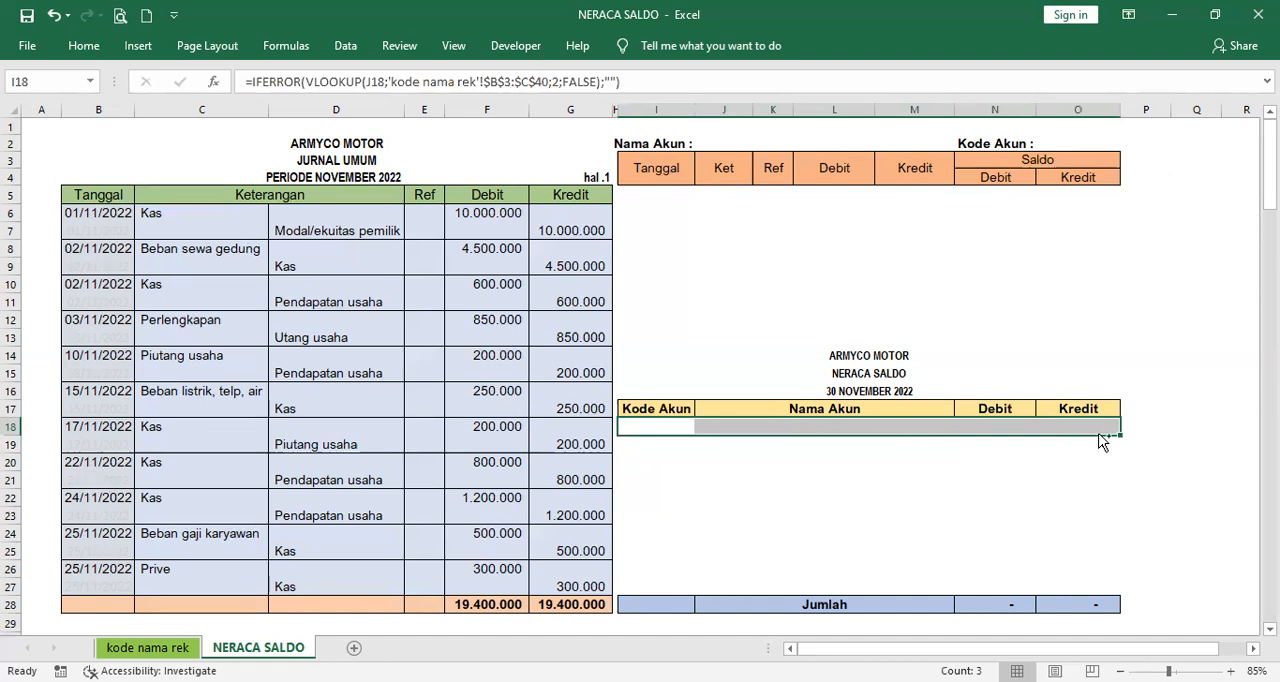
key("ctrl+c")
key("Down")
key("shift+Down")
key("shift+Down")
key("shift+Down")
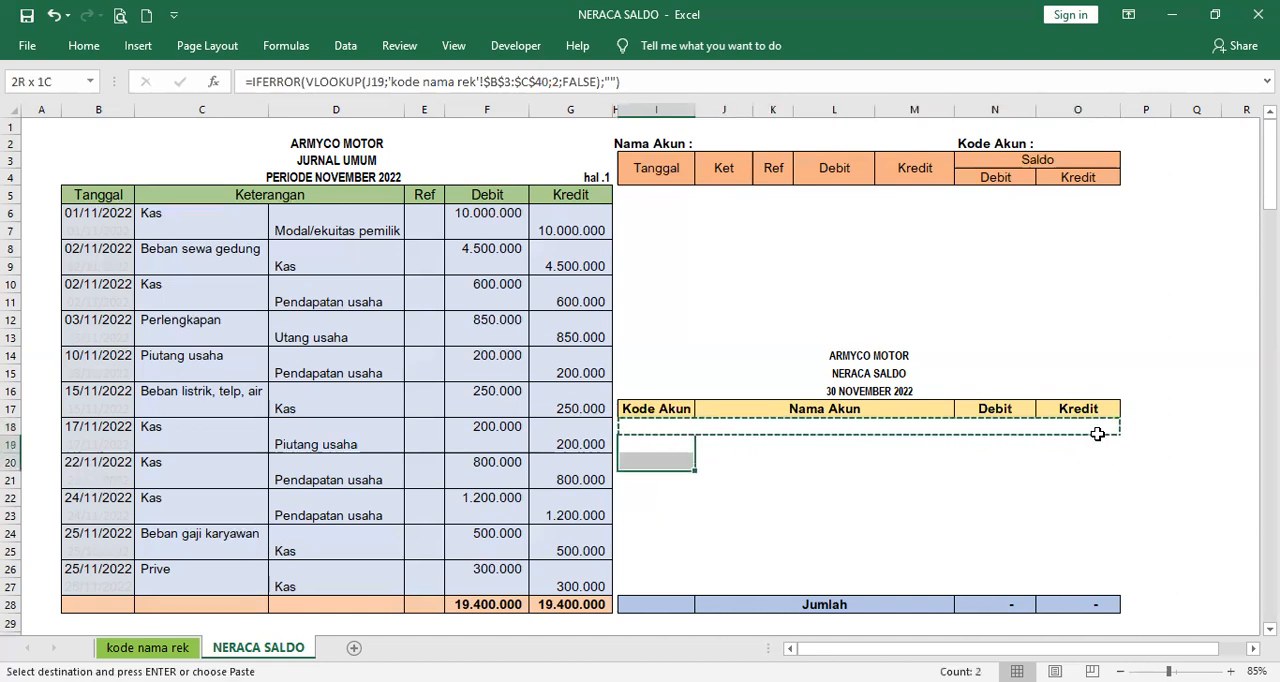
key("shift+Down")
key("shift+Down")
key("shift+Down")
key("shift+Down")
key("shift+Down")
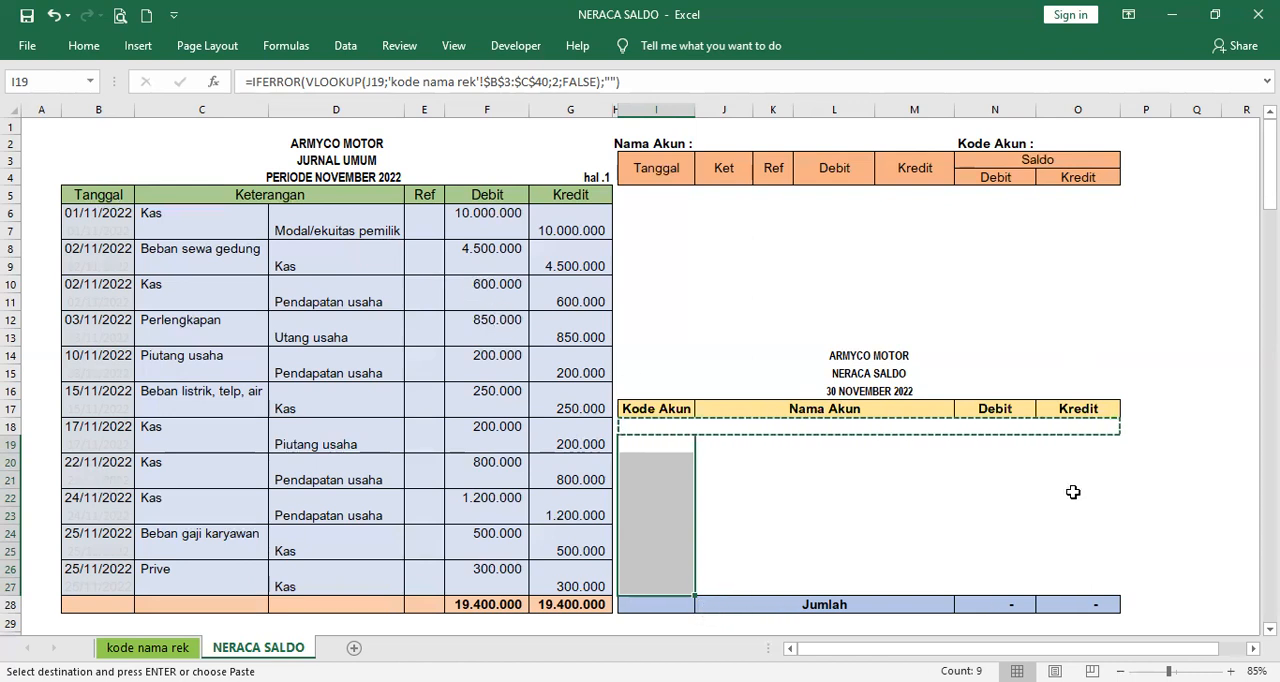
key("shift+Right")
key("shift+Right")
key("shift+Right")
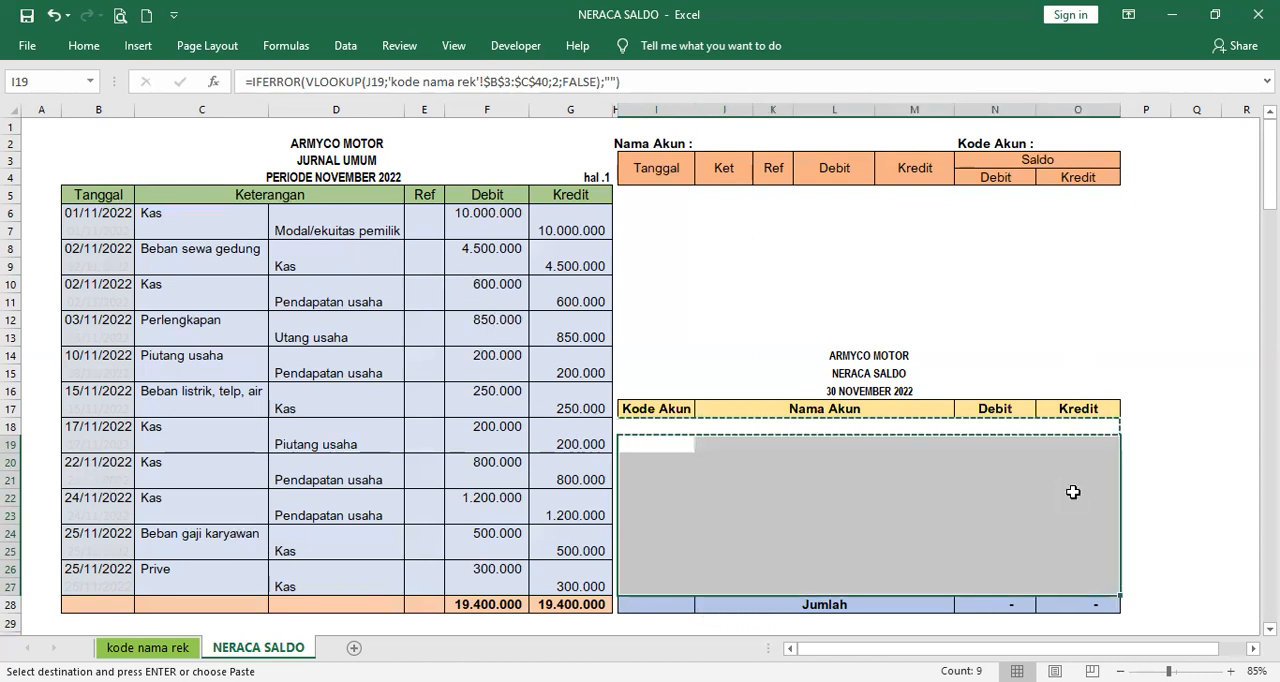
key("ctrl+v")
- Check the copied Nama Akun drop-down and the Kode Akun, Debit and Kredit formulas in row 19
left_click(889, 447)
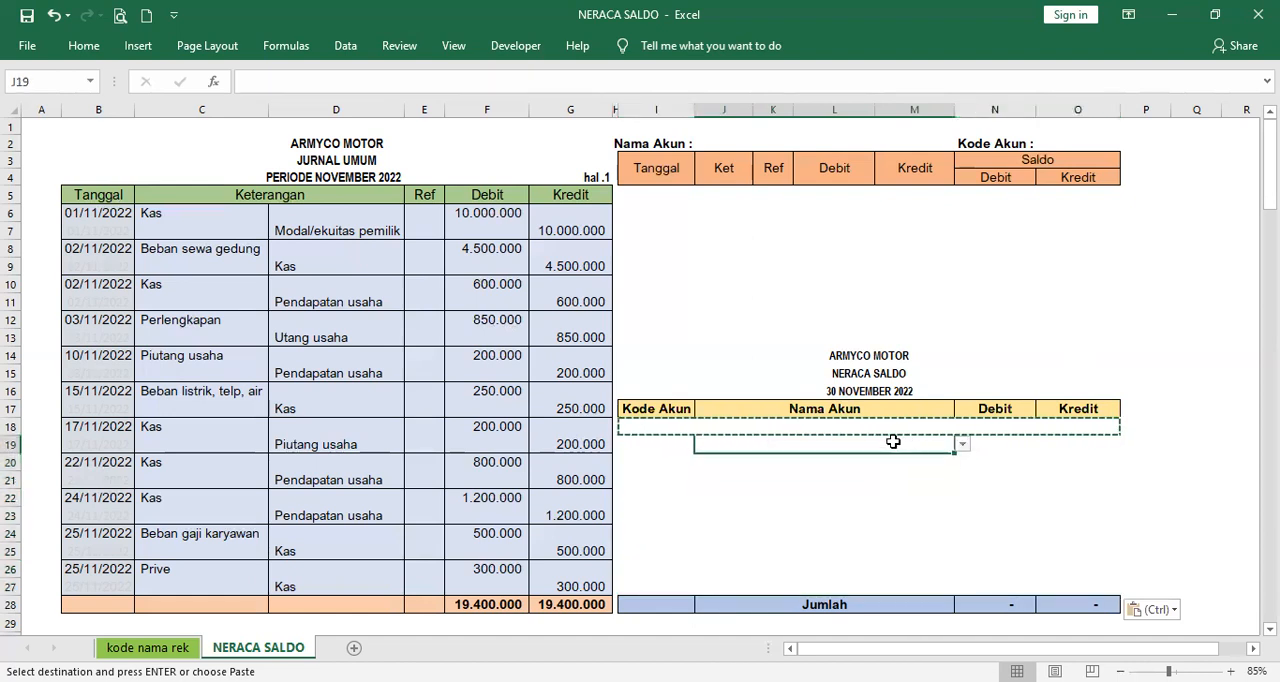
left_click(672, 449)
left_click(846, 445)
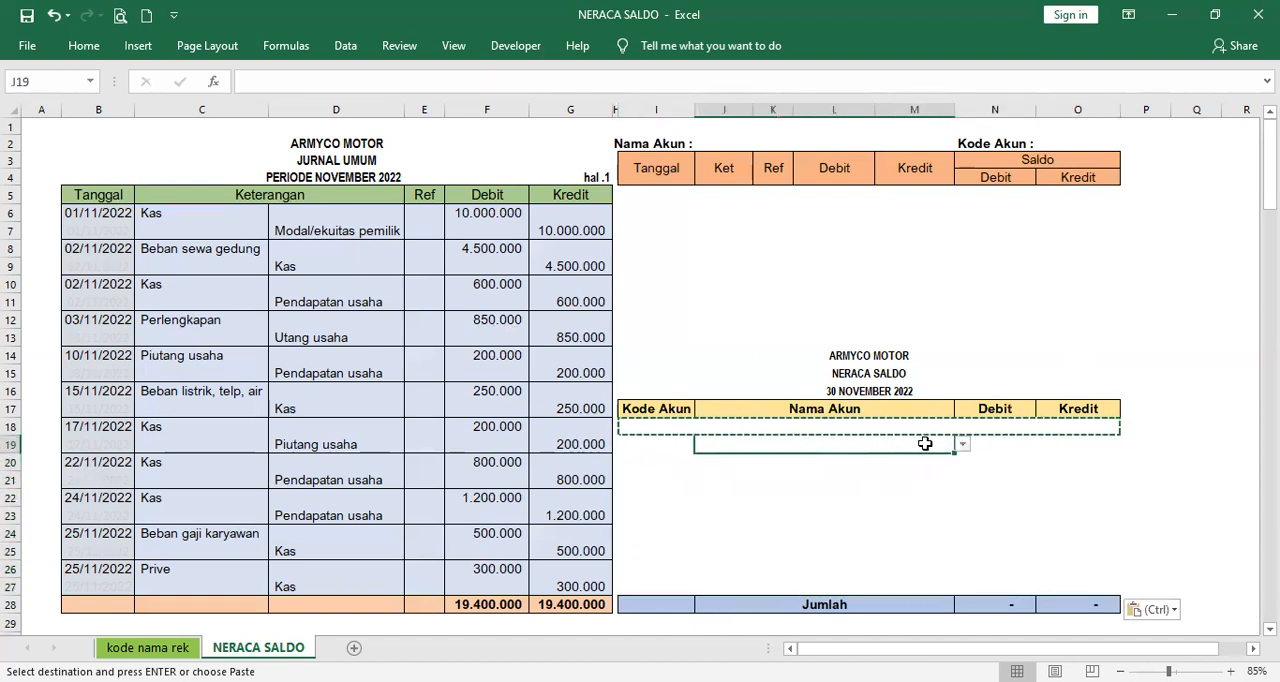
left_click(994, 447)
left_click(1102, 445)
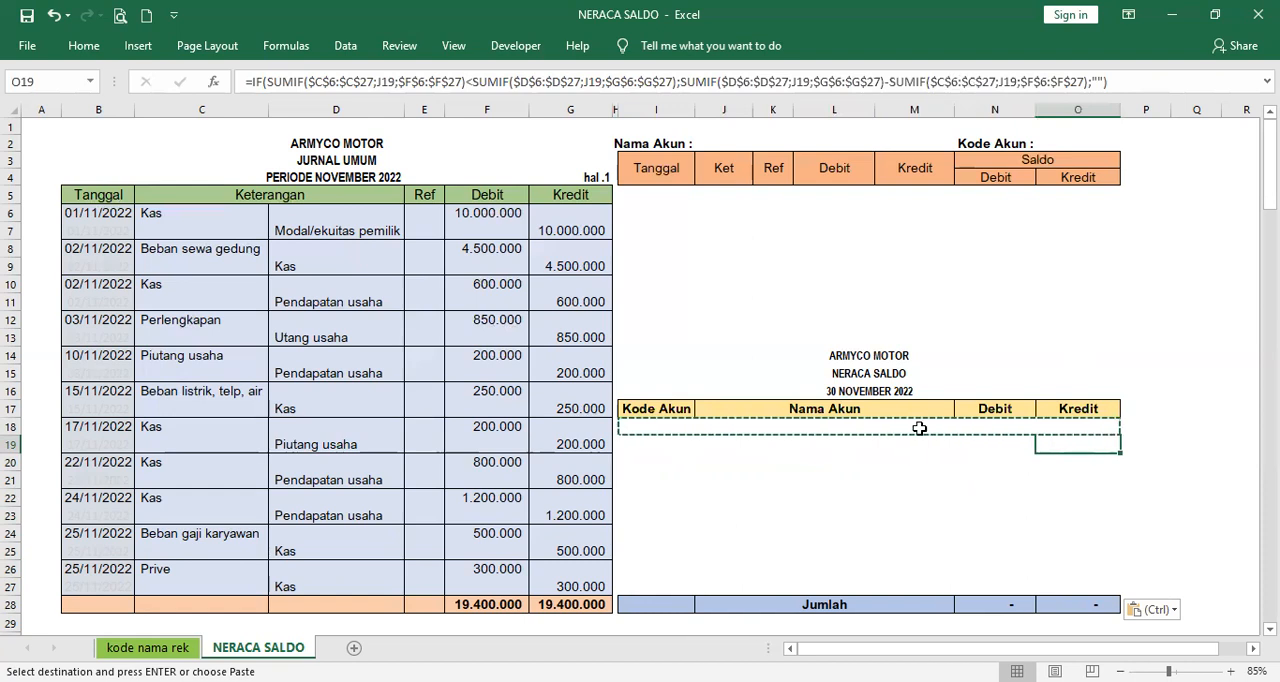
- Display the ledger for Kas by choosing it as the ledger's Nama Akun in J2
left_click(895, 428)
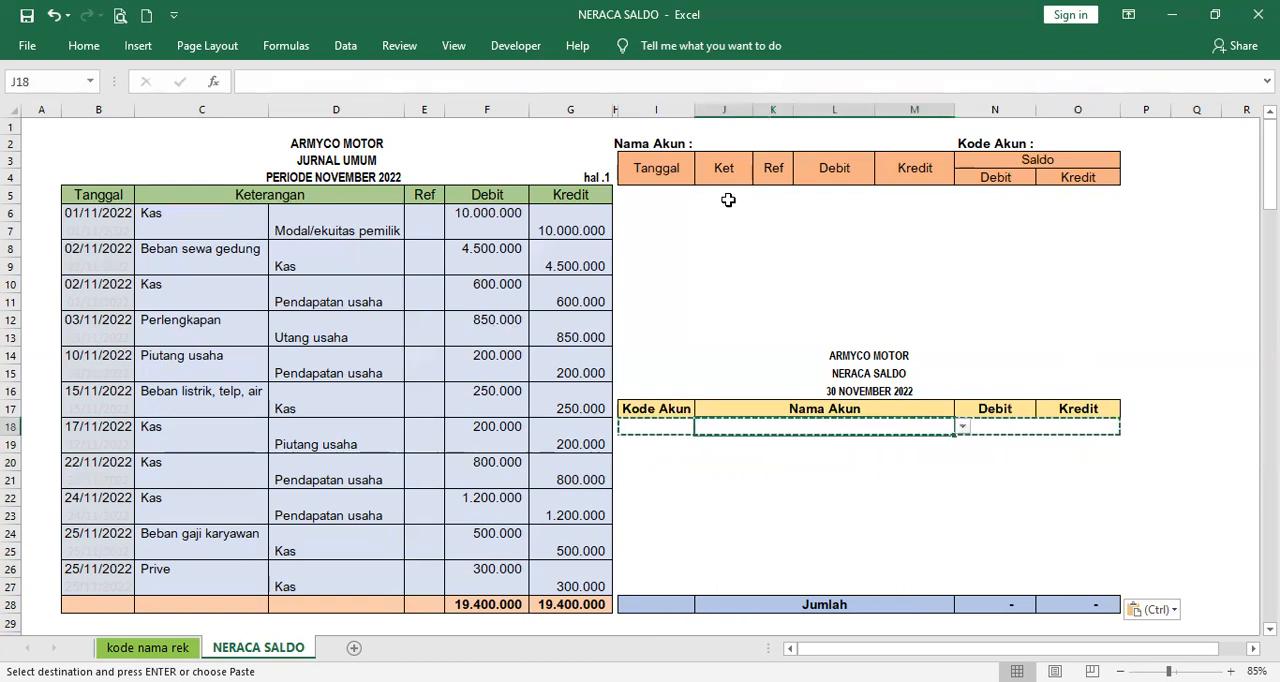
left_click(750, 141)
left_click(881, 144)
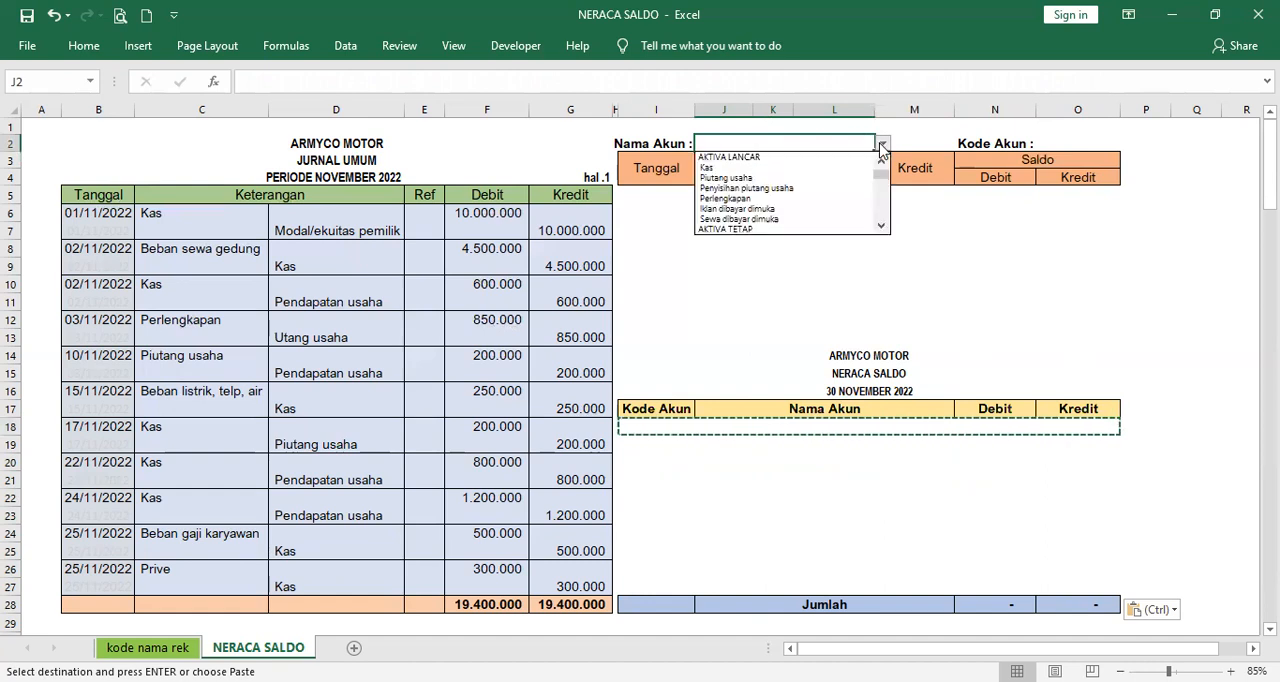
left_click(844, 171)
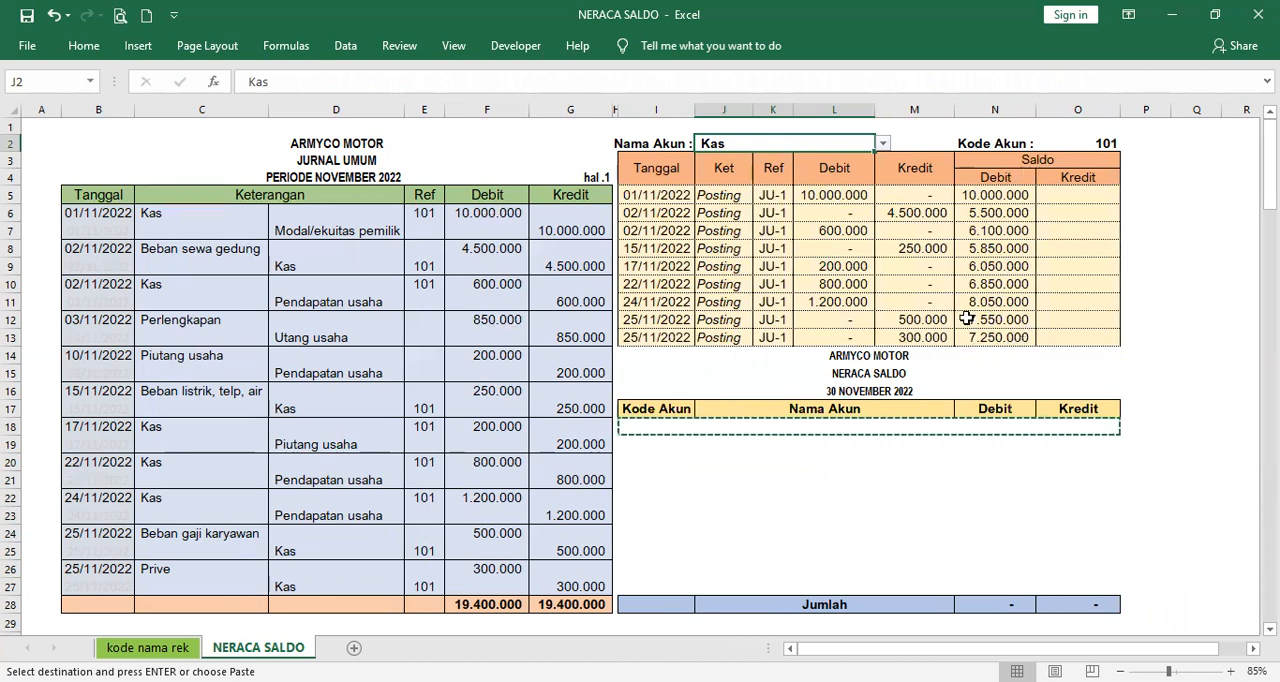
- Choose Kas as the account name in the first trial balance row, J18
left_click(865, 428)
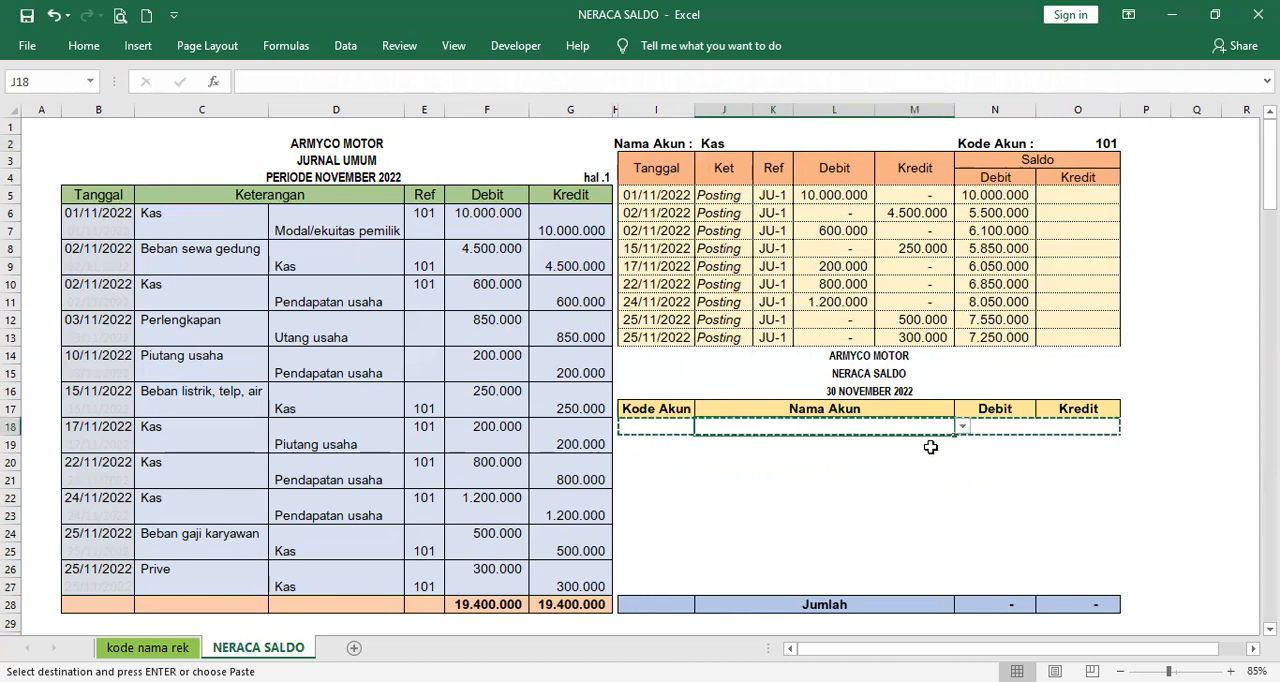
double_click(916, 433)
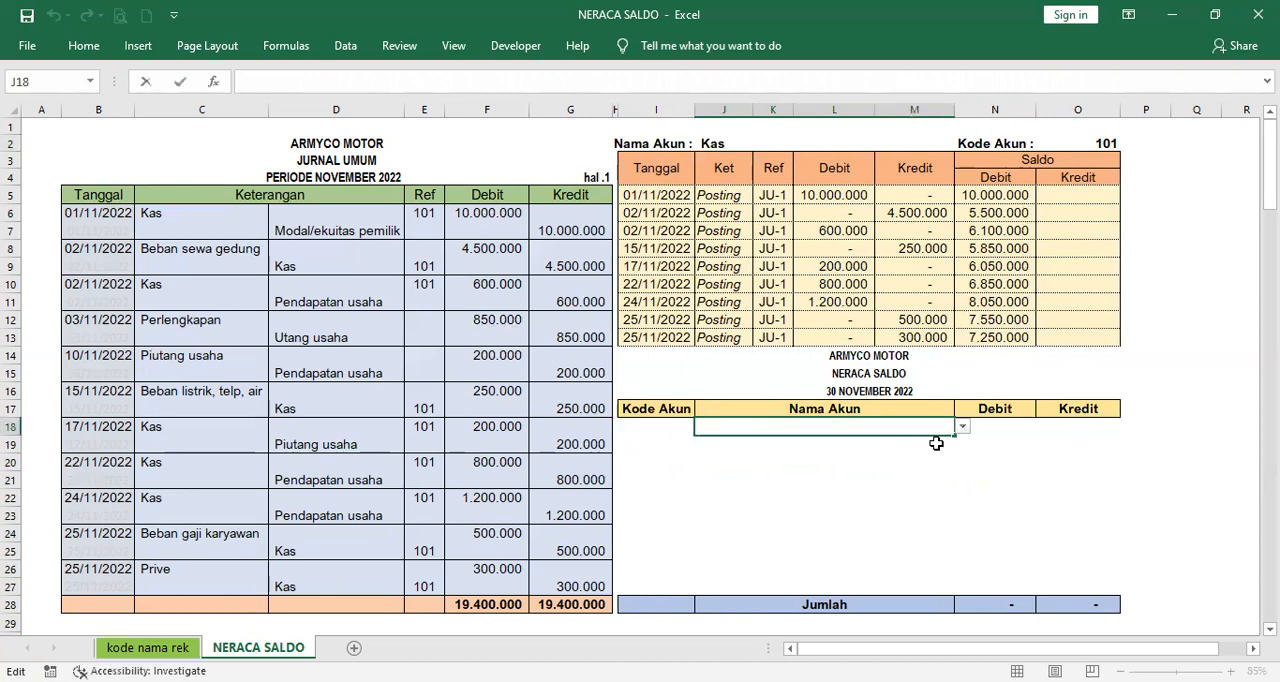
left_click(962, 427)
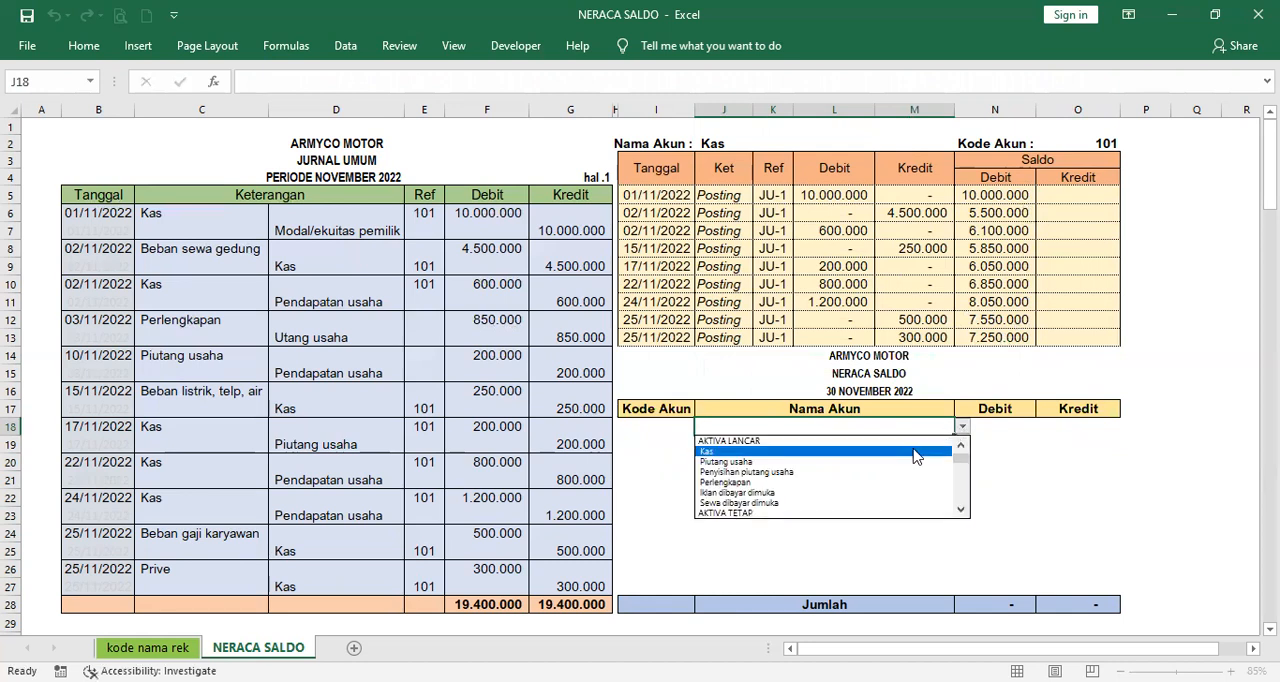
left_click(916, 452)
left_click(986, 457)
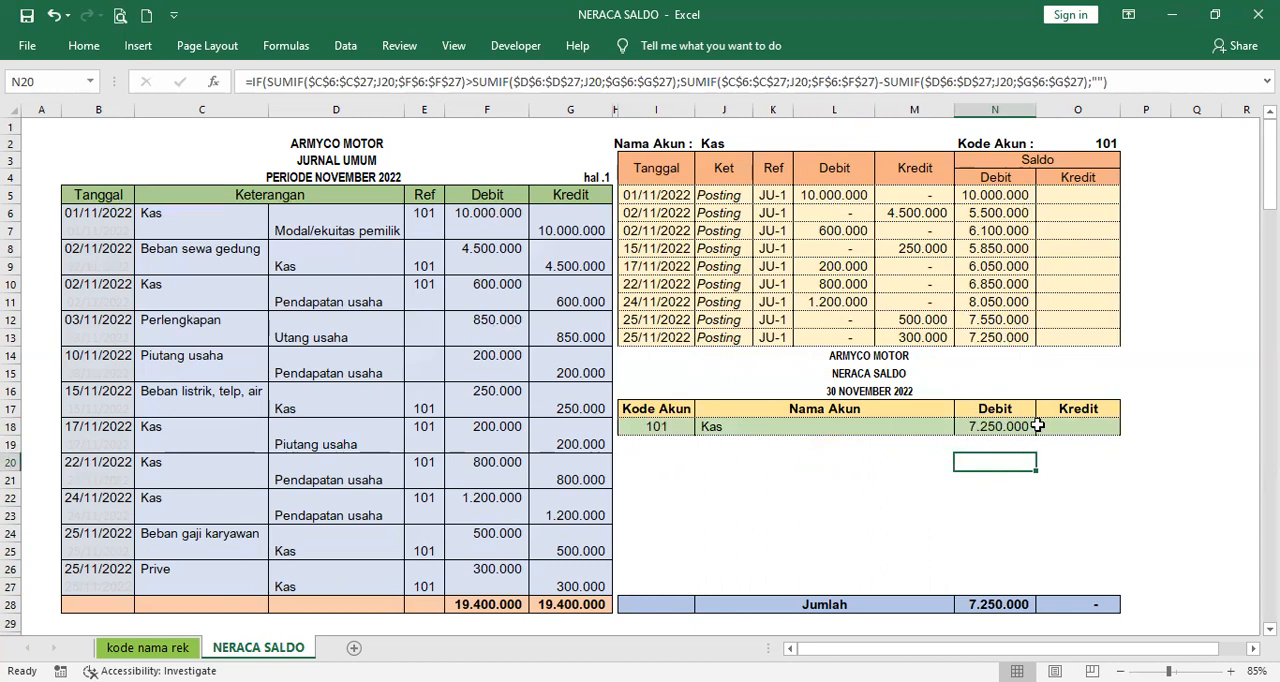
- Compare the Kas debit balance in trial balance cell N18 with the ledger's final debit balance in N13
left_click(1008, 336)
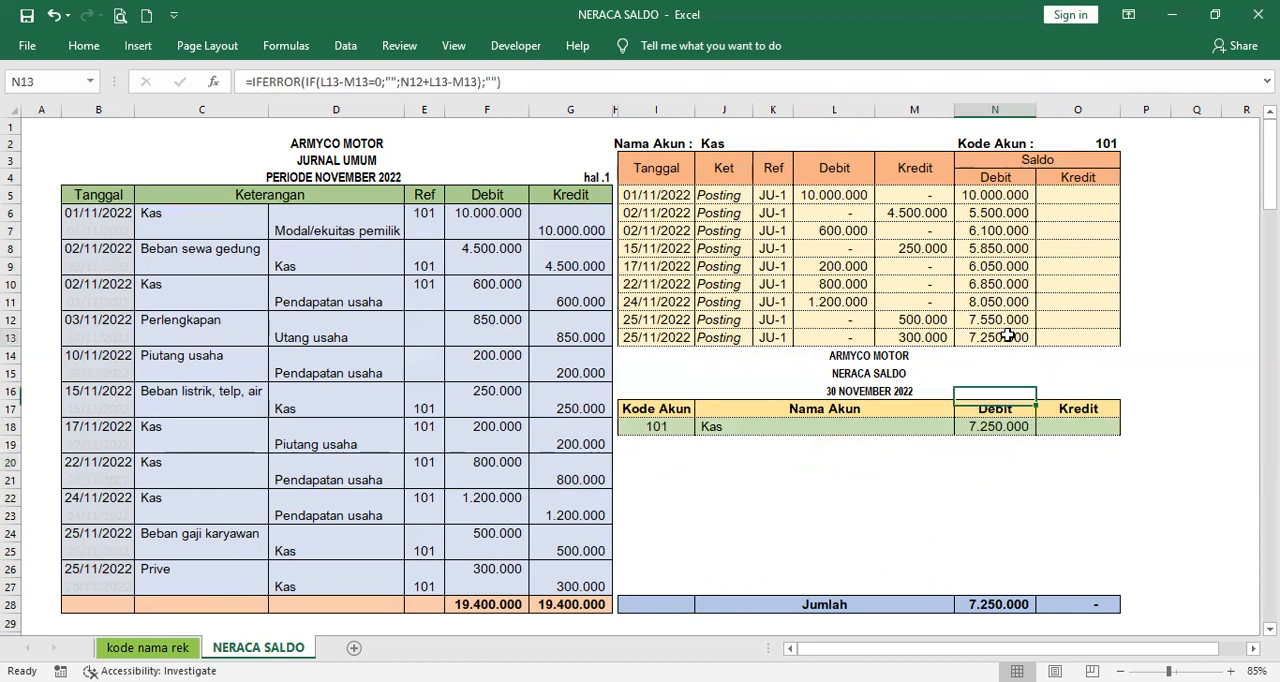
left_click(1022, 427)
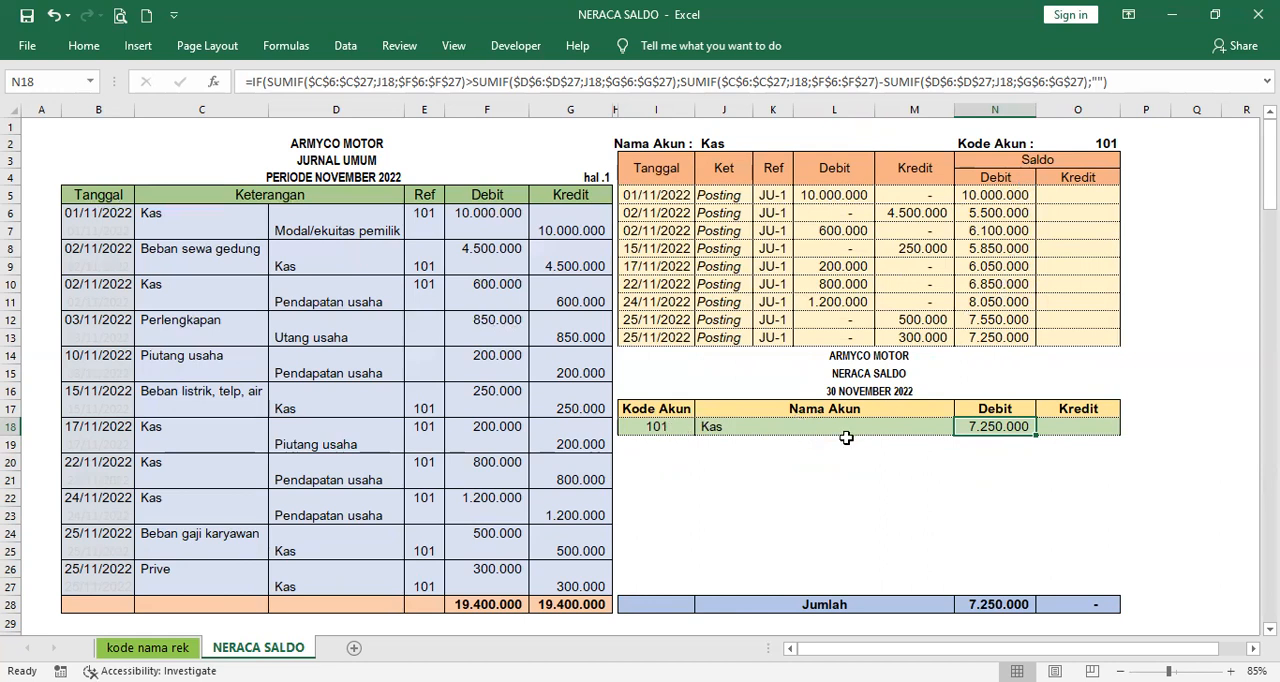
left_click(1010, 334)
left_click(1010, 426)
left_click(1012, 338)
- Switch the ledger's account in J2 to Modal/ekuitas pemilik and widen column M slightly to fit the credit amount
left_click(739, 143)
left_click(882, 145)
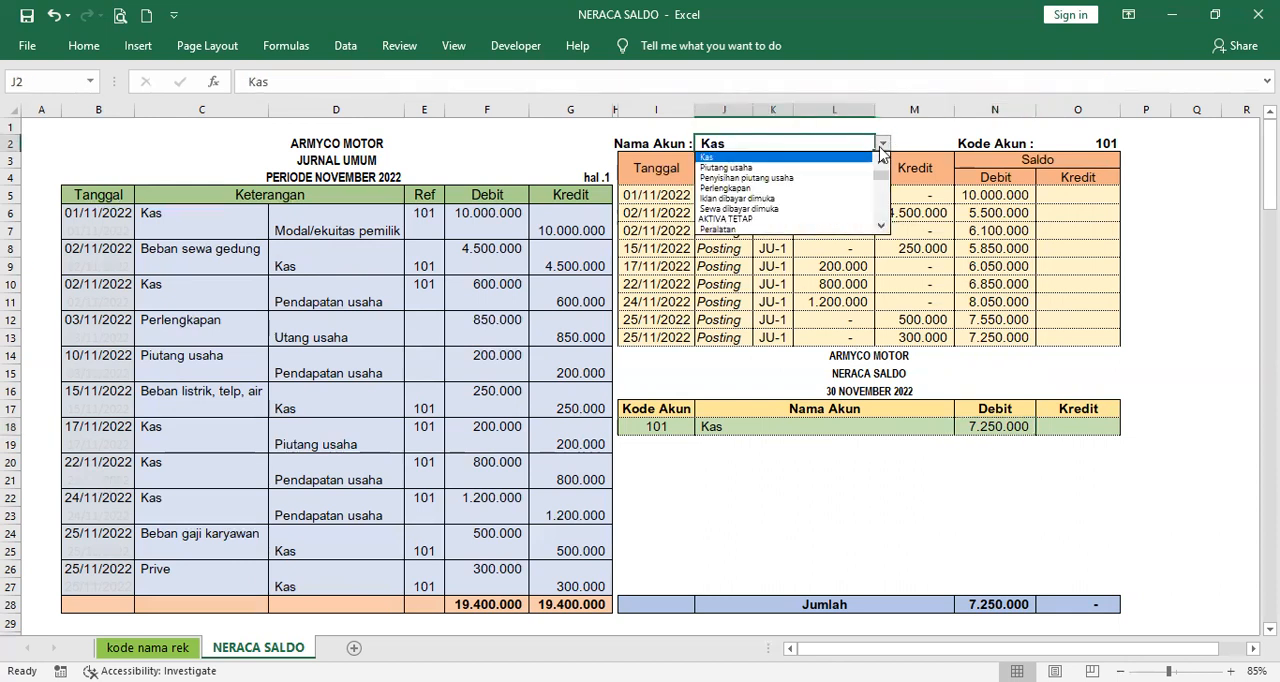
left_click(884, 207)
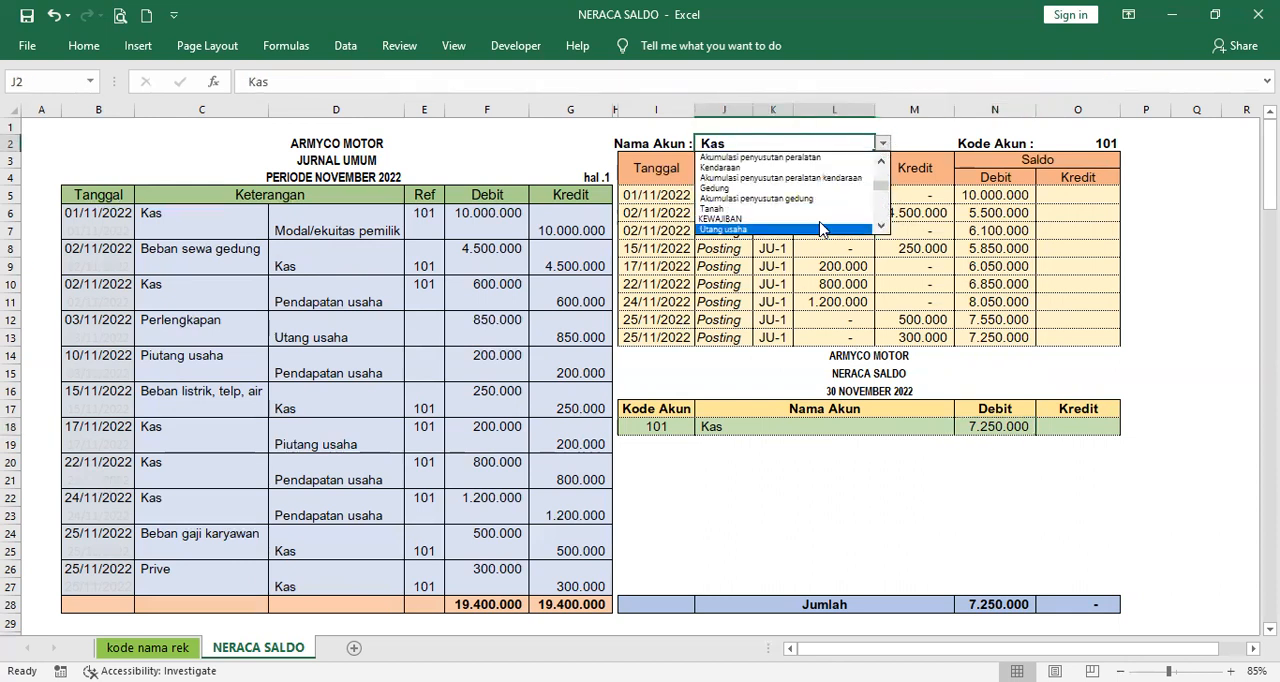
left_click(884, 212)
left_click(856, 219)
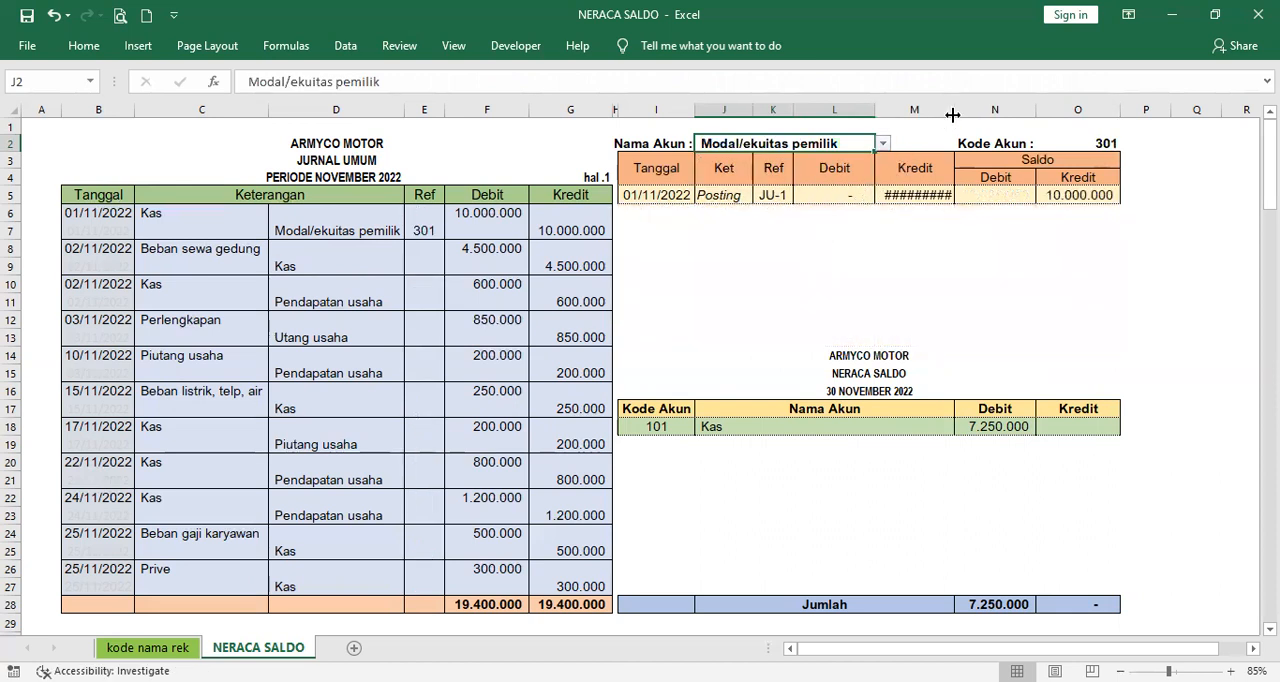
left_click_drag(954, 115, 958, 115)
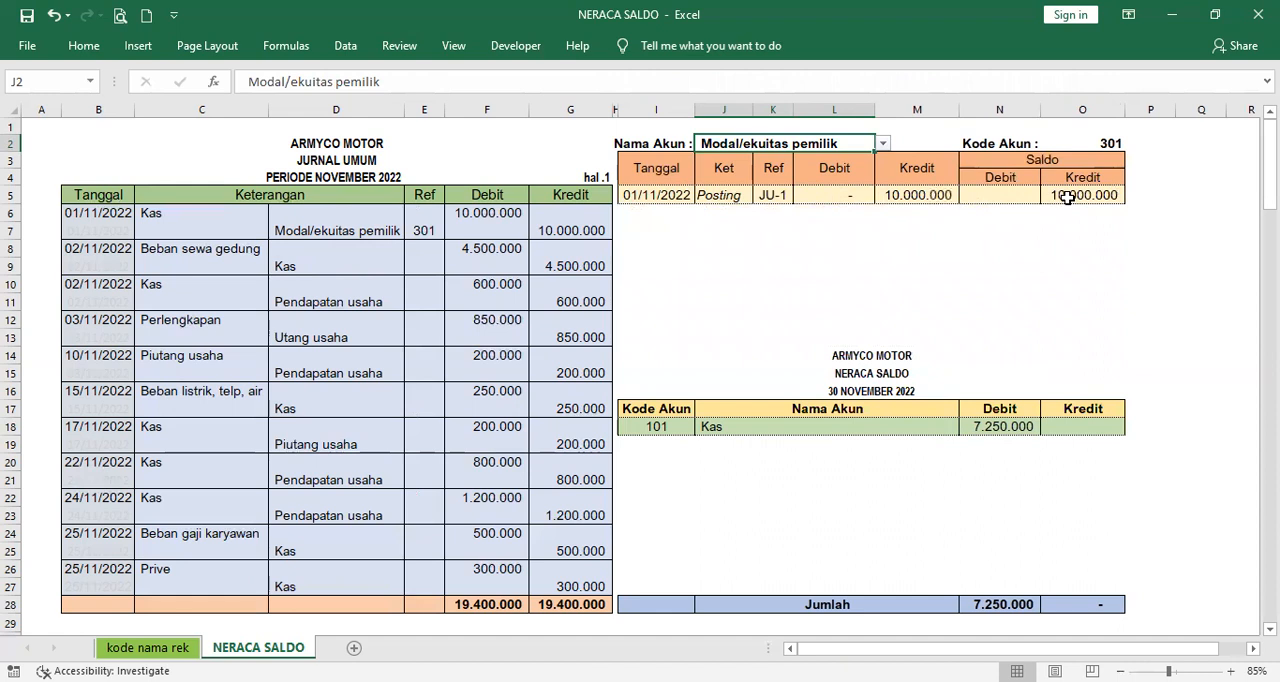
- Check the ledger's credit balance in O5 and choose Modal/ekuitas pemilik as the trial balance account in J19
left_click(1098, 195)
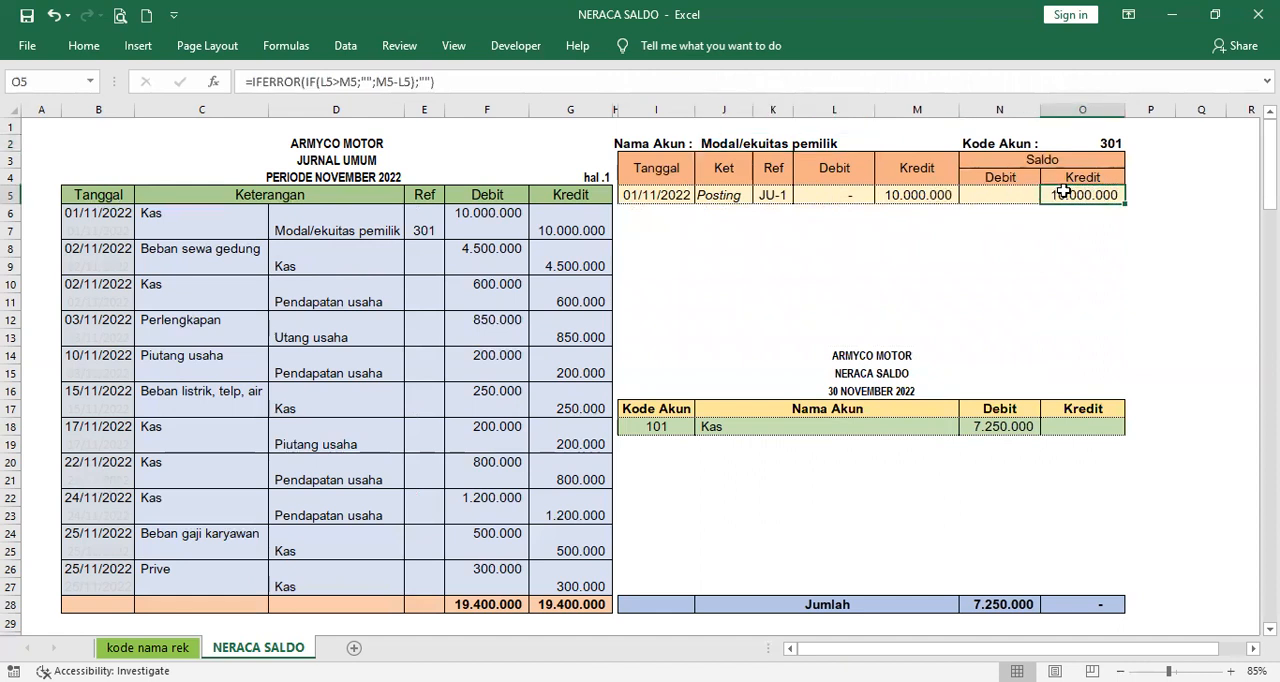
left_click(773, 441)
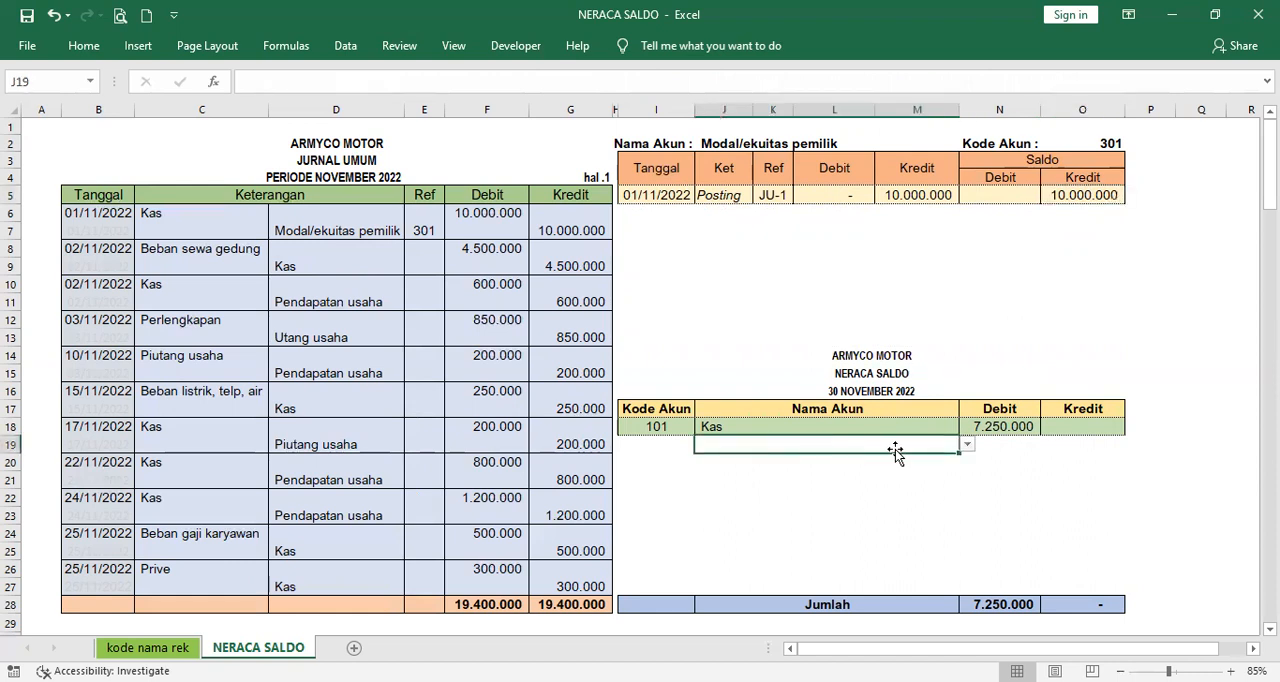
left_click(966, 445)
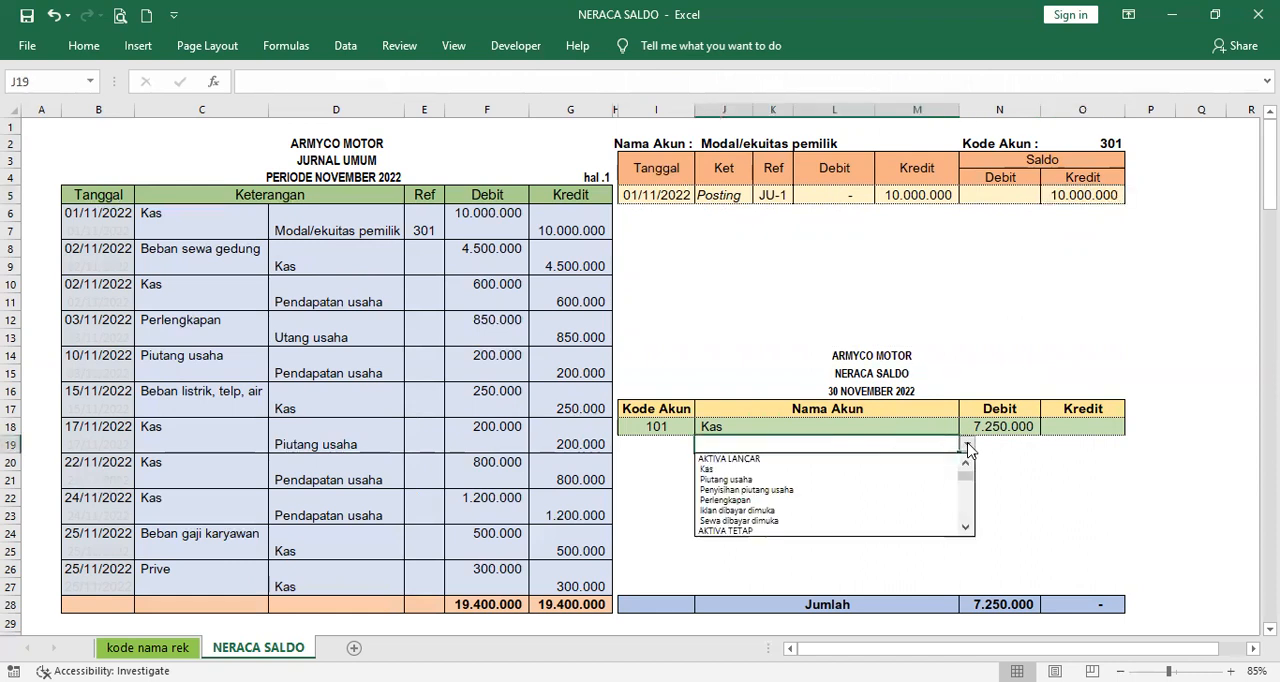
left_click(965, 510)
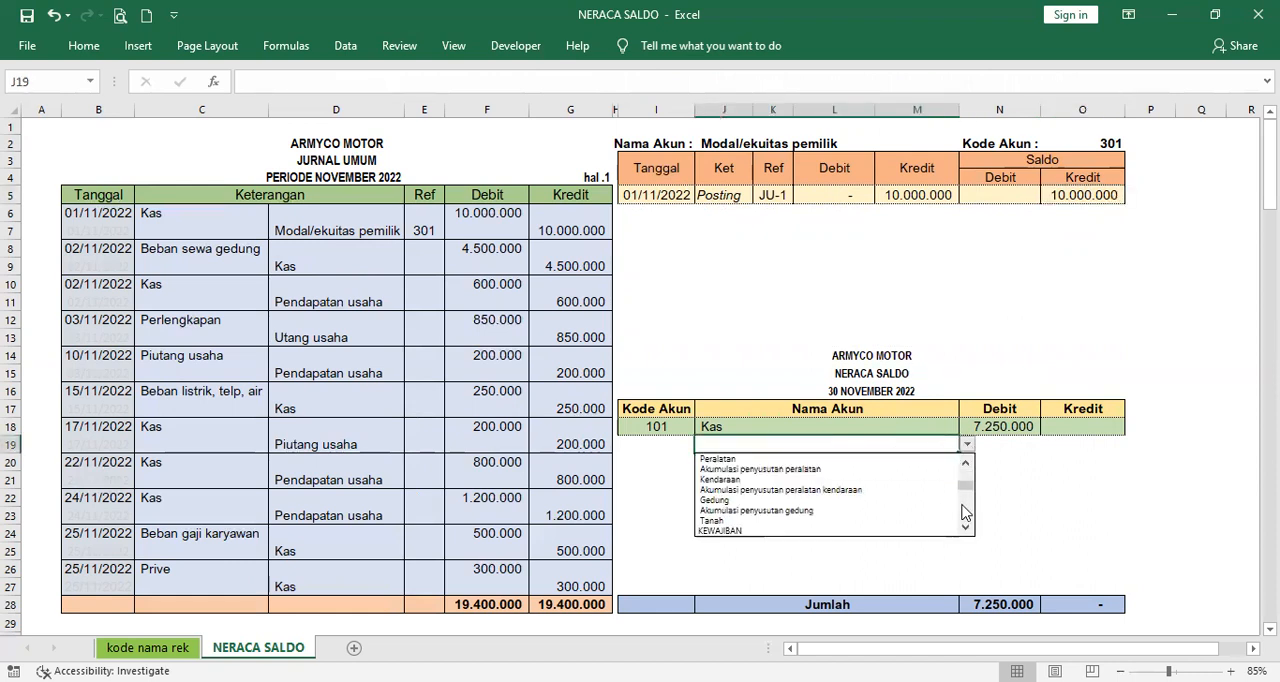
left_click(965, 510)
left_click(900, 526)
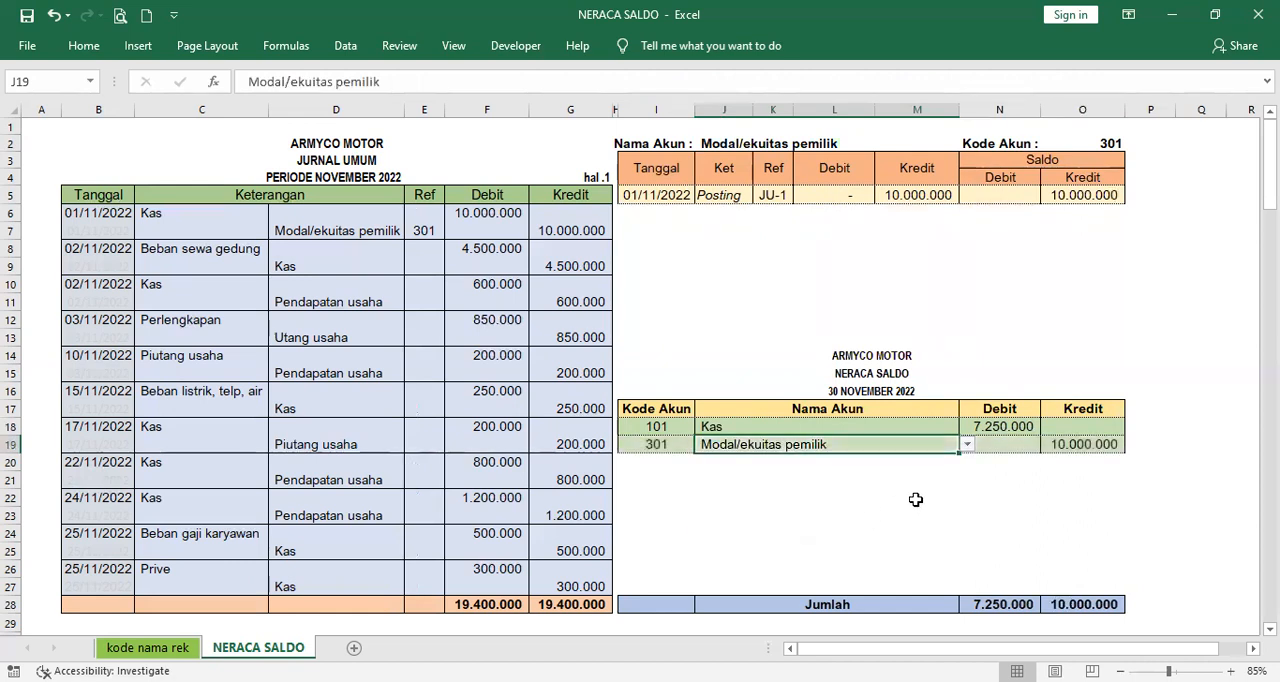
- Compare the Modal/ekuitas pemilik credit balance in trial balance cell O19 with the ledger's credit balance in O5
left_click(1070, 449)
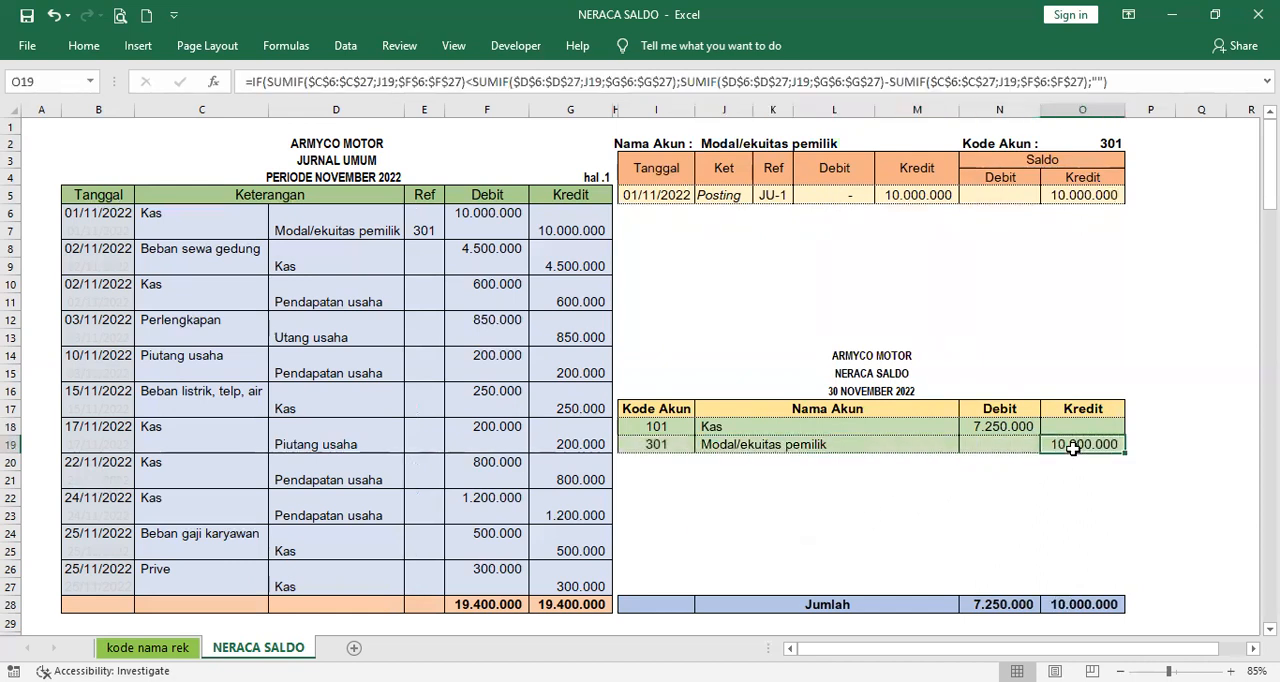
left_click(1087, 196)
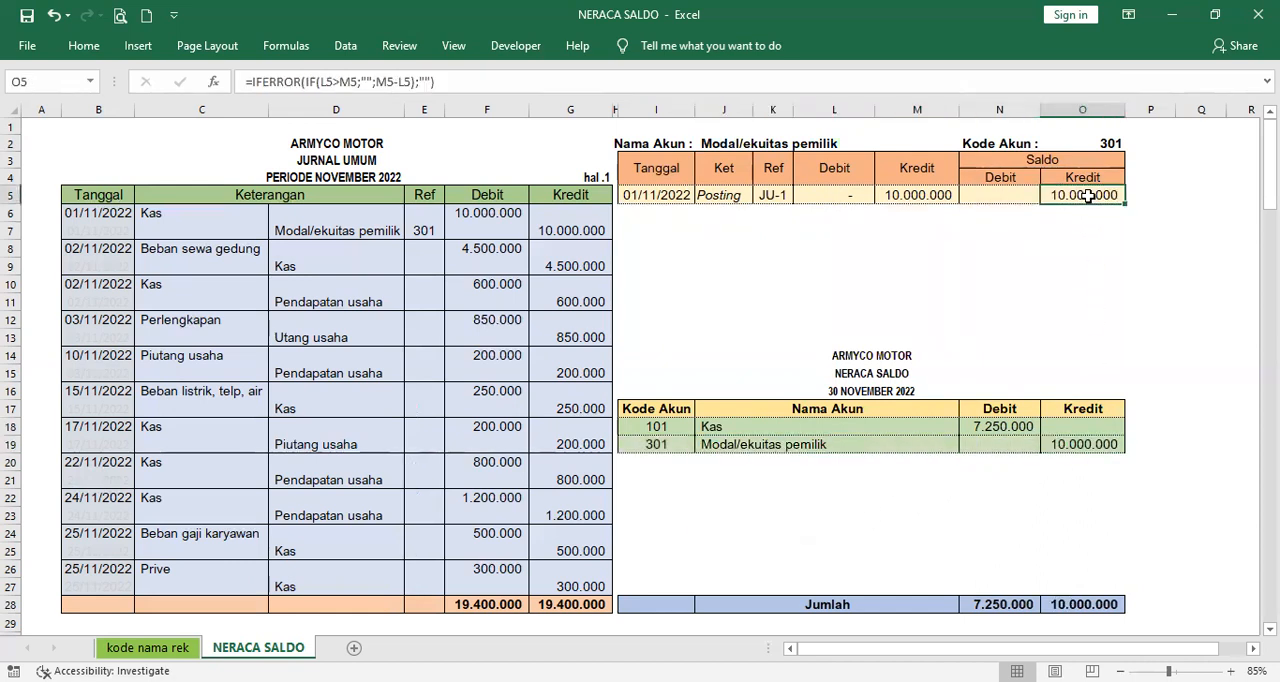
left_click(1089, 452)
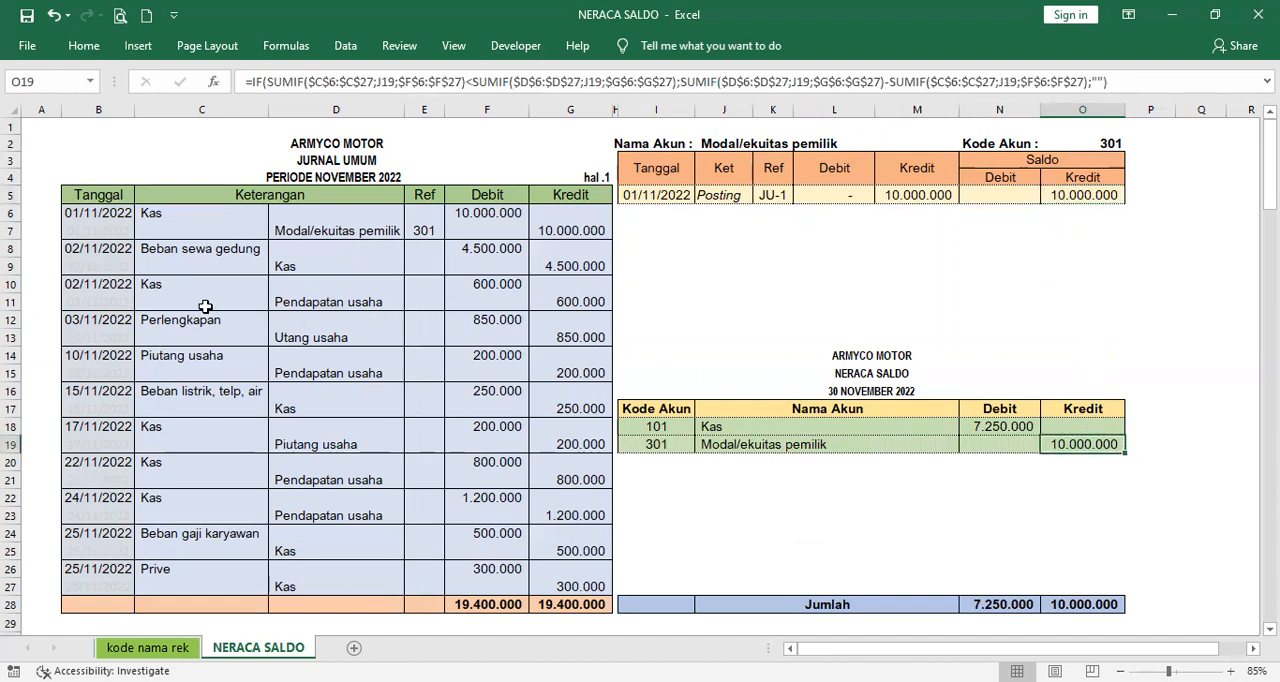
- Switch the ledger's account in J2 to Beban sewa gedung, the debit account of the journal's second transaction
left_click(214, 244)
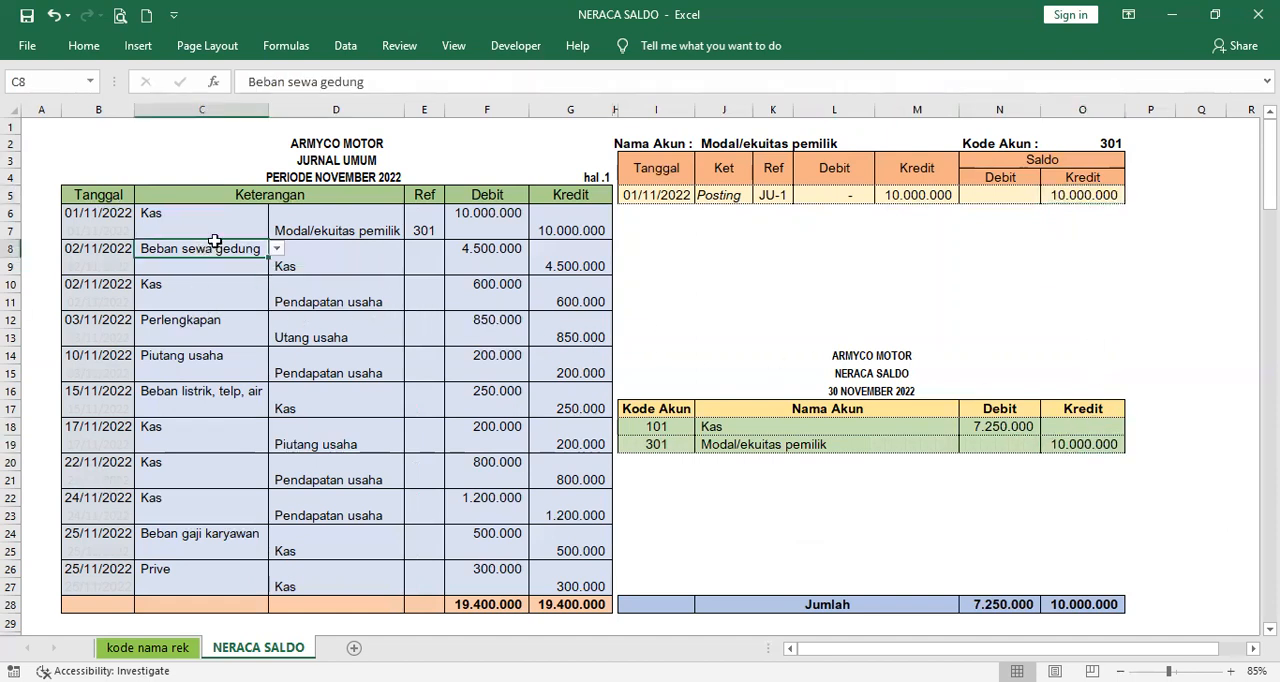
left_click(816, 144)
left_click(883, 144)
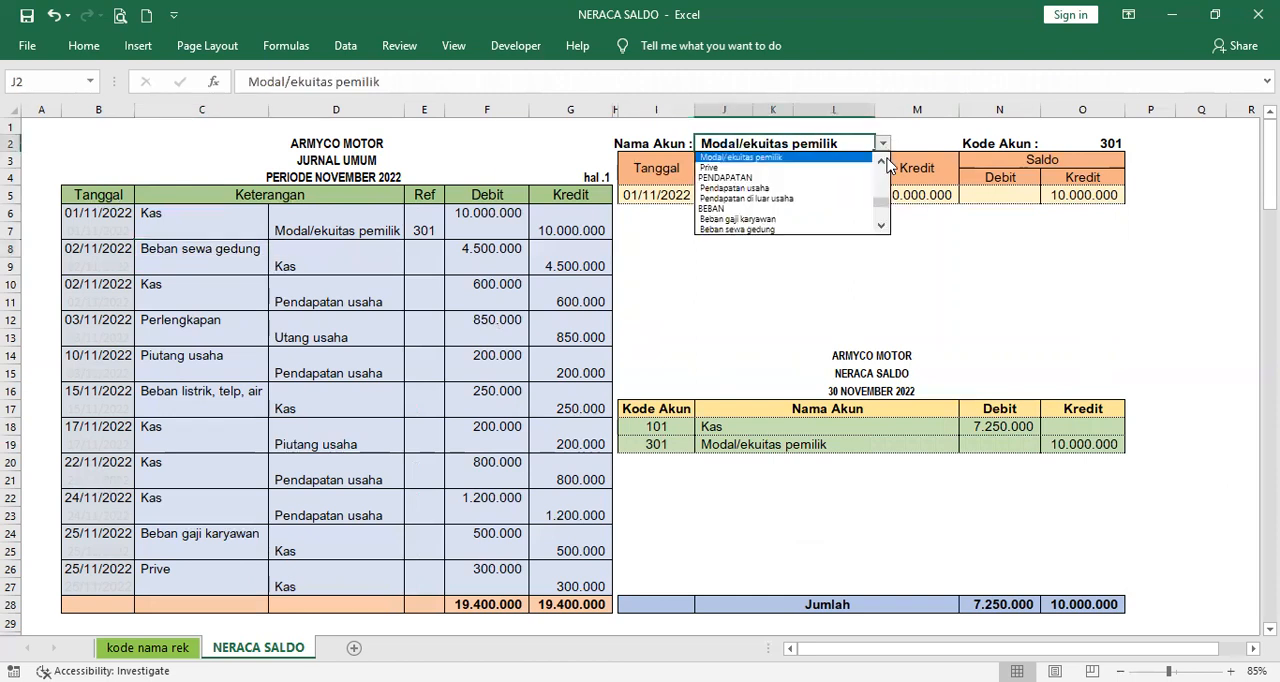
left_click(858, 229)
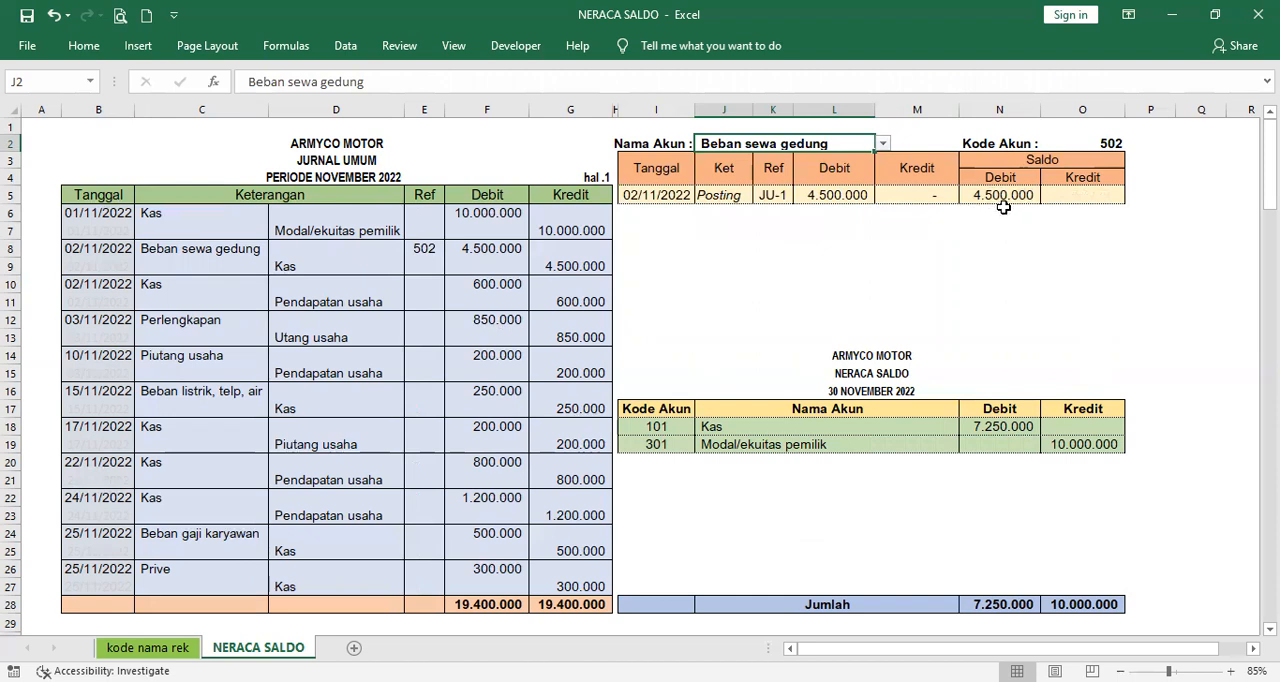
- Choose Beban sewa gedung as the trial balance account in J20
left_click(887, 458)
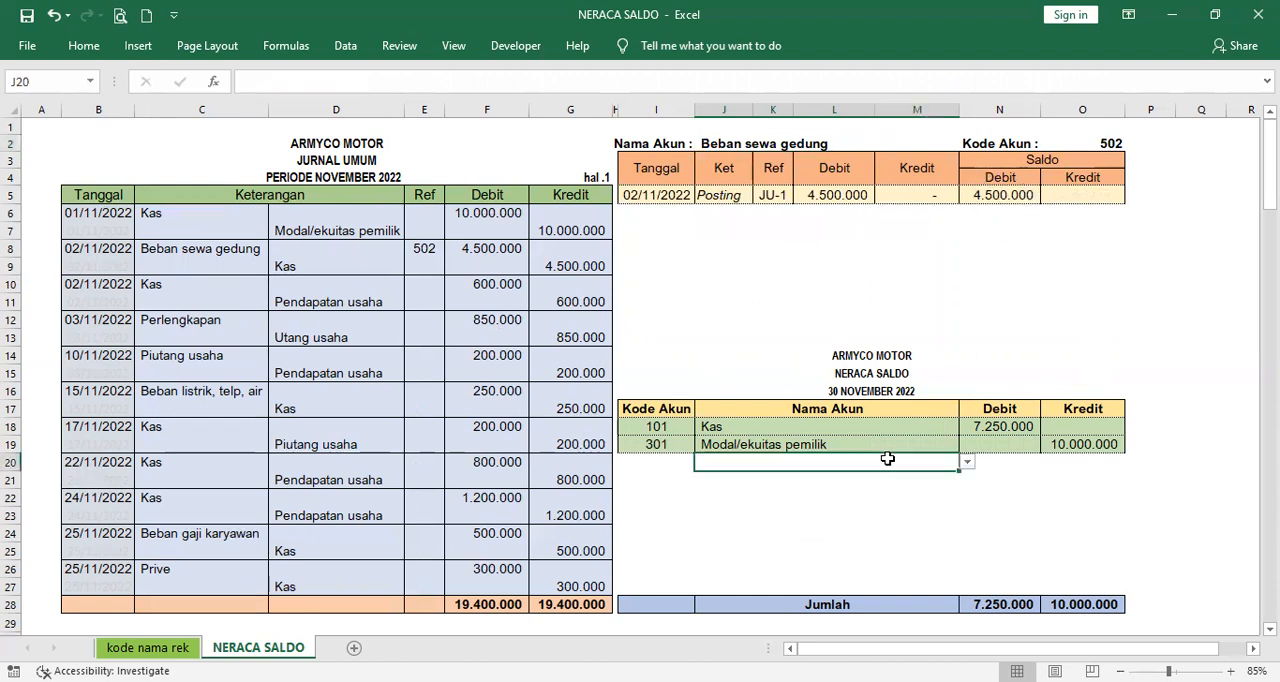
left_click(967, 464)
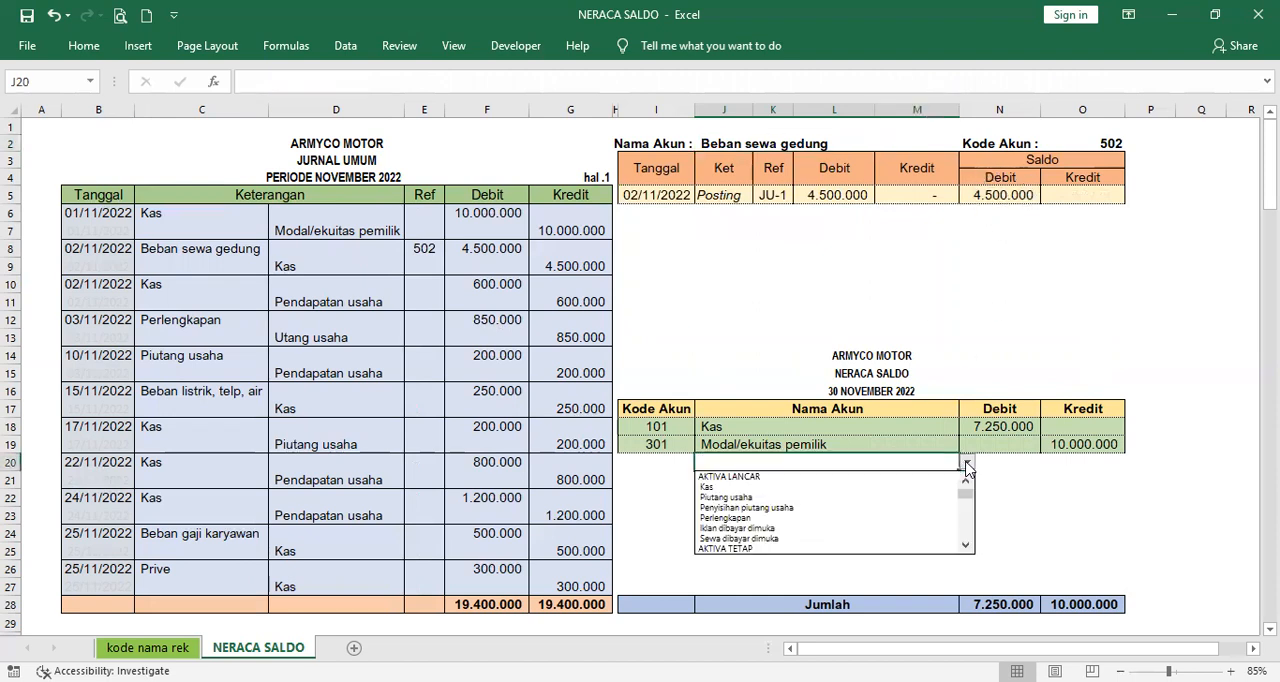
left_click(966, 527)
left_click(966, 527)
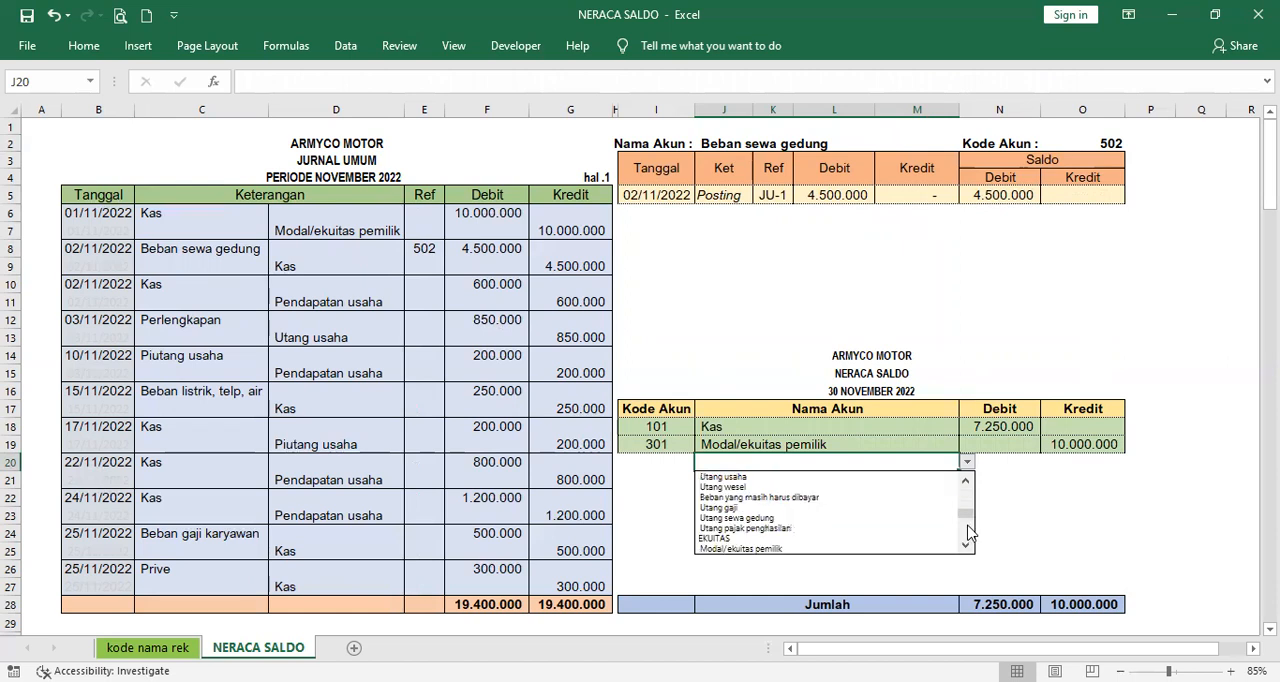
left_click(966, 535)
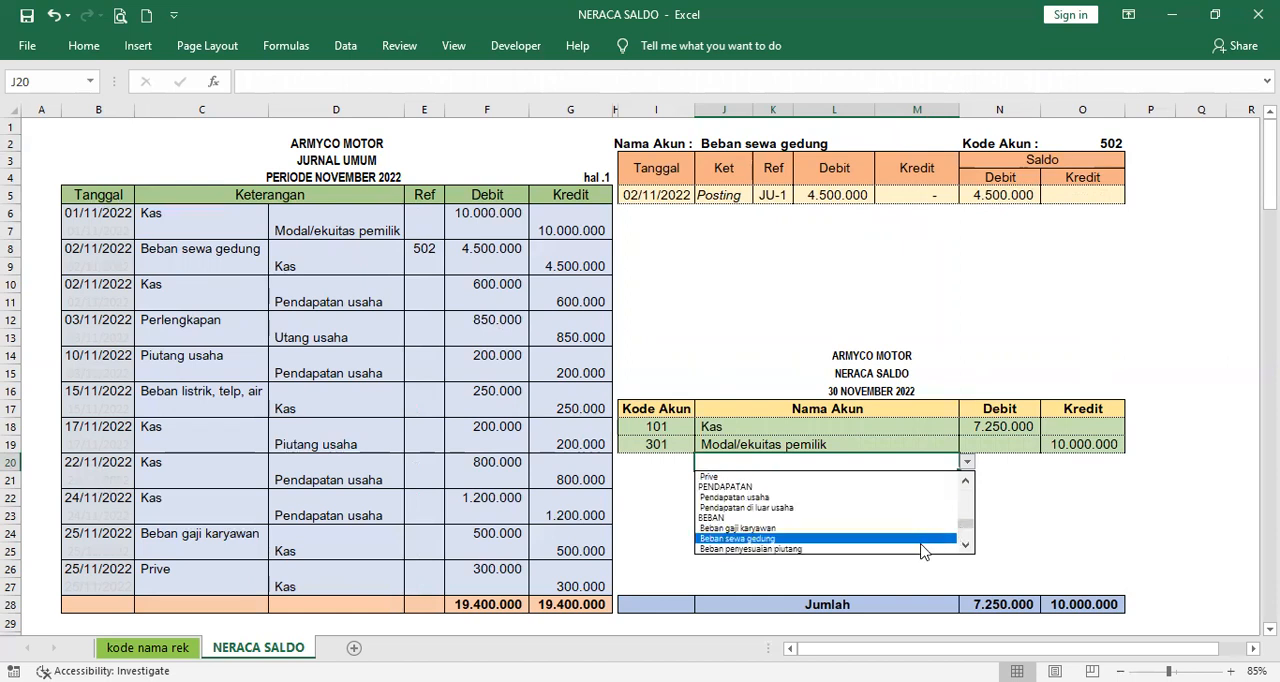
left_click(922, 538)
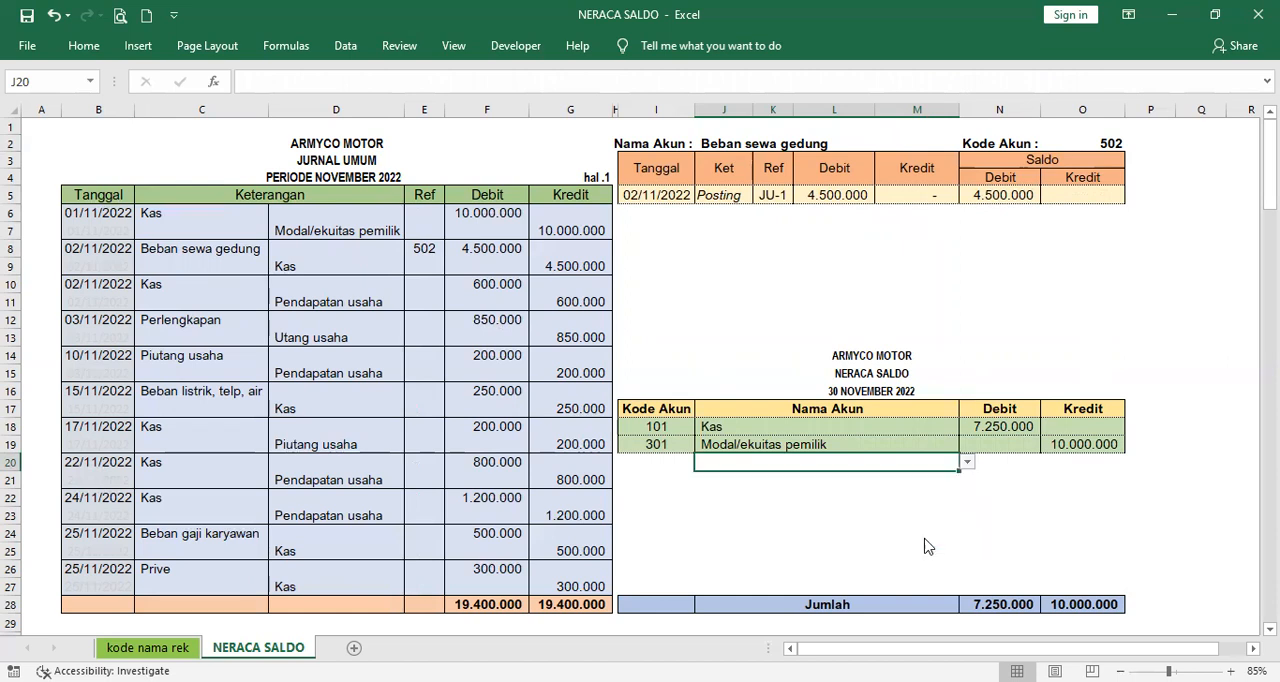
- Compare the Beban sewa gedung debit balance in N20 with ledger cell N5, and its account code in I20 with O2
left_click(1003, 464)
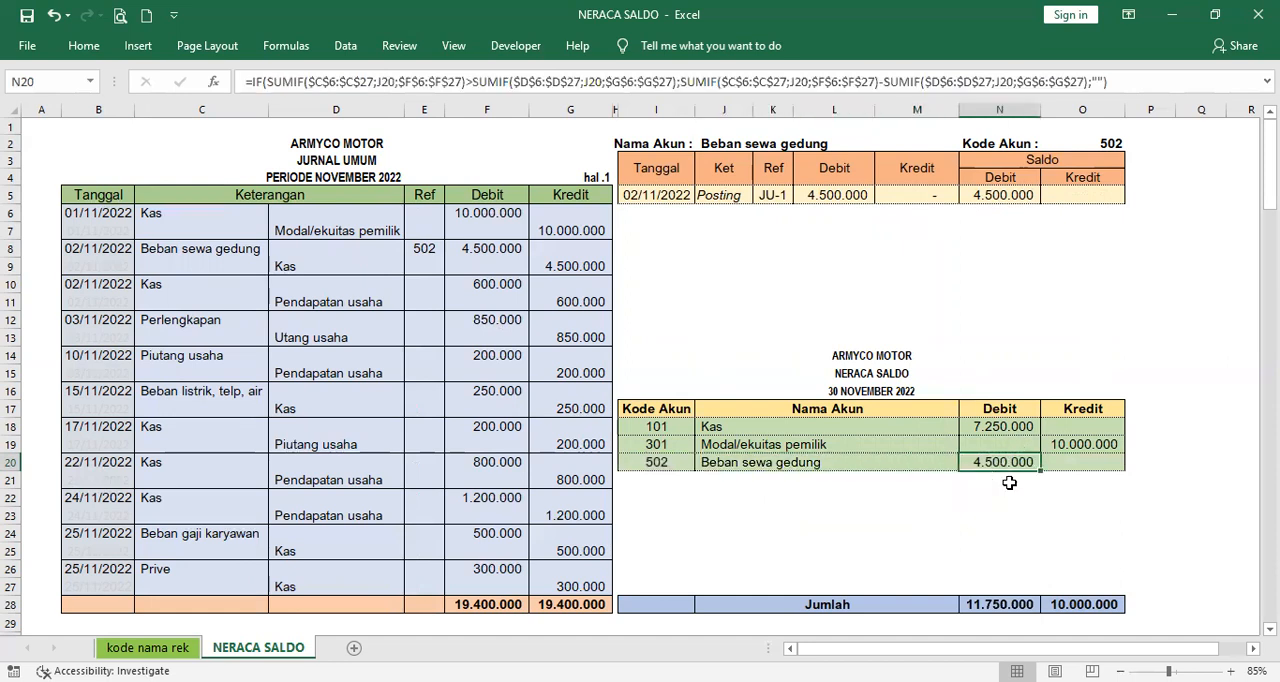
left_click(1005, 194)
left_click(1003, 463)
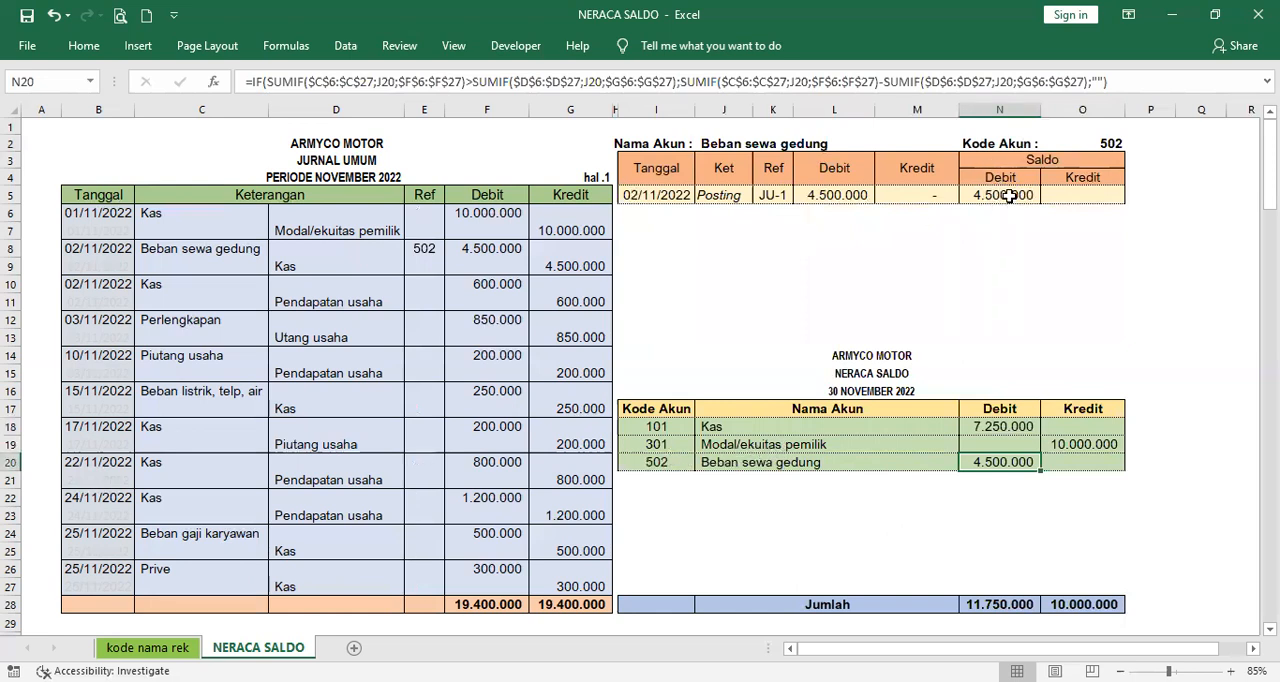
left_click(660, 410)
left_click(658, 445)
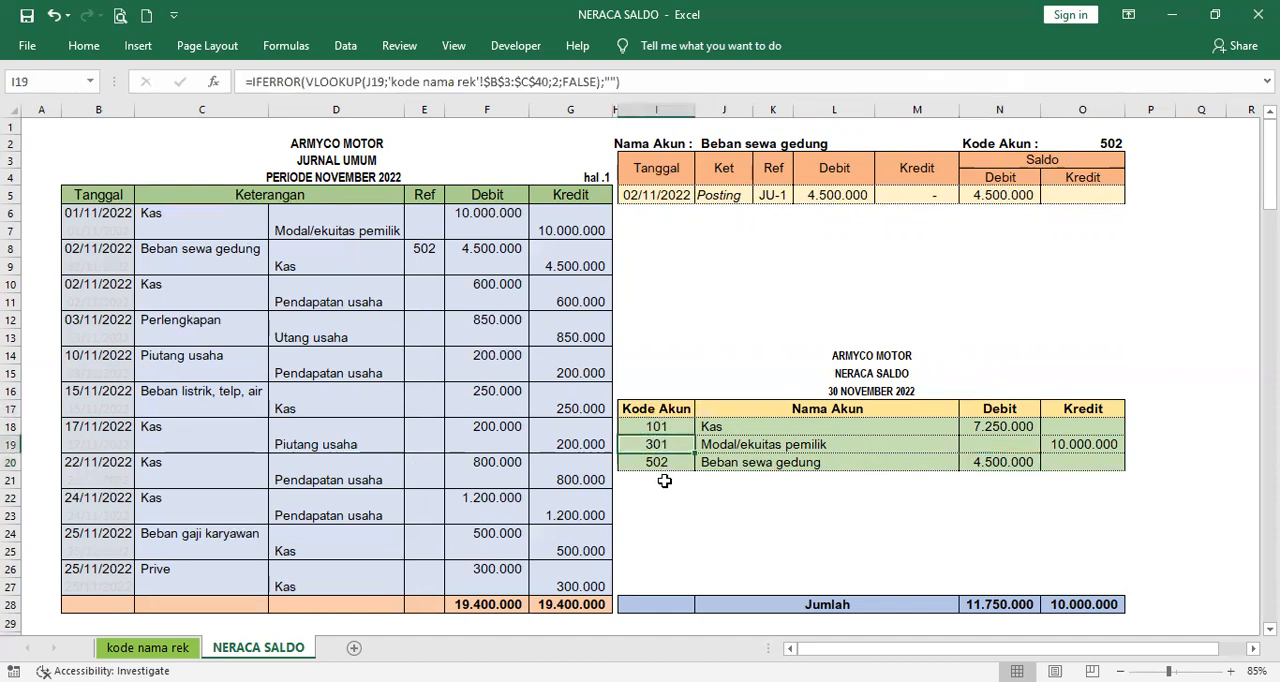
left_click(662, 463)
left_click(1105, 145)
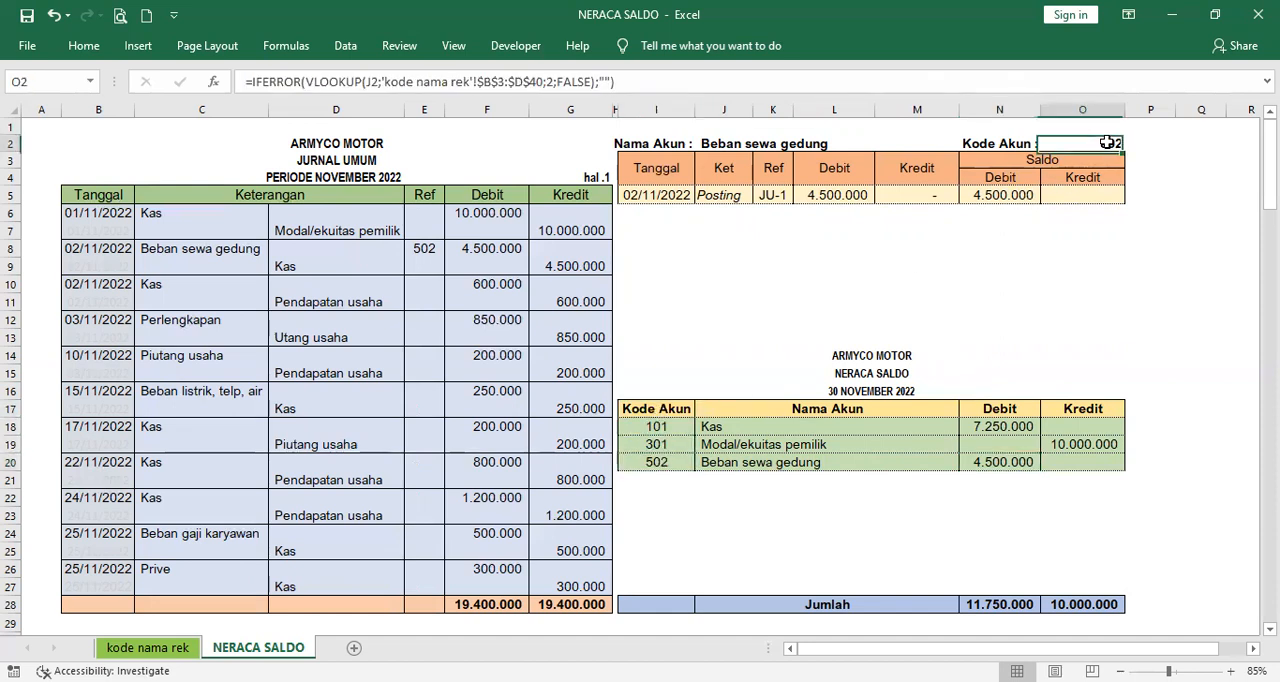
- Switch the ledger's account in J2 to Pendapatan usaha
left_click(762, 479)
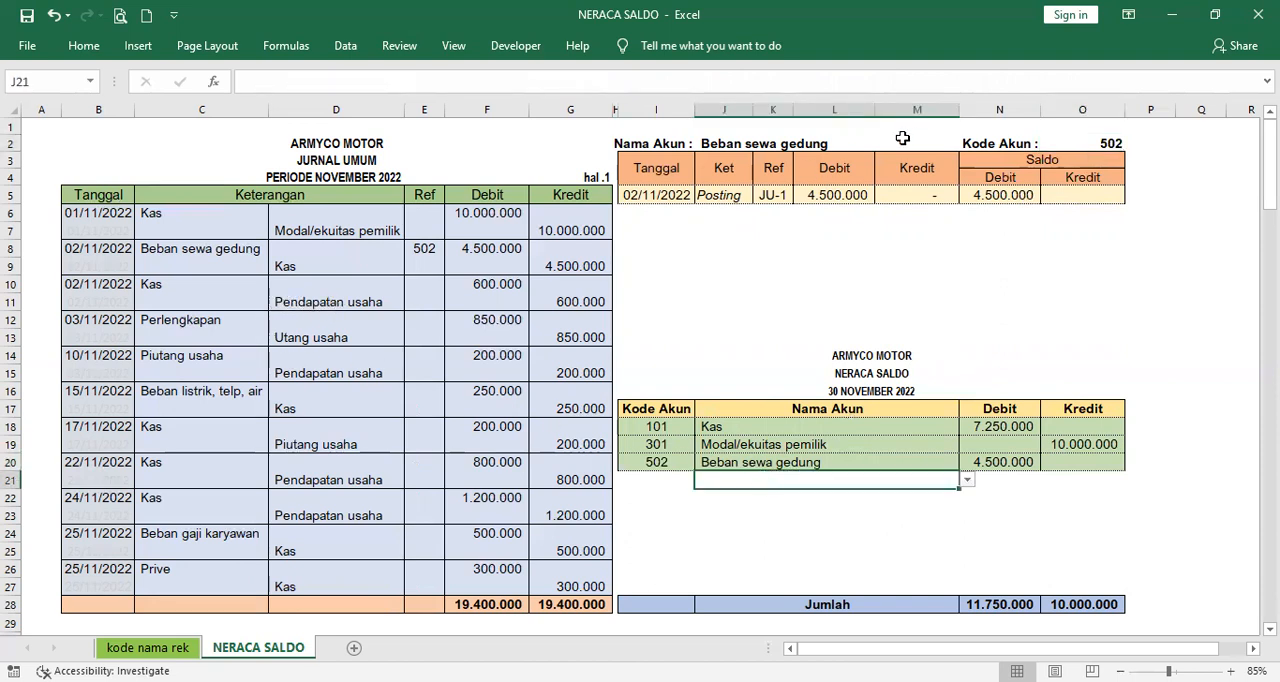
left_click(822, 146)
left_click(883, 145)
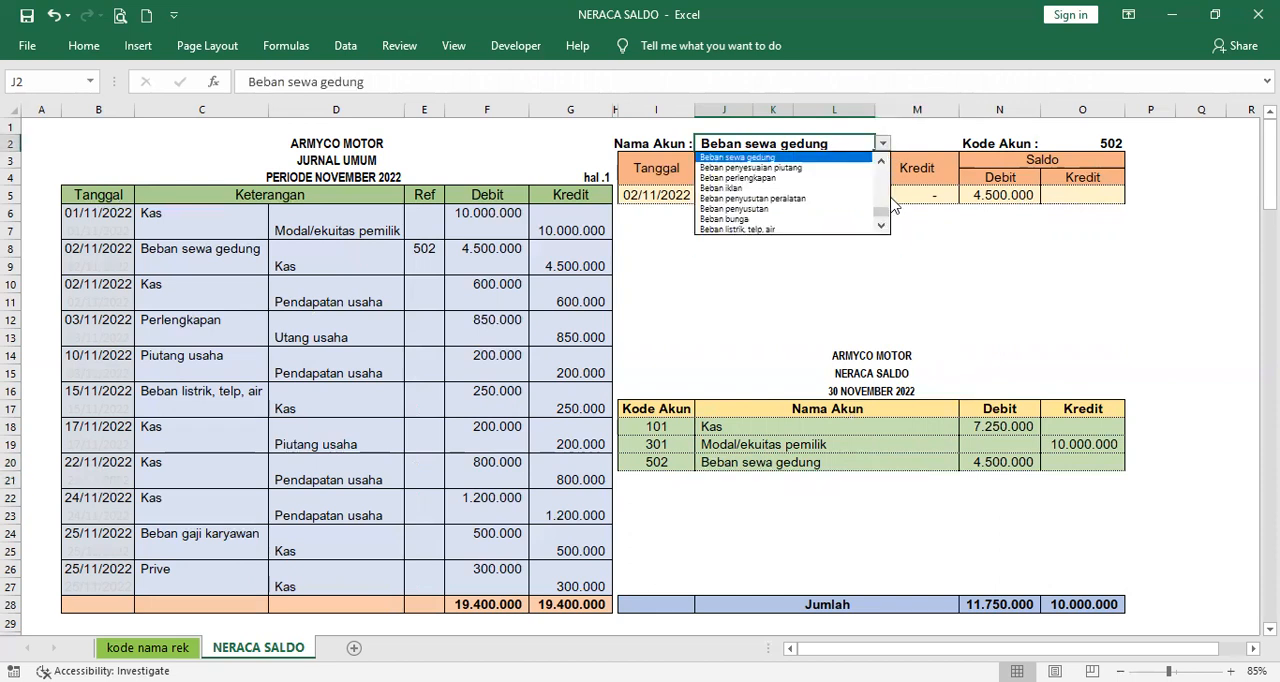
left_click(884, 199)
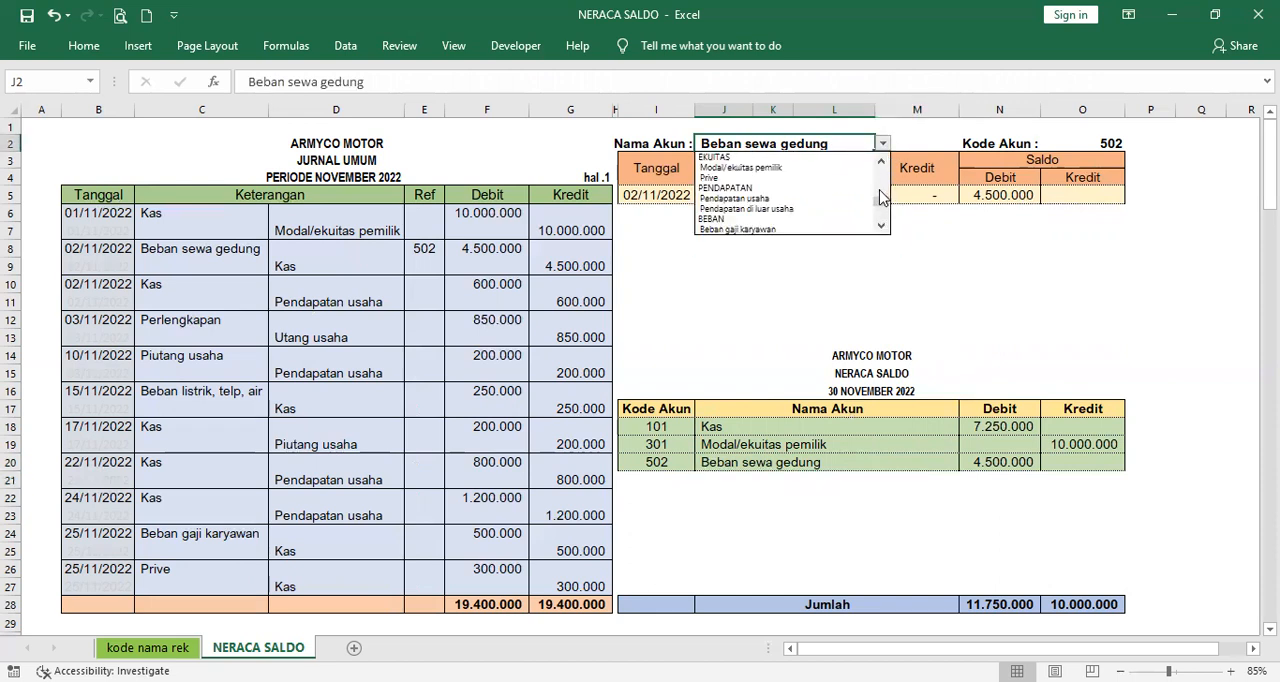
left_click(740, 198)
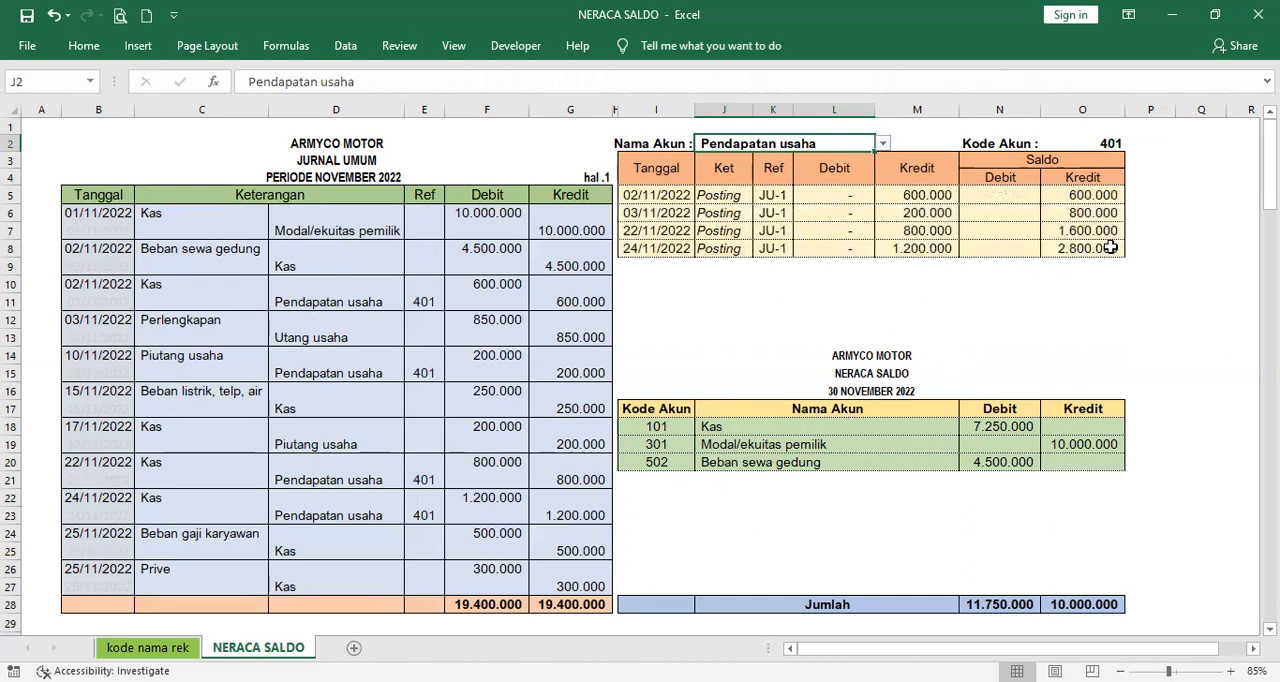
- Choose Pendapatan usaha as the trial balance account in J21 and check its credit balance in O21
left_click(915, 484)
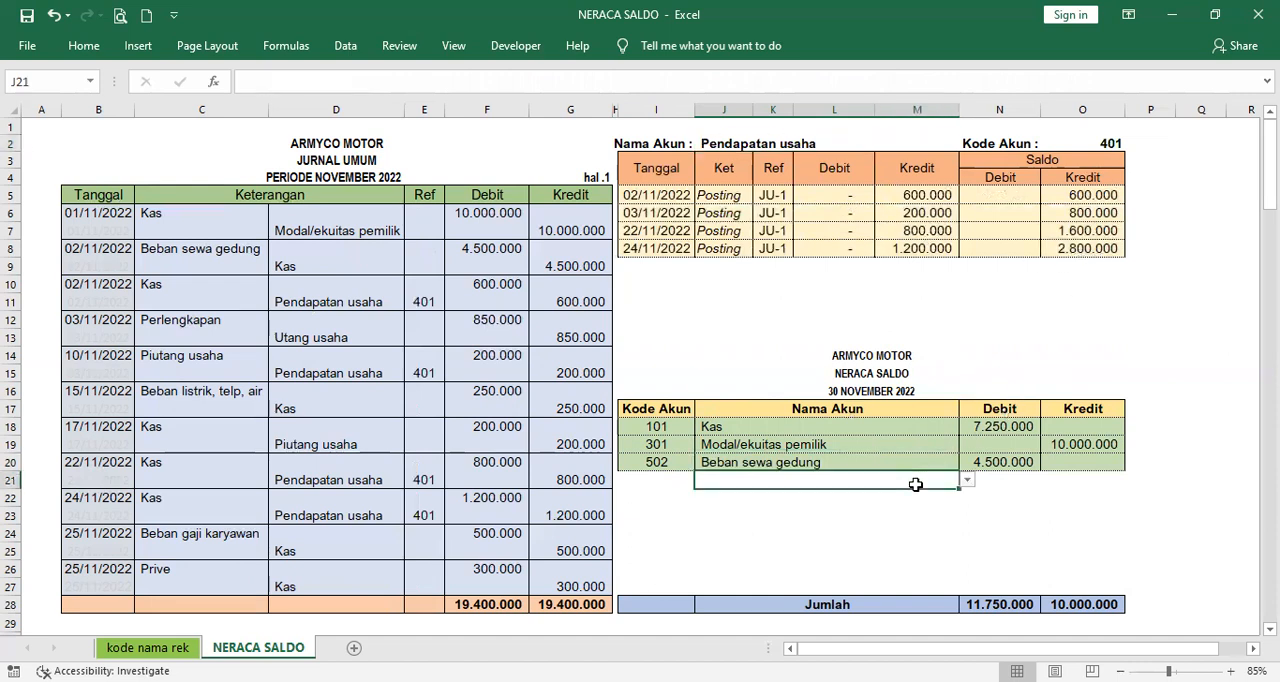
left_click(967, 481)
left_click(967, 547)
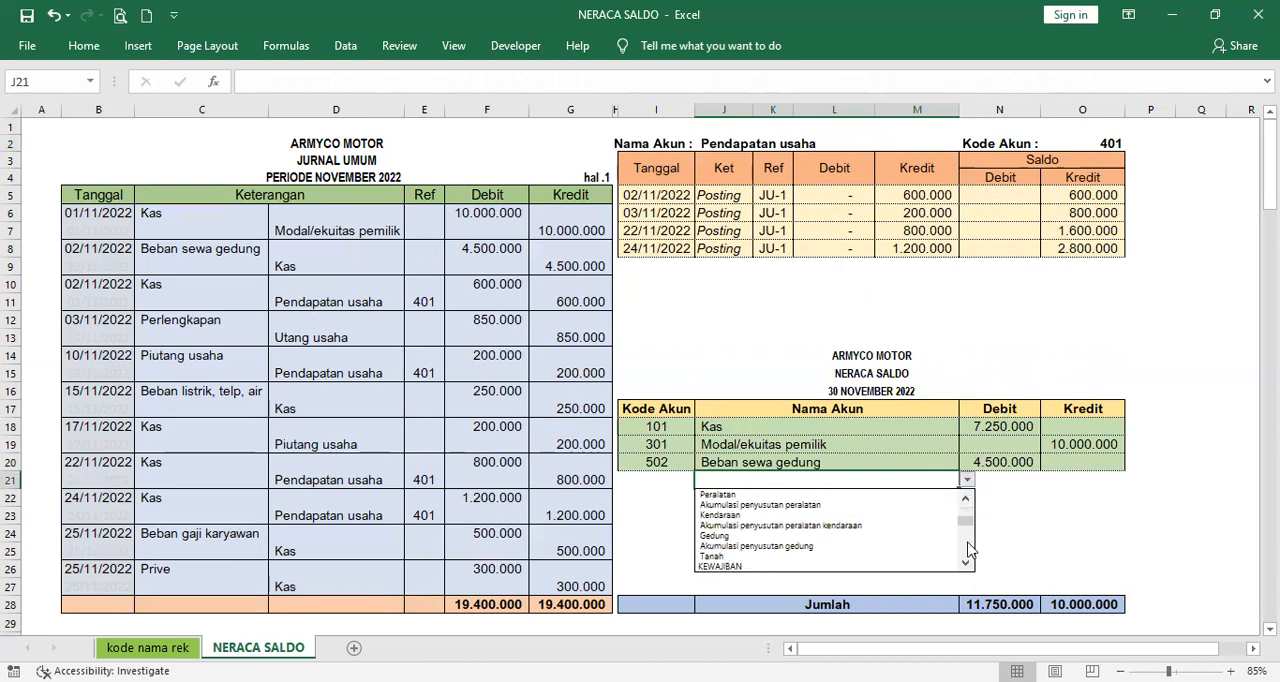
left_click(967, 547)
left_click(967, 547)
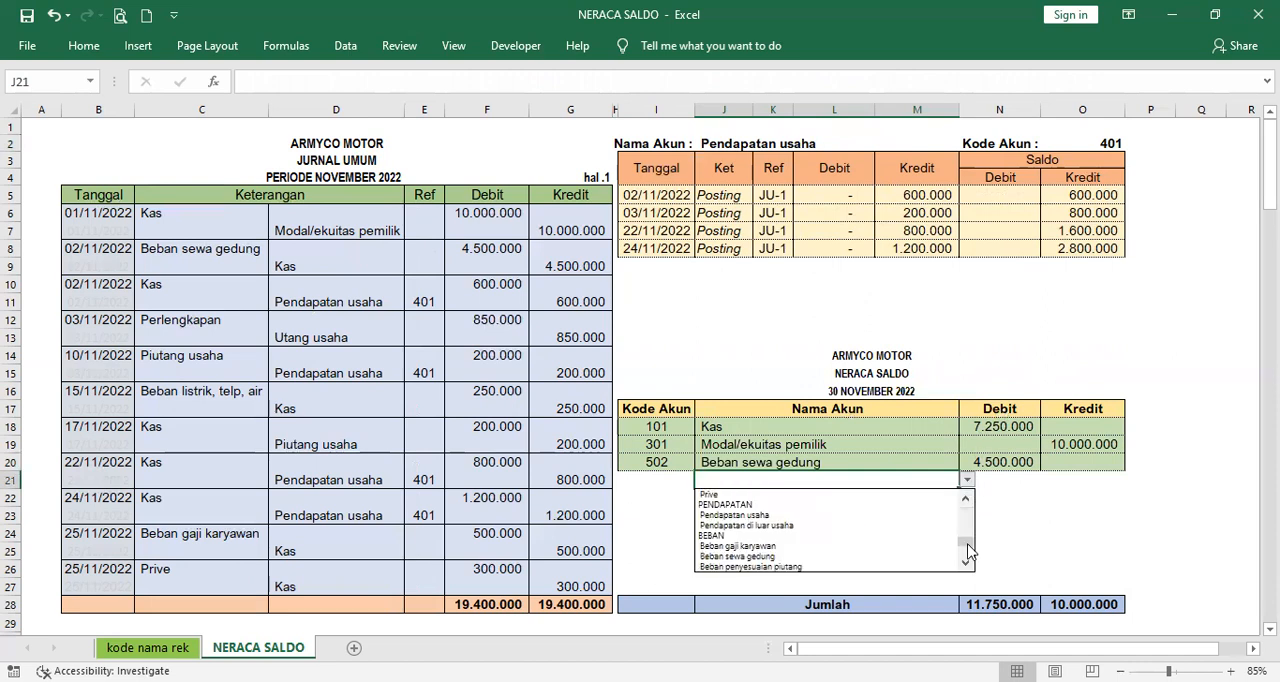
left_click(968, 520)
left_click(967, 550)
left_click(867, 516)
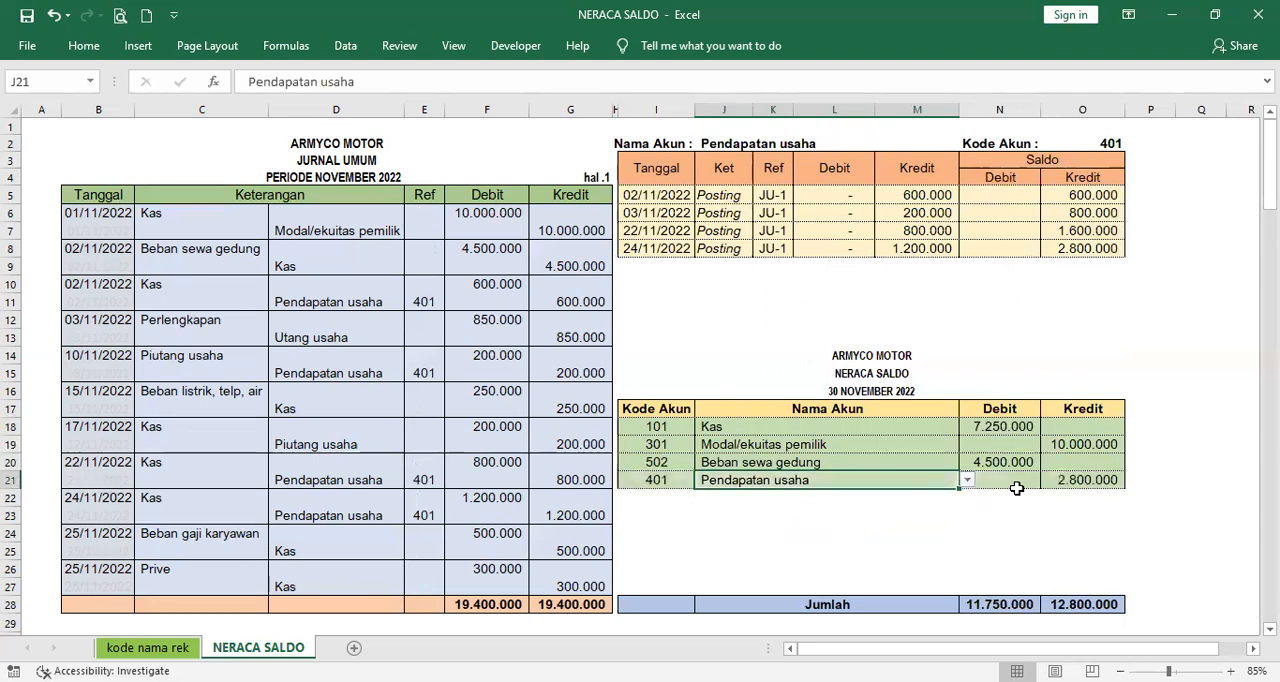
left_click(1099, 484)
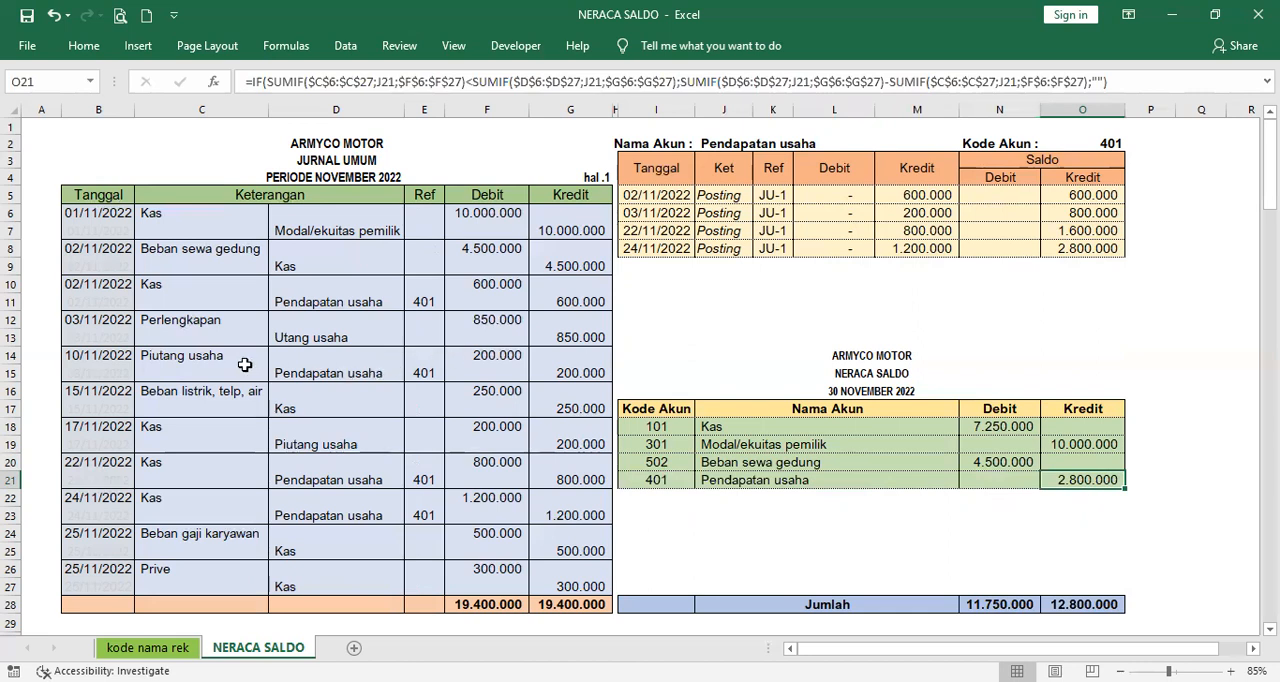
- Switch the ledger's account in J2 to Perlengkapan, the debit account of the journal's 03/11/2022 transaction
left_click(212, 322)
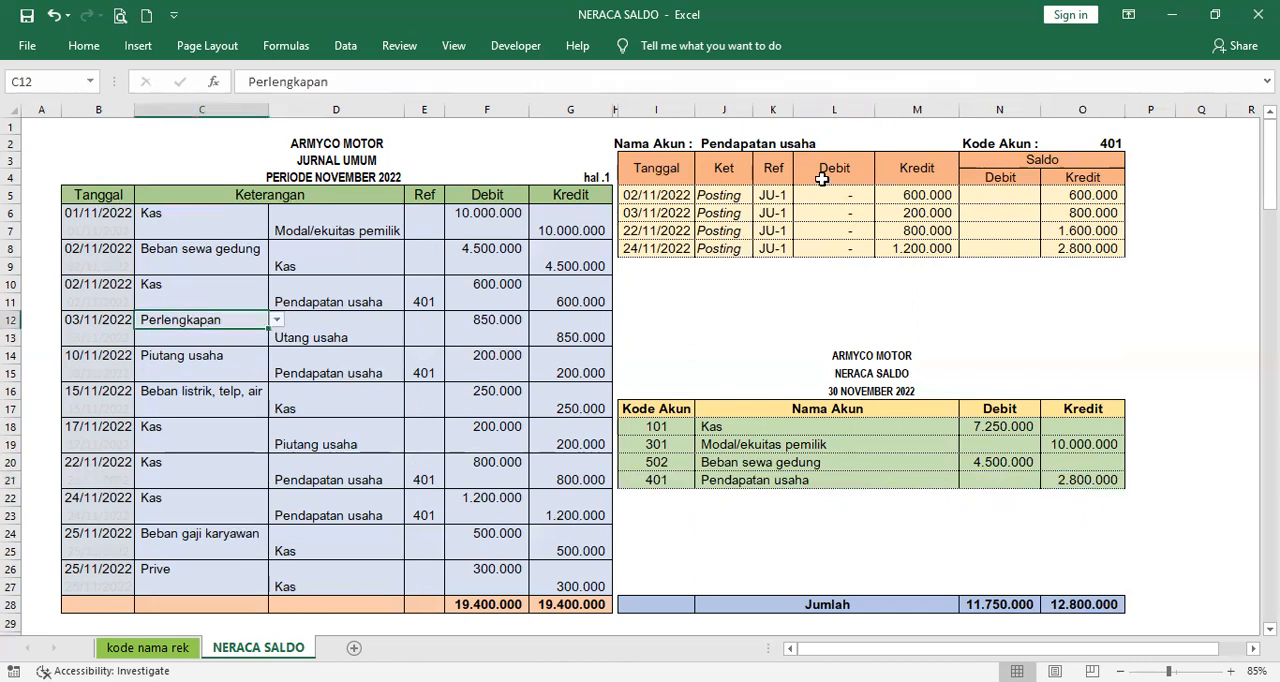
left_click(795, 146)
left_click(883, 145)
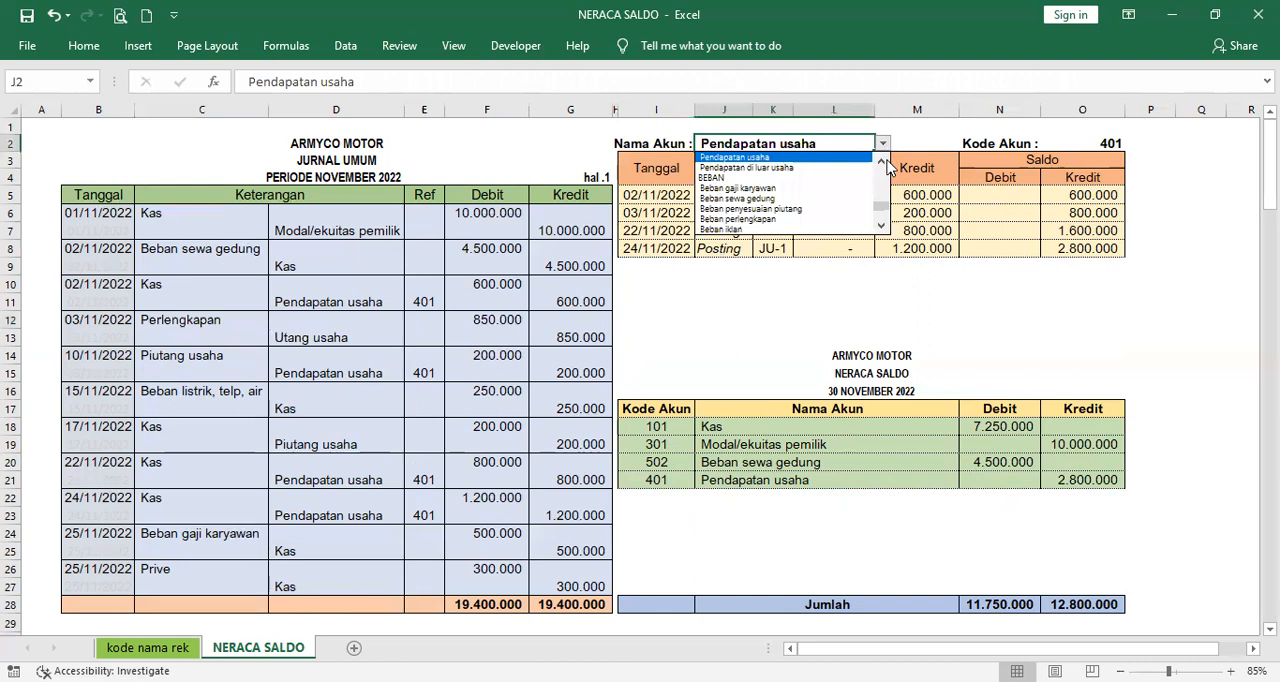
left_click(883, 183)
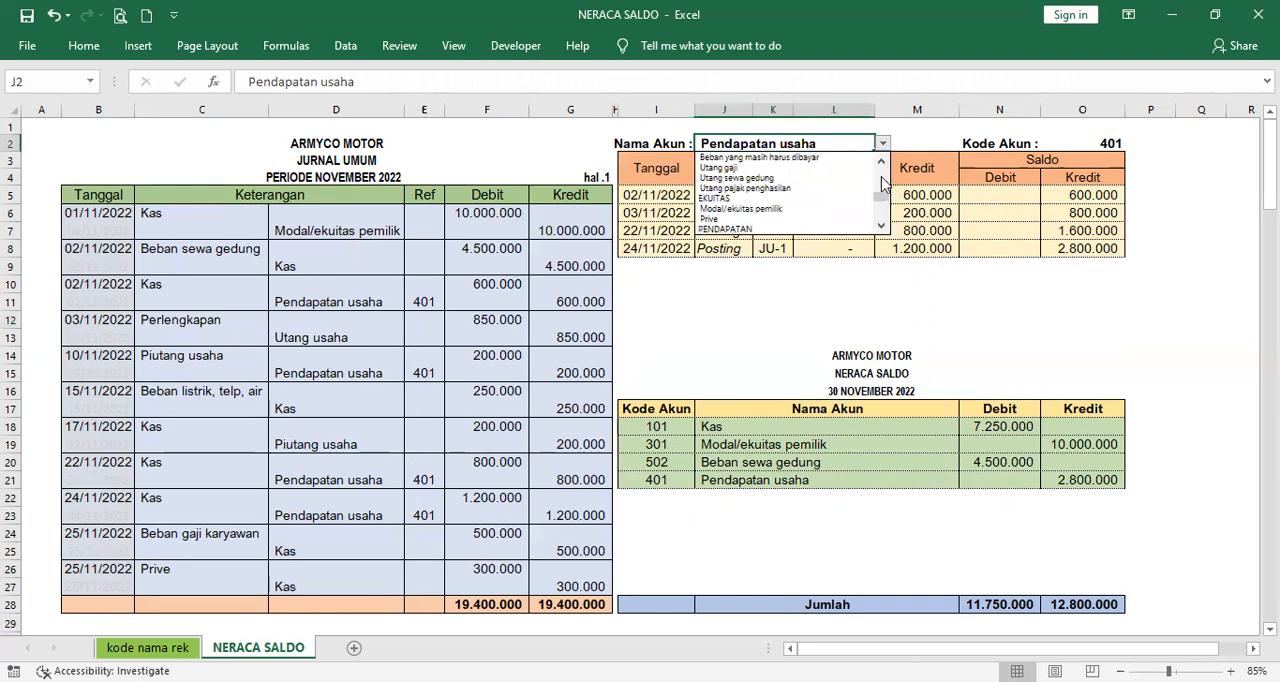
left_click(881, 180)
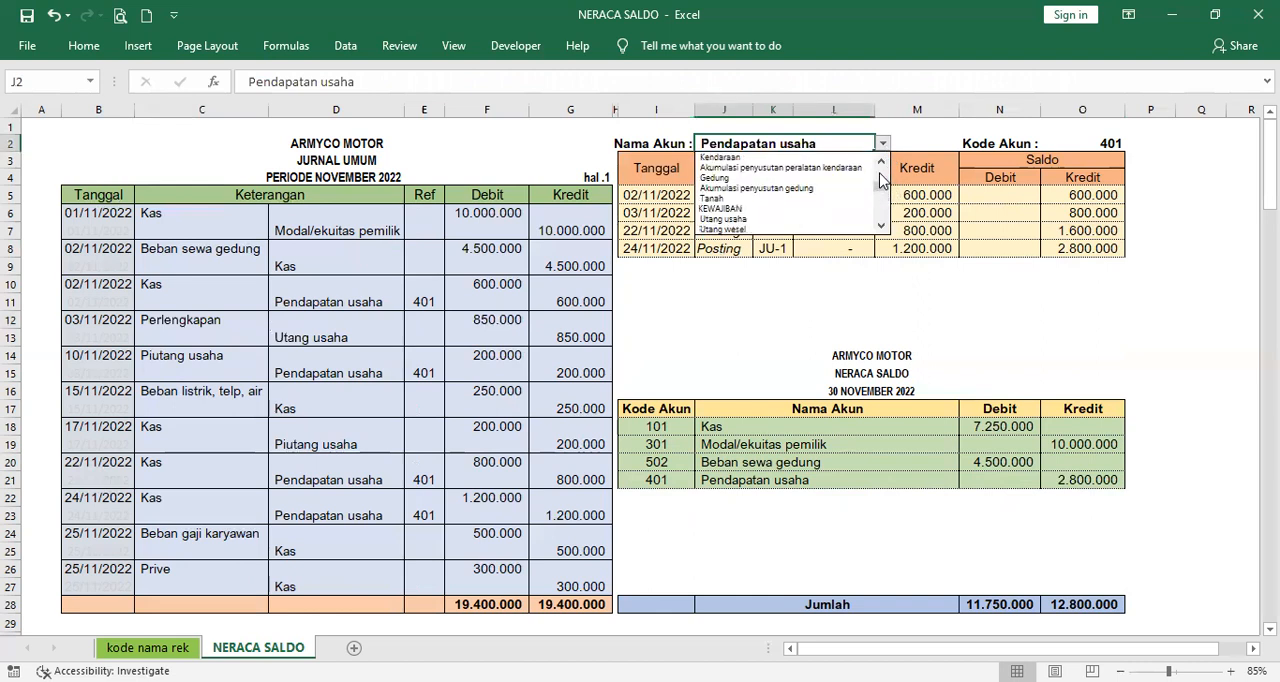
left_click(881, 180)
left_click(828, 177)
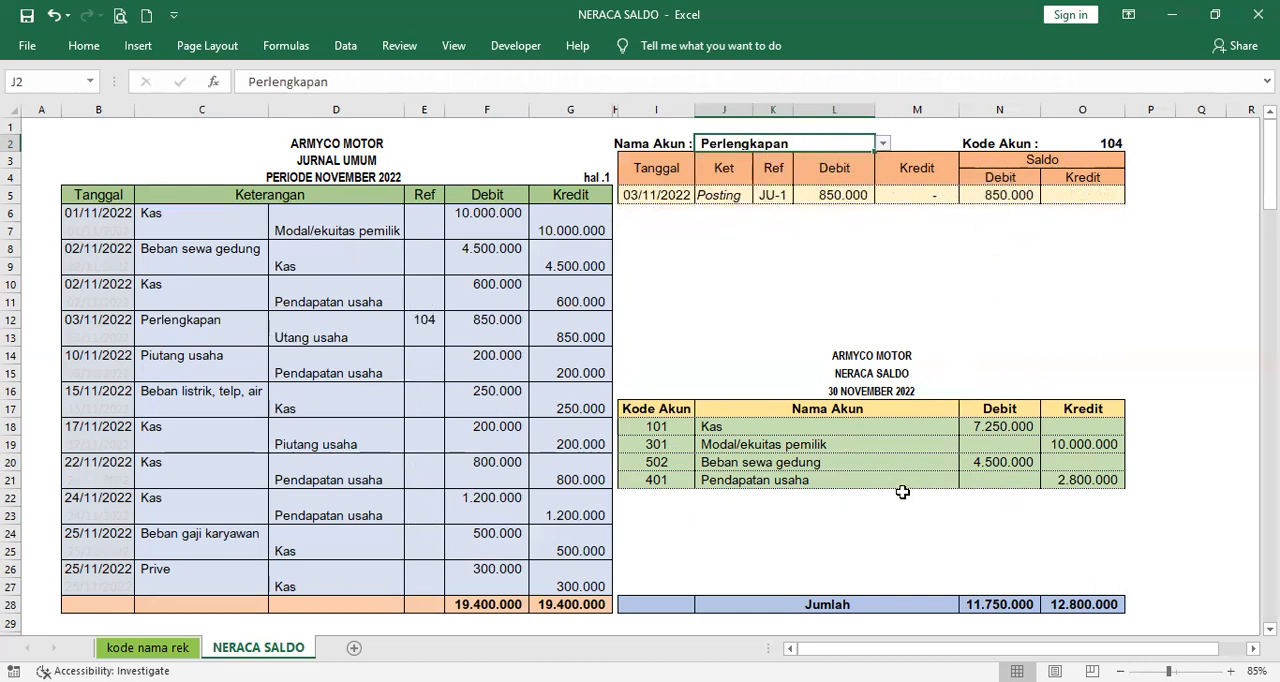
- Choose Perlengkapan as the trial balance account in J22
left_click(900, 432)
left_click(940, 499)
left_click(966, 499)
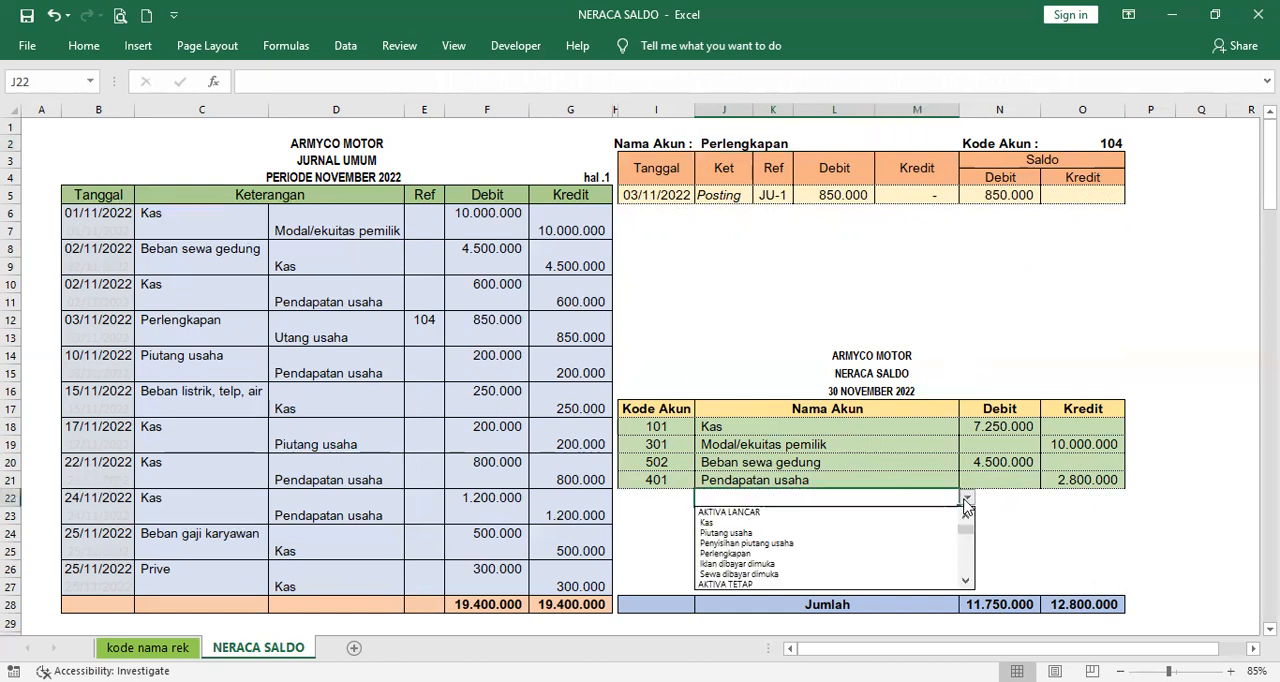
left_click(891, 553)
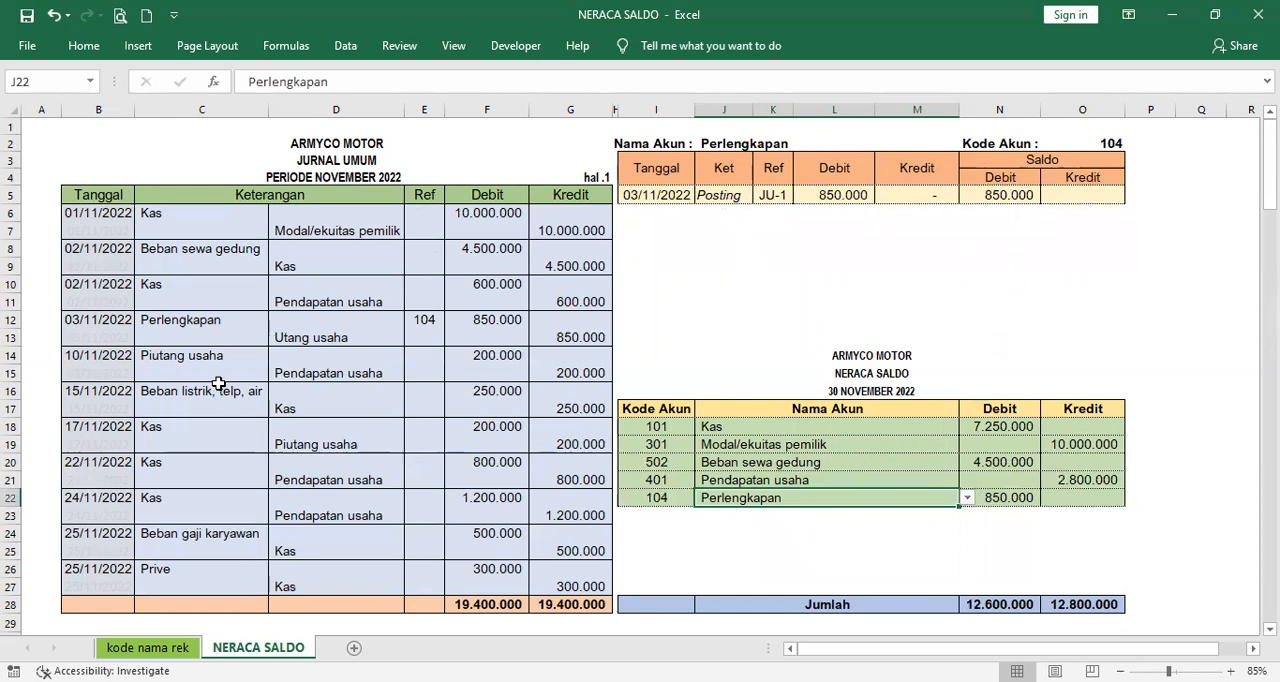
- Switch the ledger's account in J2 to Utang usaha, the credit account of the 03/11/2022 transaction
left_click(783, 143)
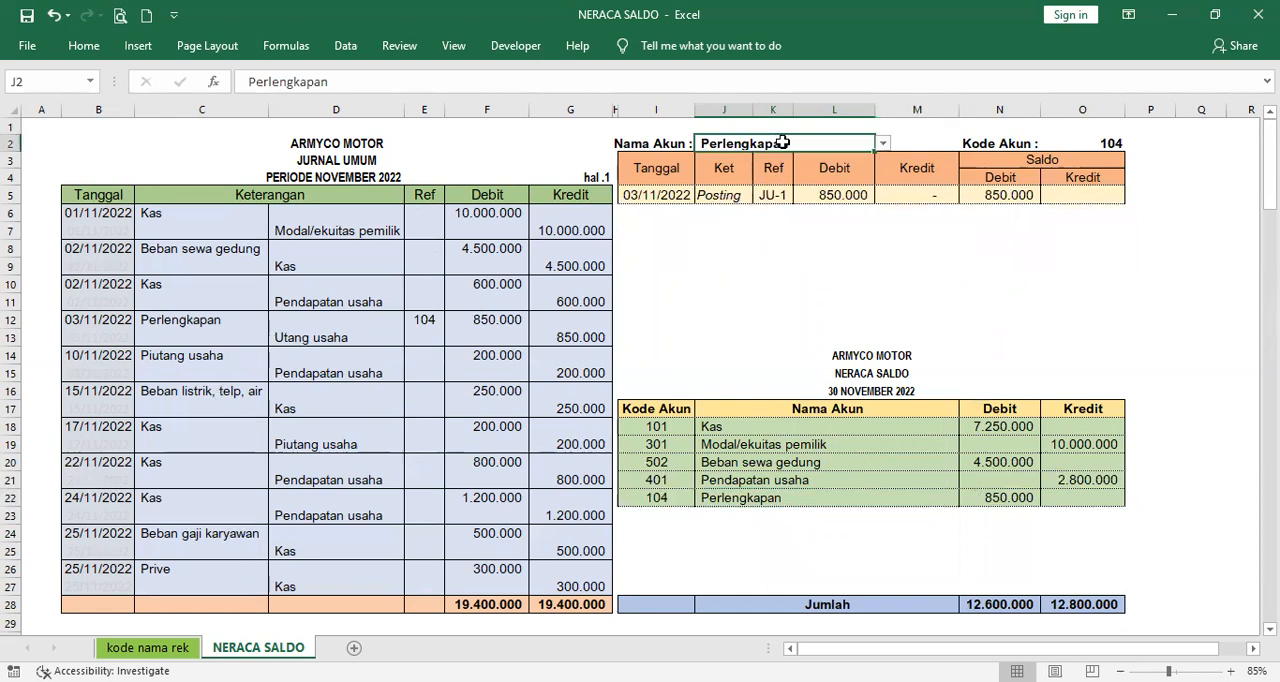
left_click(884, 143)
left_click(886, 205)
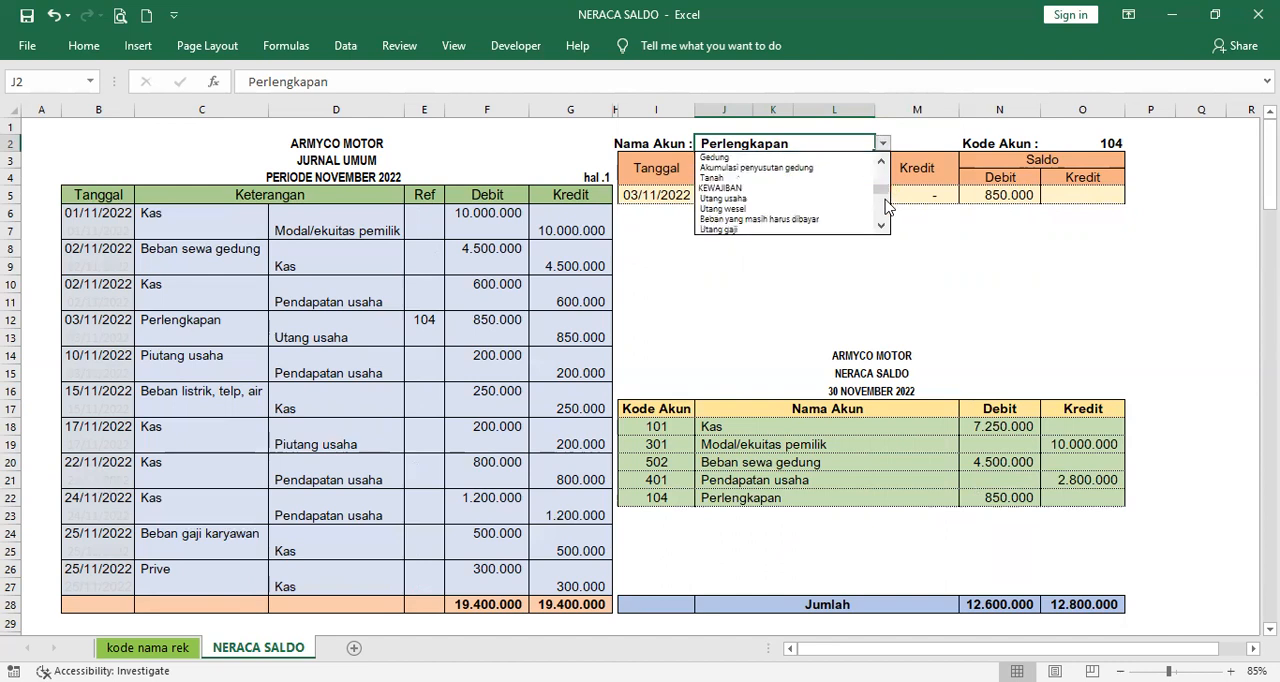
left_click(850, 198)
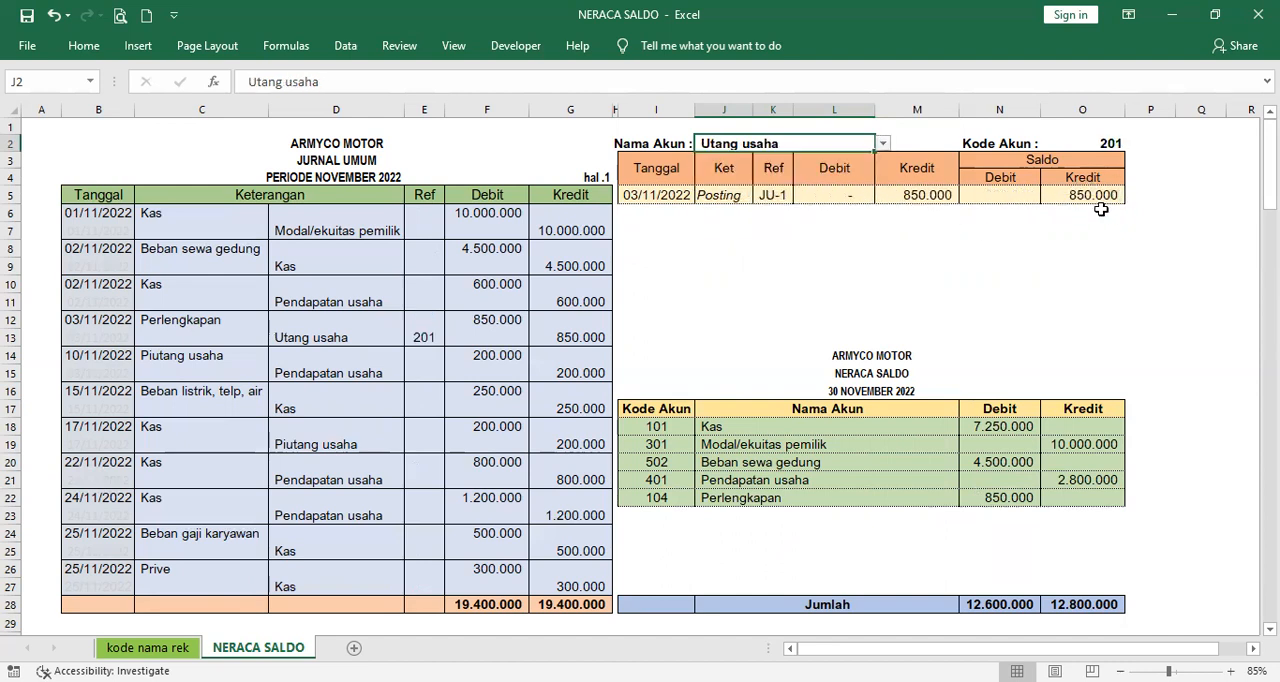
- Choose Utang usaha as the trial balance account in J23 and check its credit balance in O23
left_click(889, 516)
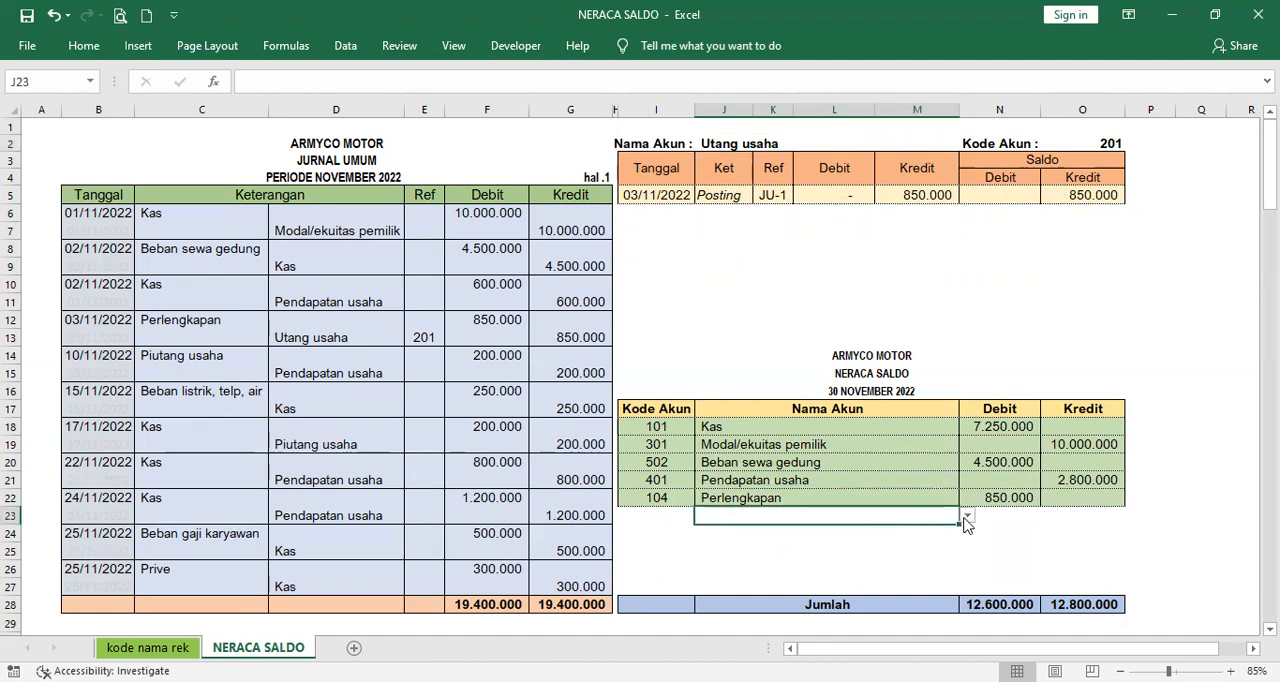
left_click(966, 517)
left_click(966, 582)
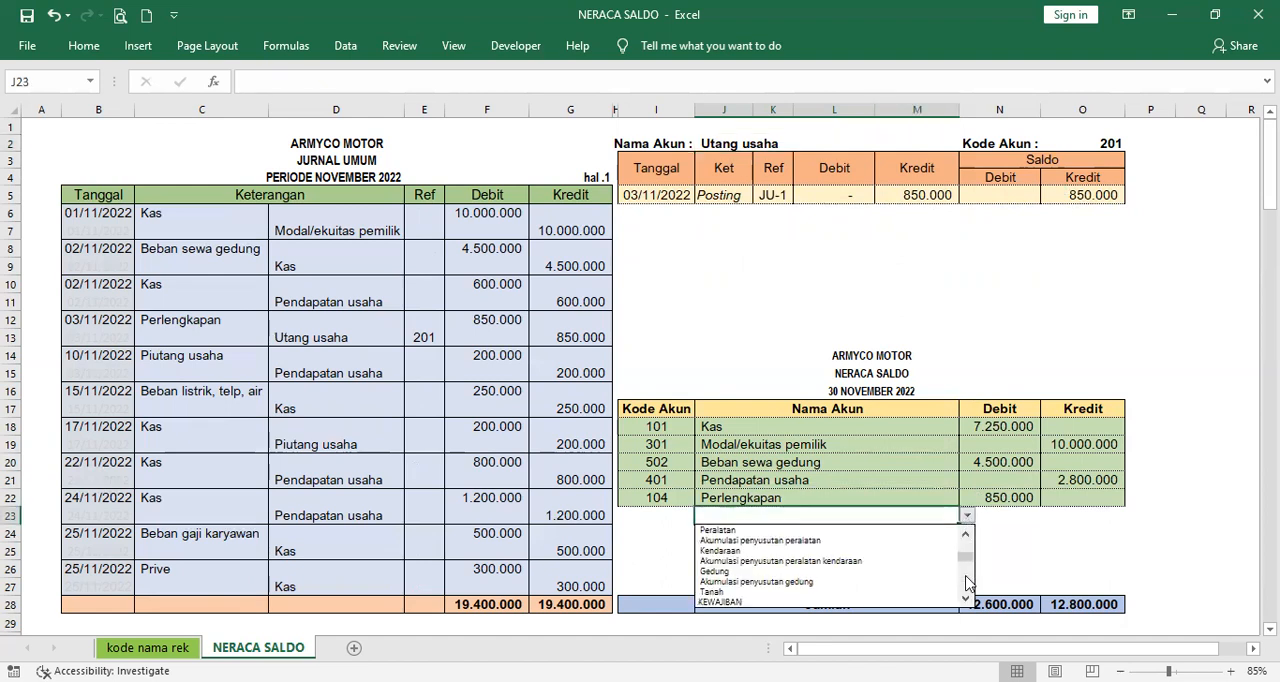
left_click(966, 582)
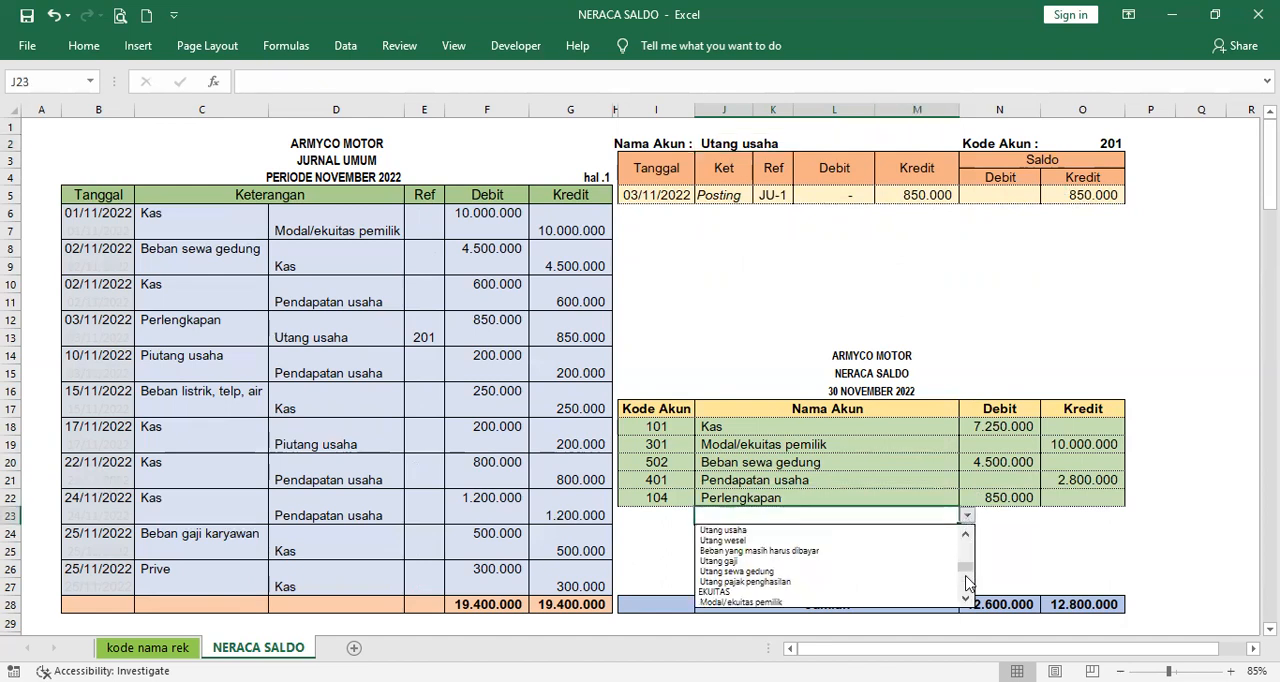
left_click(867, 531)
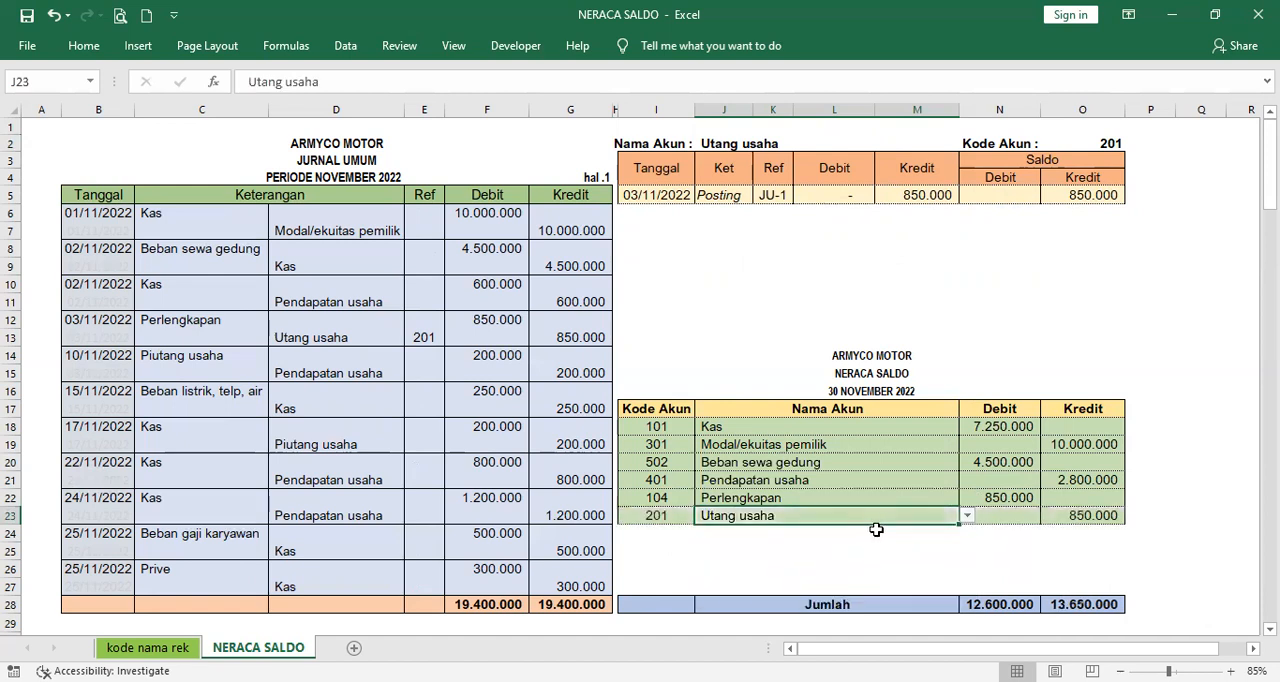
left_click(1078, 518)
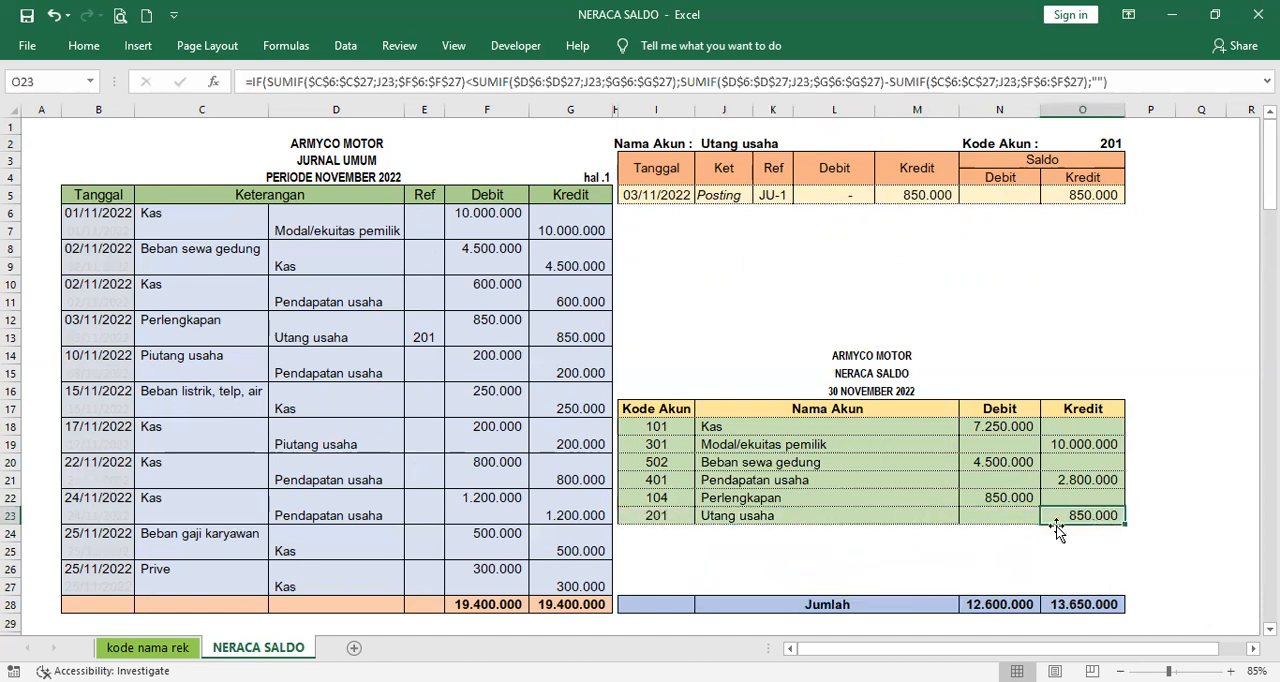
- Switch the ledger's account in J2 to Piutang usaha, the debit account of the journal's 10/11/2022 transaction
left_click(778, 530)
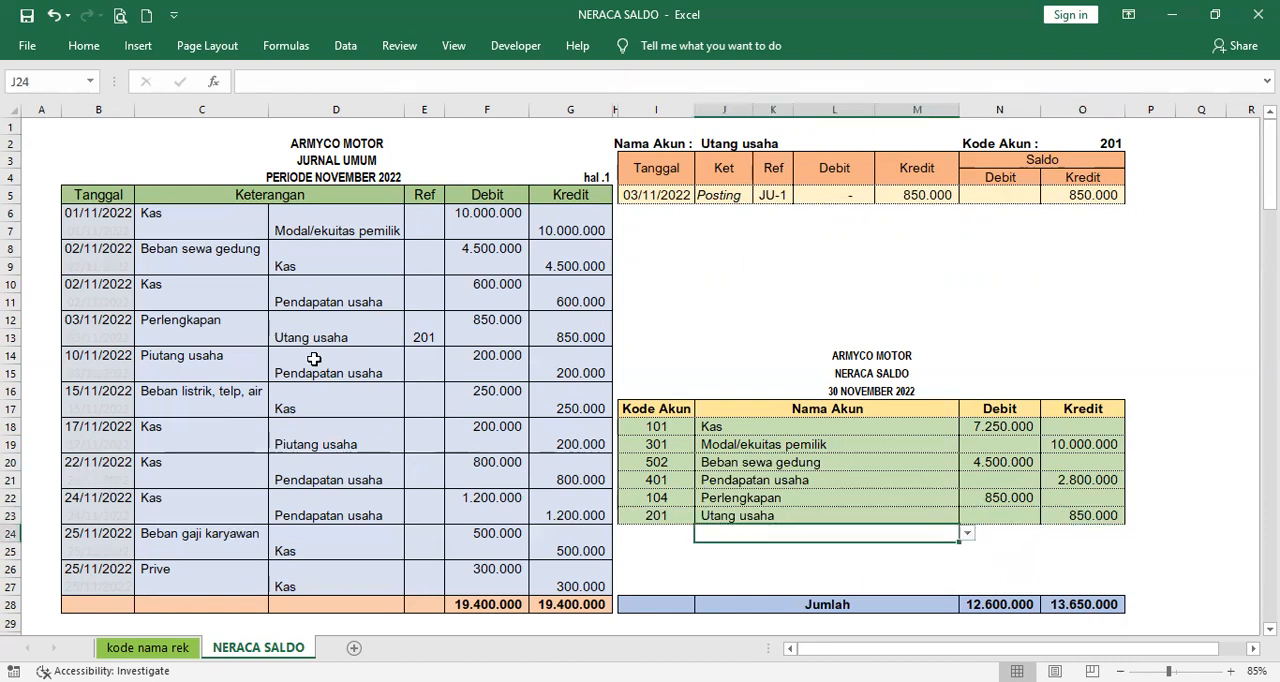
left_click(196, 358)
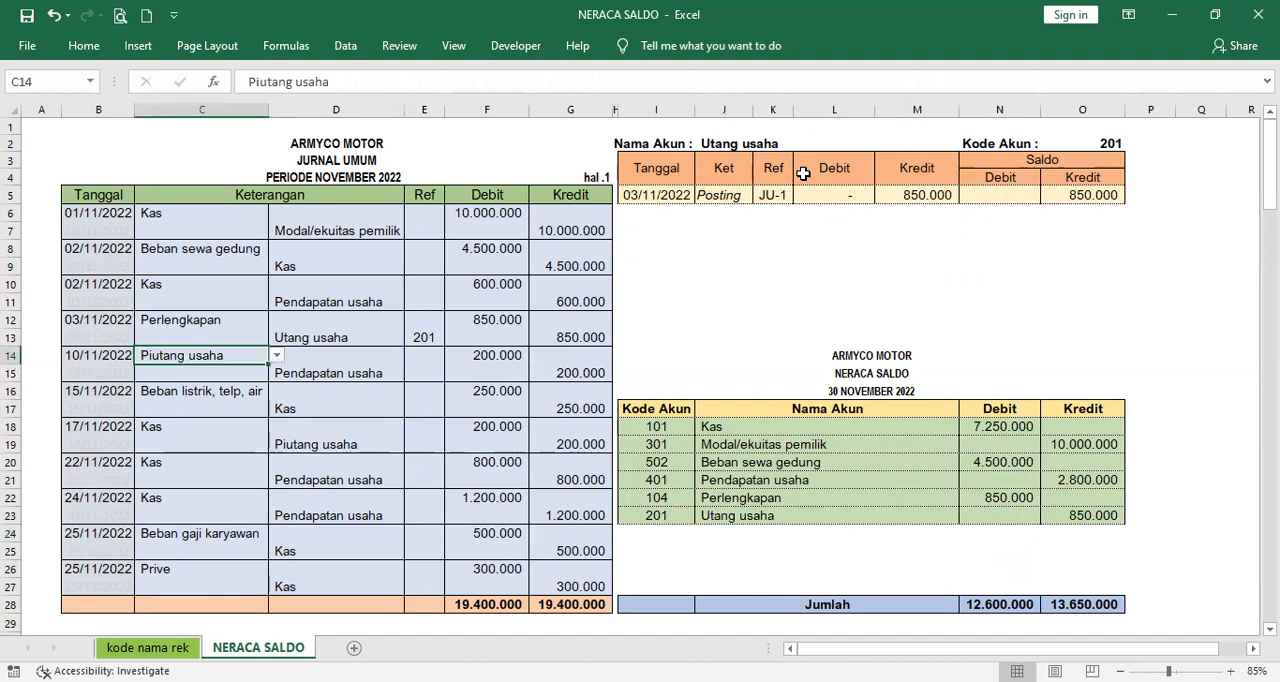
left_click(782, 142)
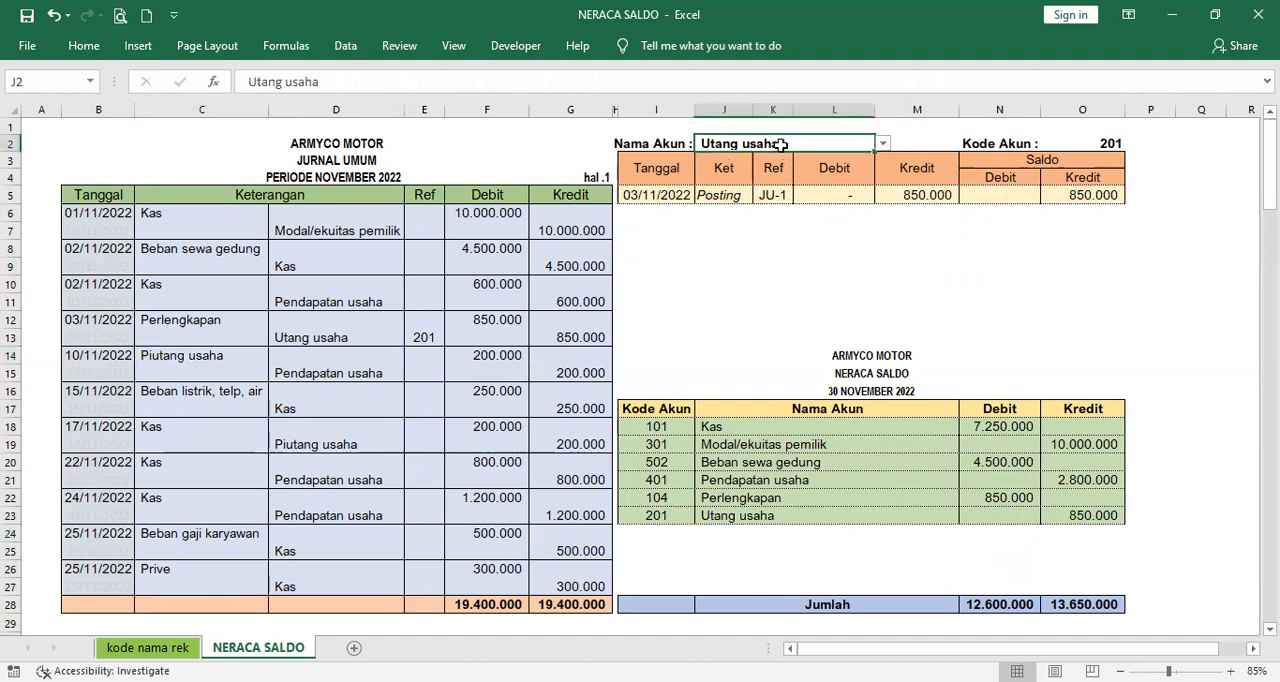
left_click(884, 145)
left_click_drag(882, 196, 882, 168)
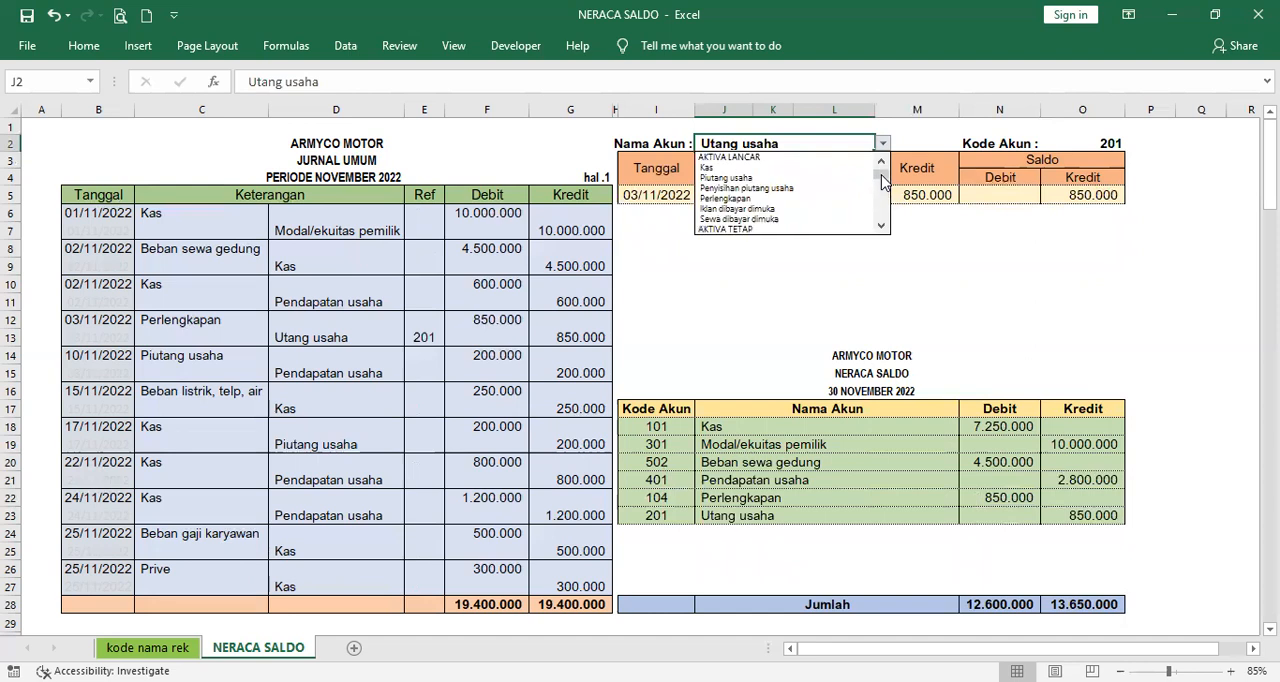
left_click(823, 178)
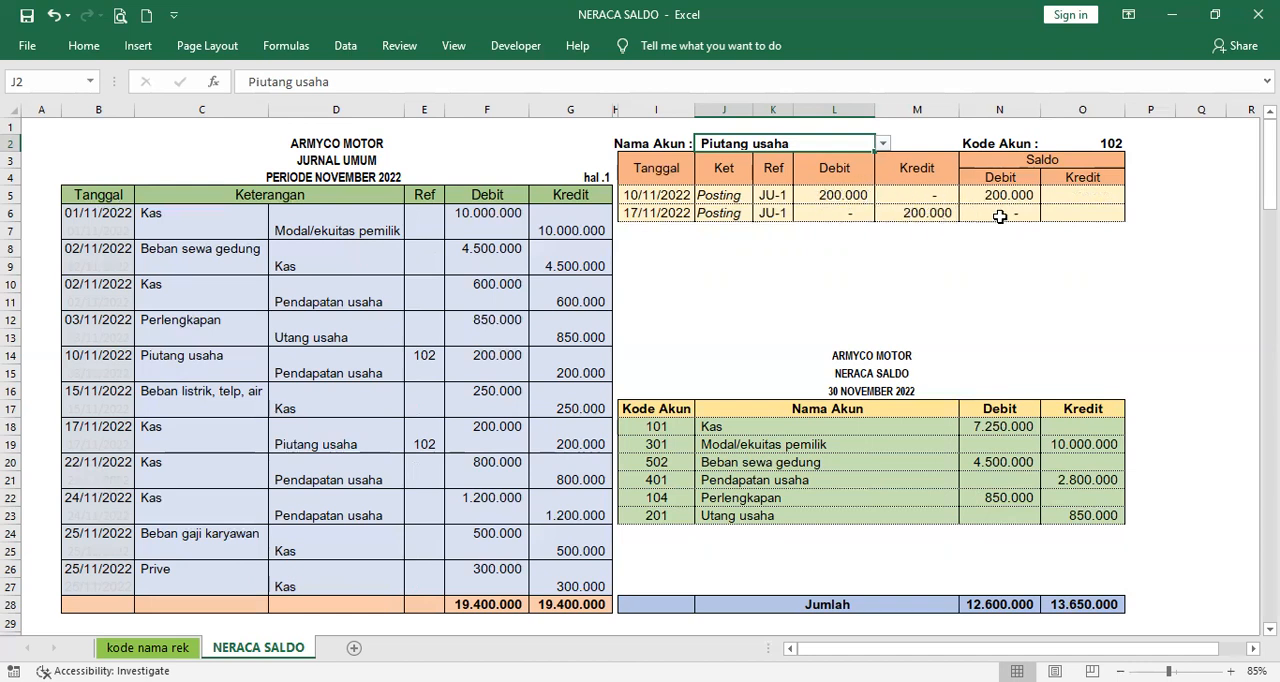
- Choose Piutang usaha as the trial balance account in J24 and check its debit and credit cells N24 and O24
left_click(895, 535)
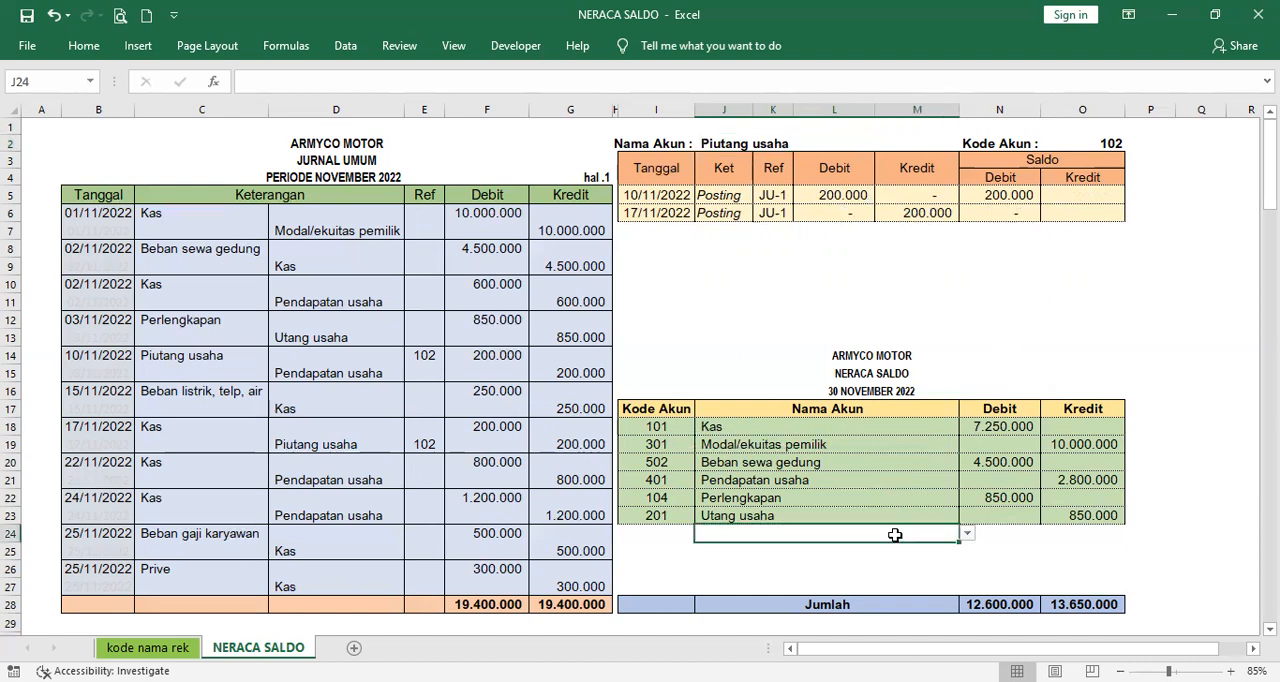
left_click(967, 534)
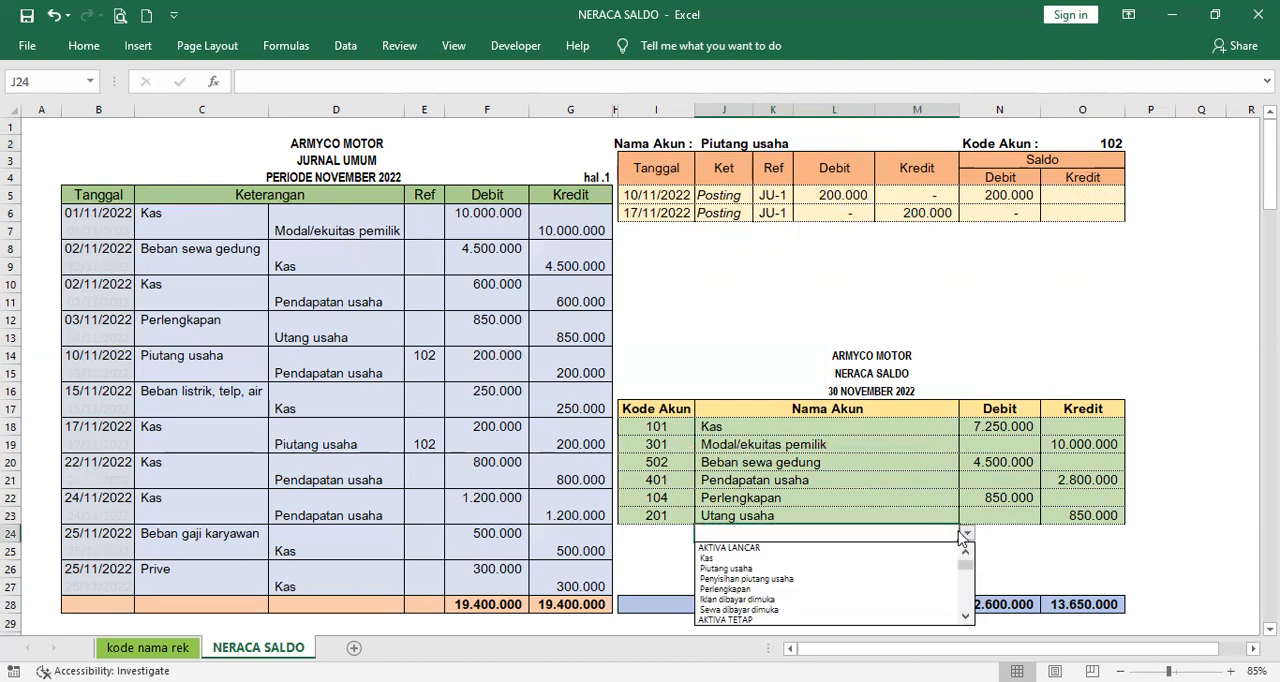
left_click(945, 565)
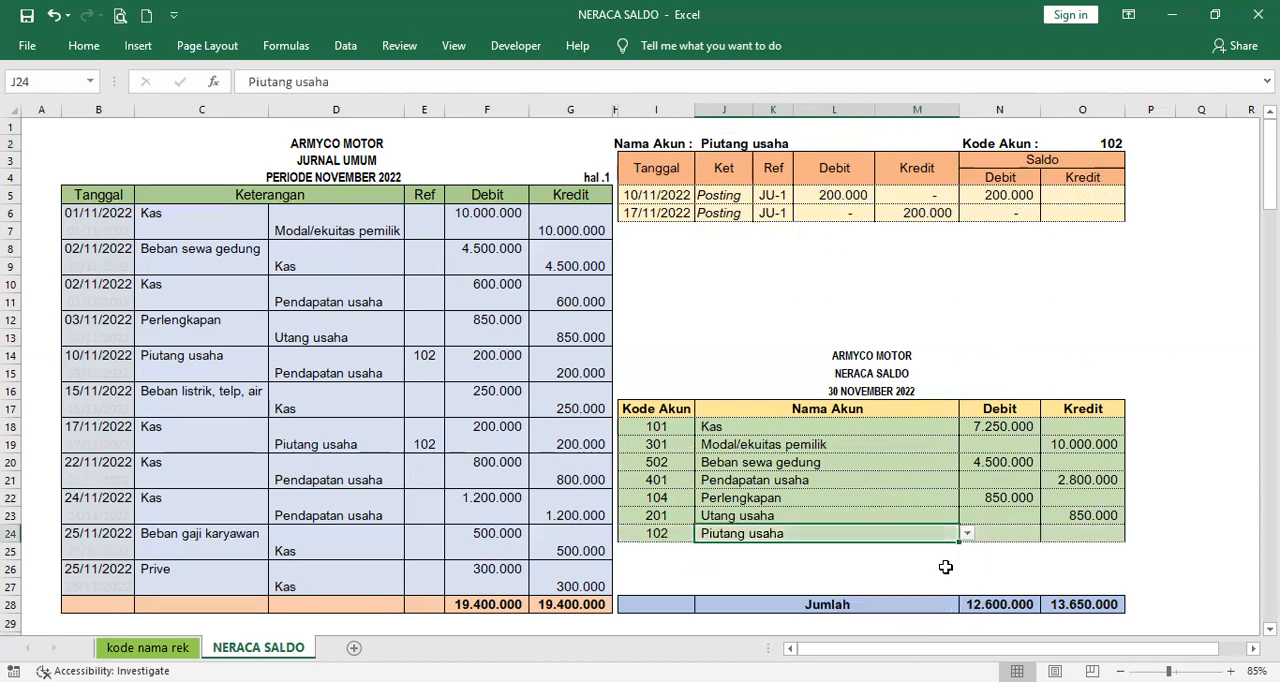
left_click(1026, 533)
left_click(1078, 536)
left_click(1012, 530)
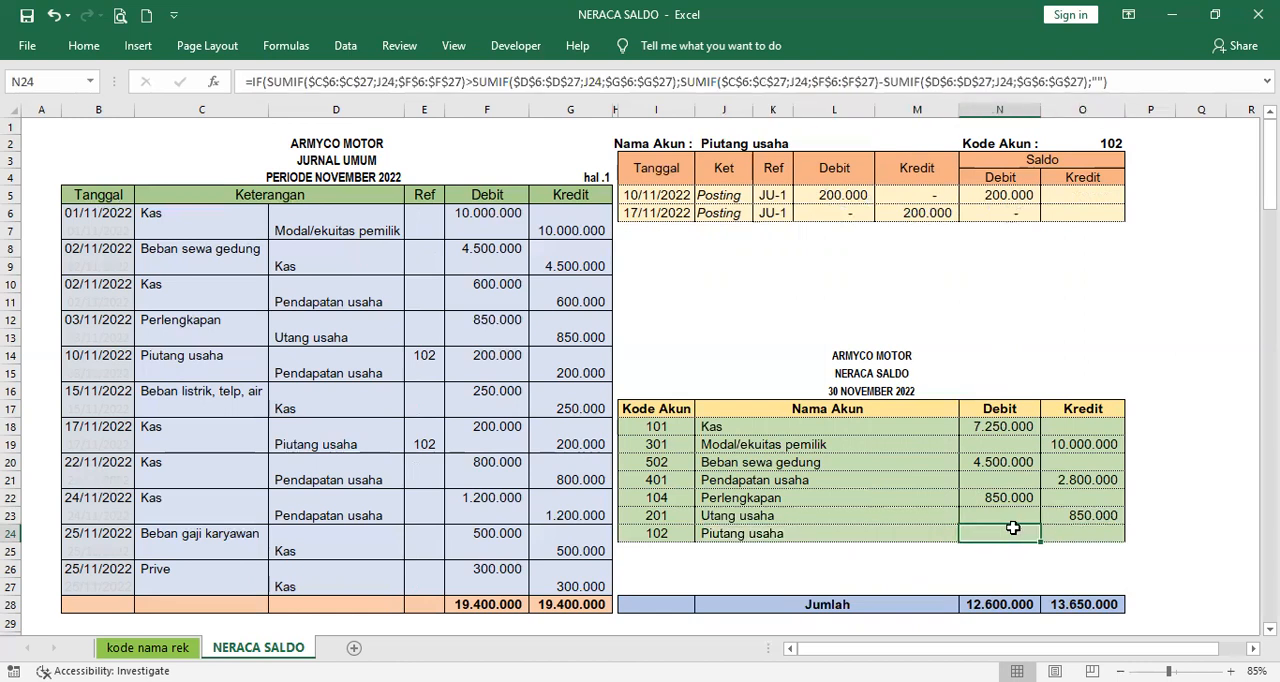
left_click(1080, 530)
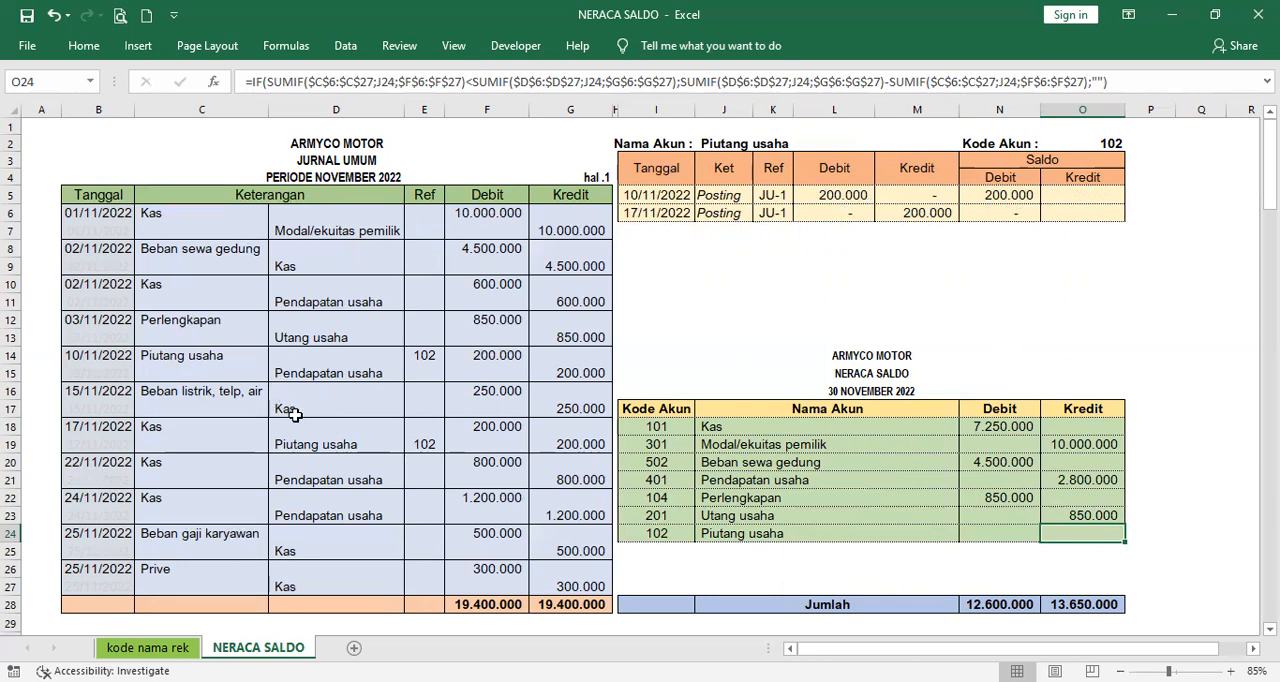
- Switch the ledger's account in J2 to Beban listrik, telp, air, the debit account of the 15/11/2022 transaction
left_click(224, 388)
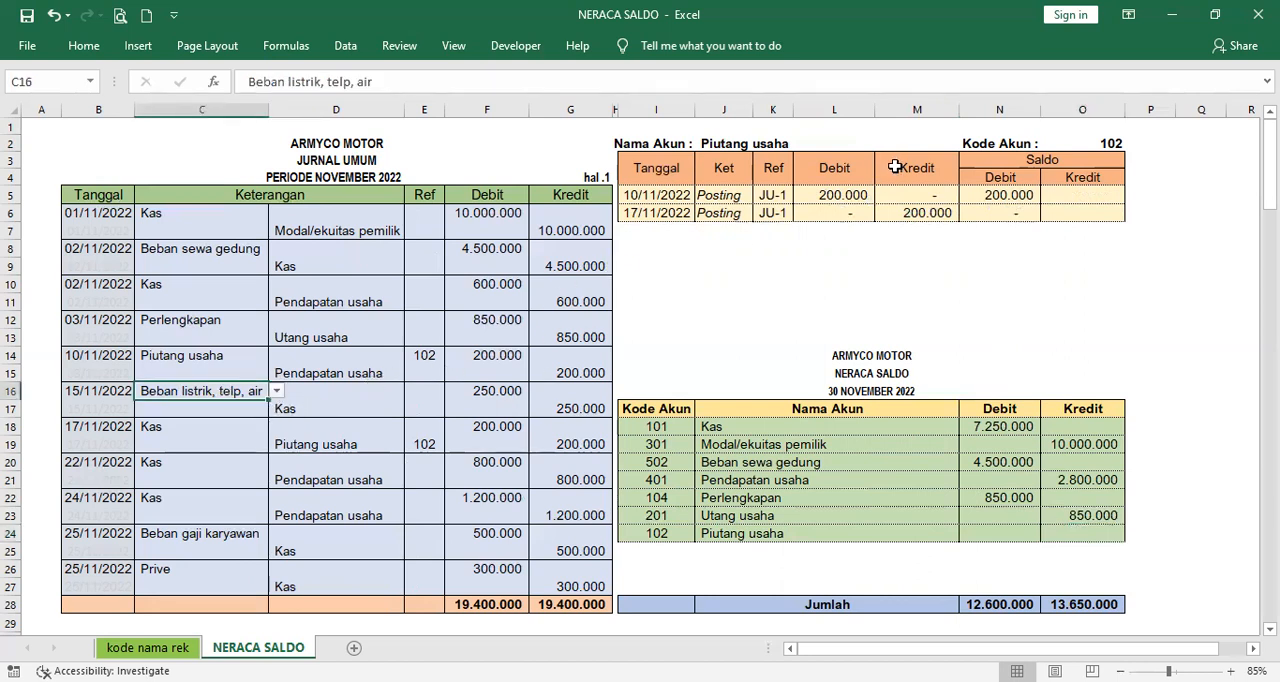
left_click(830, 142)
left_click(883, 144)
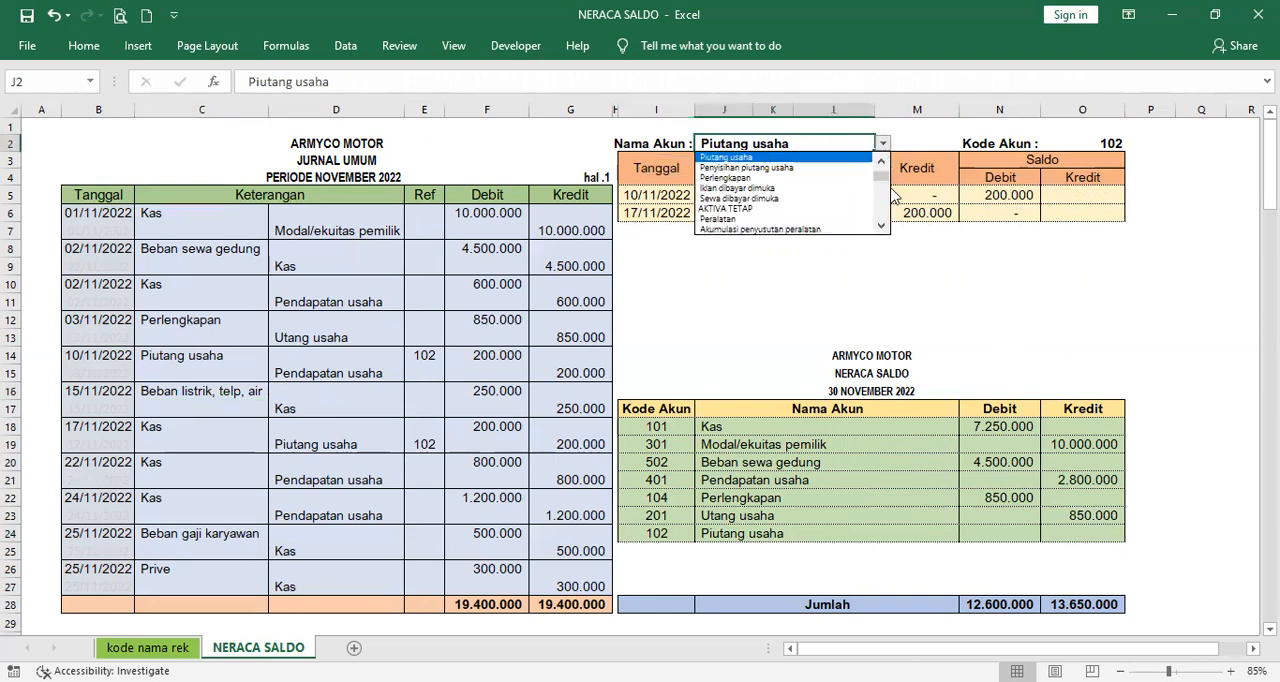
scroll(886, 205, "down", 6)
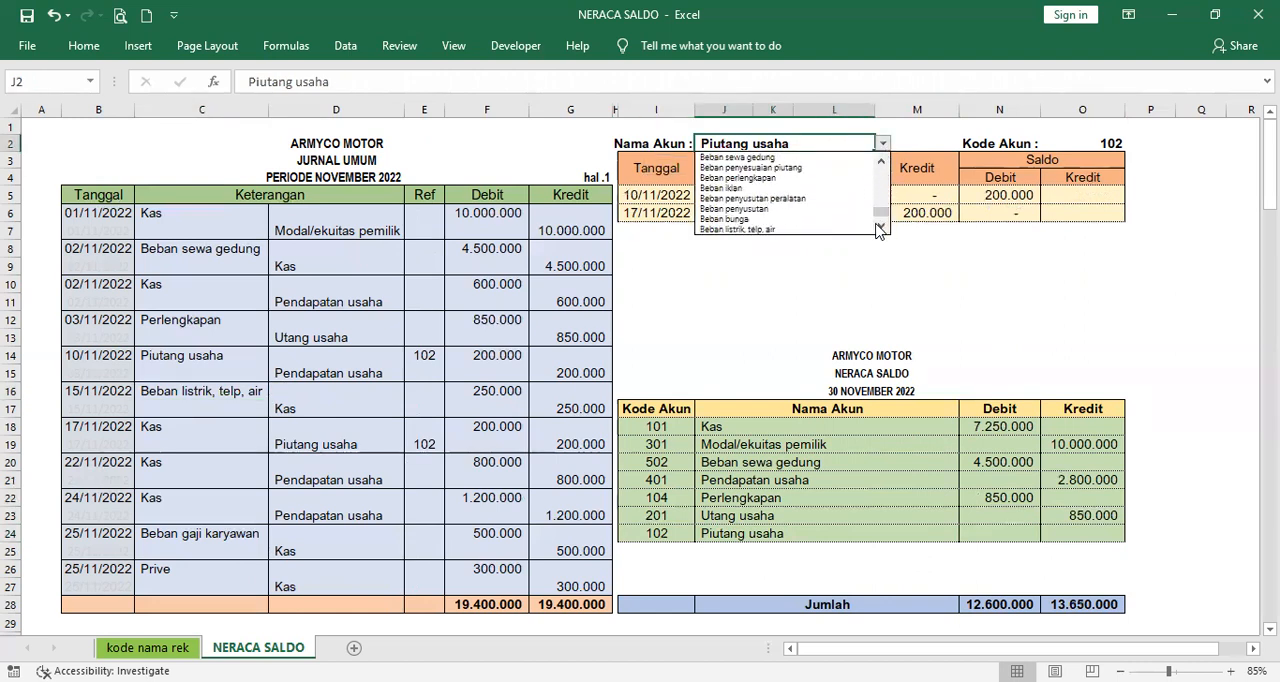
left_click(845, 230)
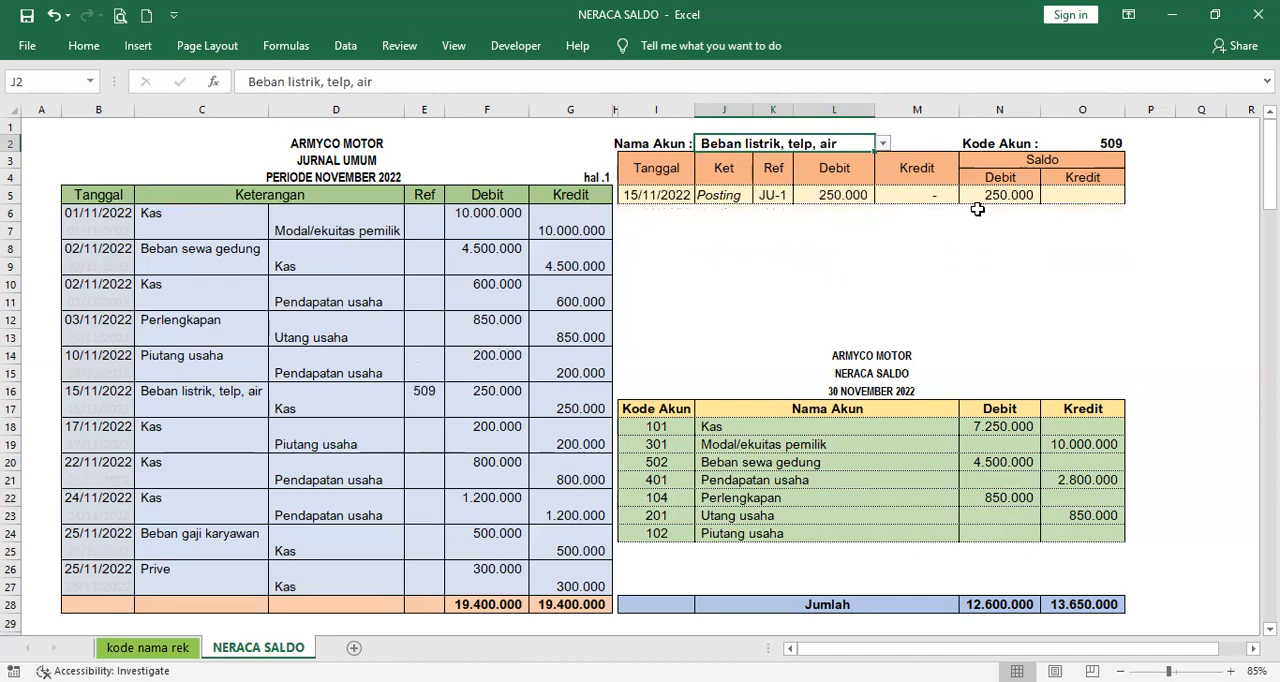
- Choose Beban listrik, telp, air as the trial balance account in J25
left_click(927, 550)
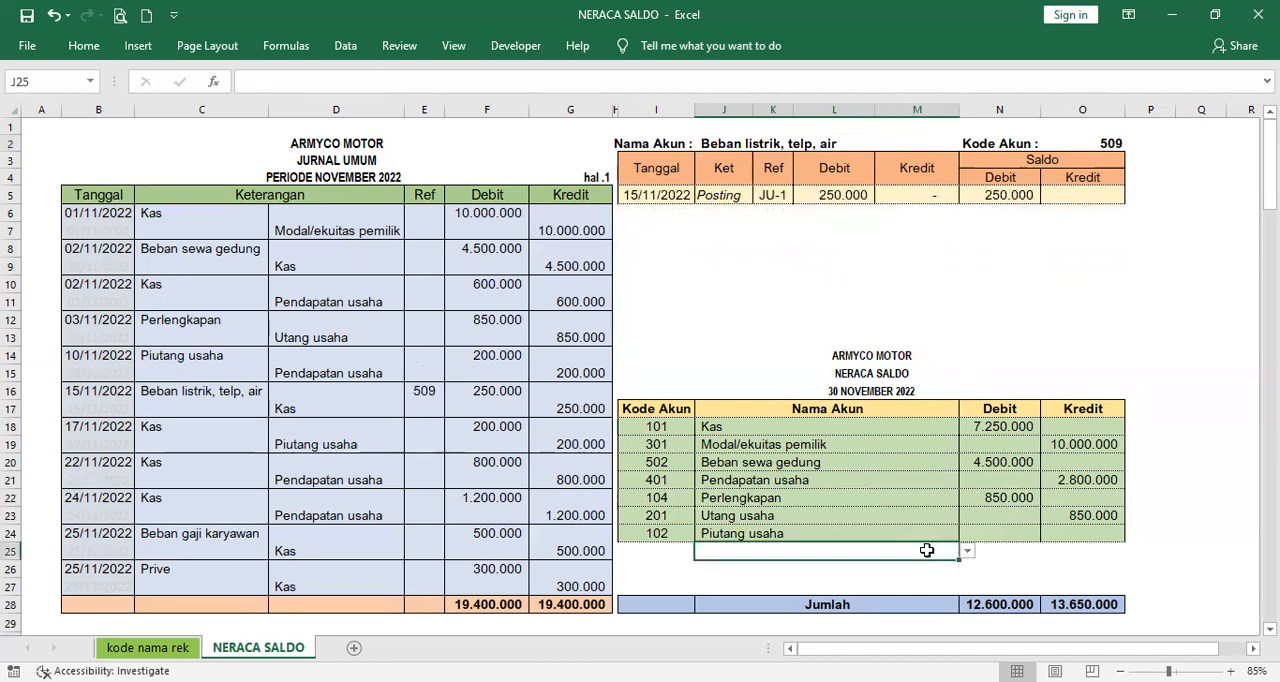
left_click(962, 553)
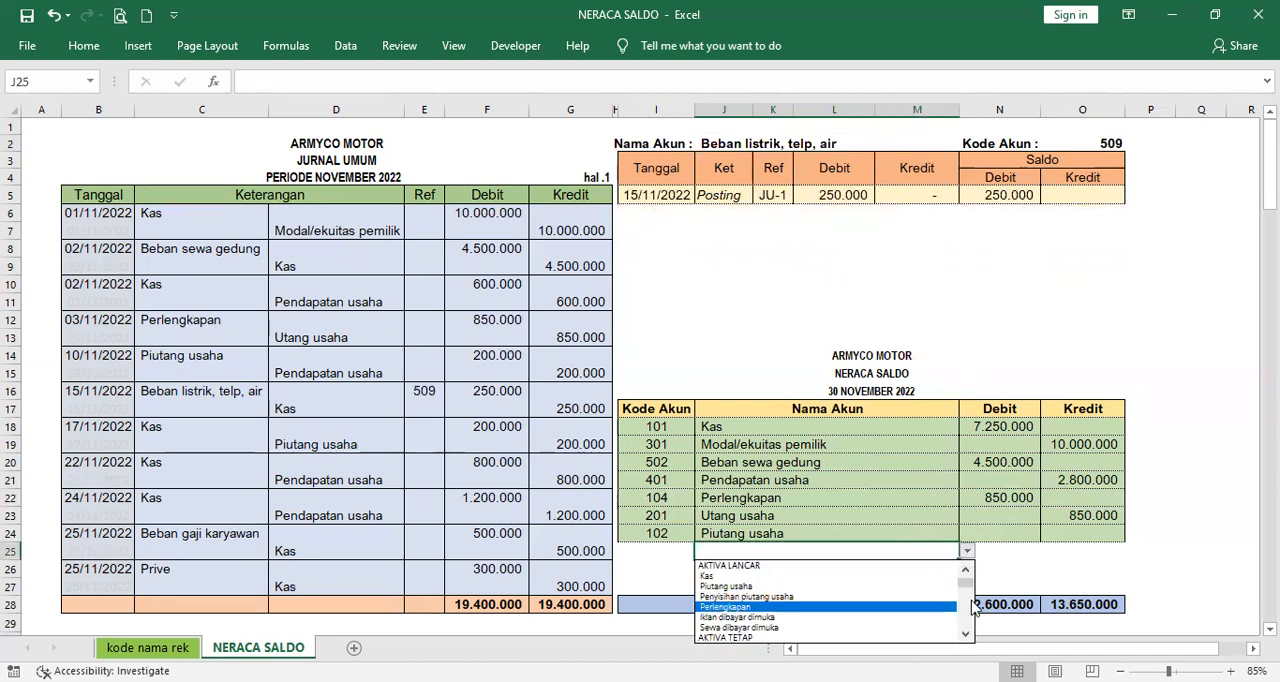
left_click_drag(971, 587, 971, 627)
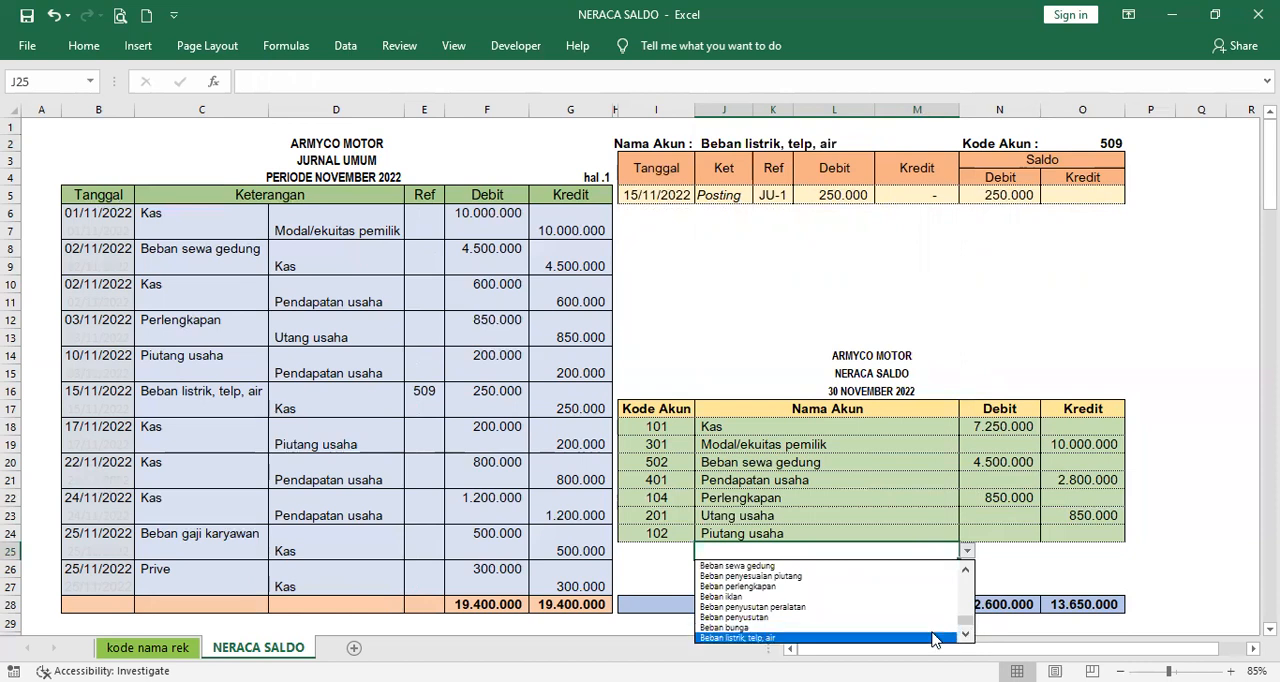
left_click(740, 637)
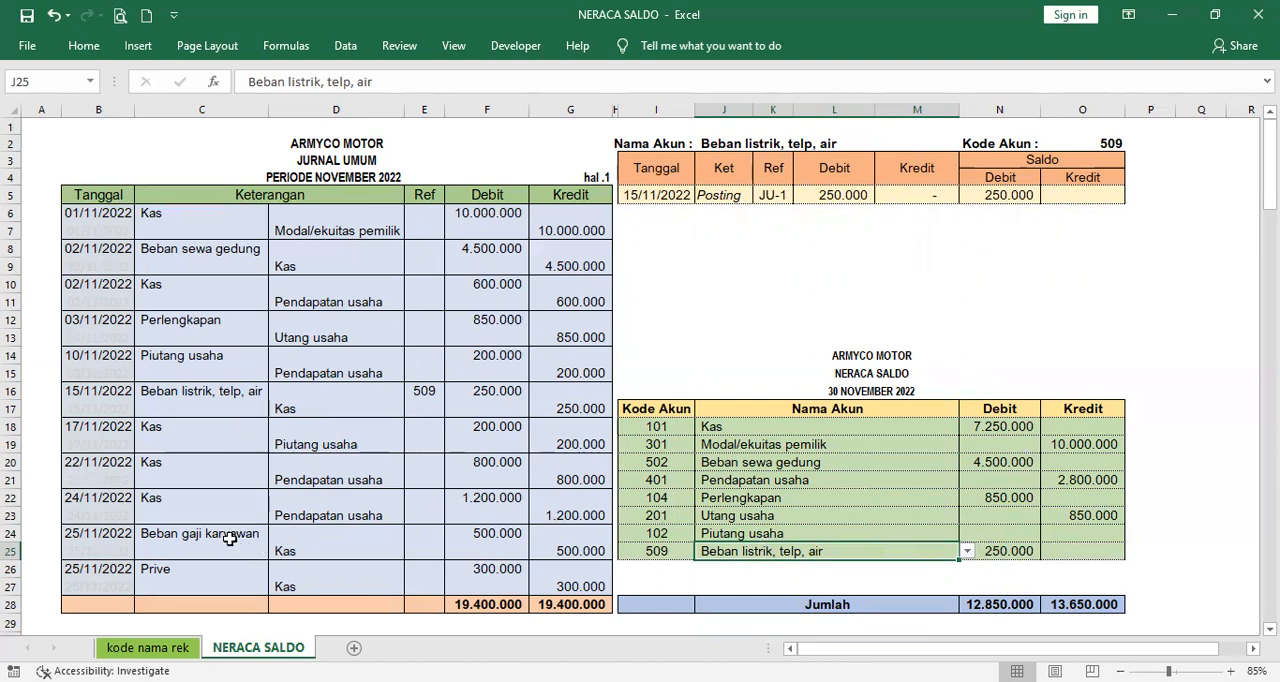
- Switch the ledger's account in J2 to Beban gaji karyawan, a debit account of the 25/11/2022 transactions
left_click(777, 143)
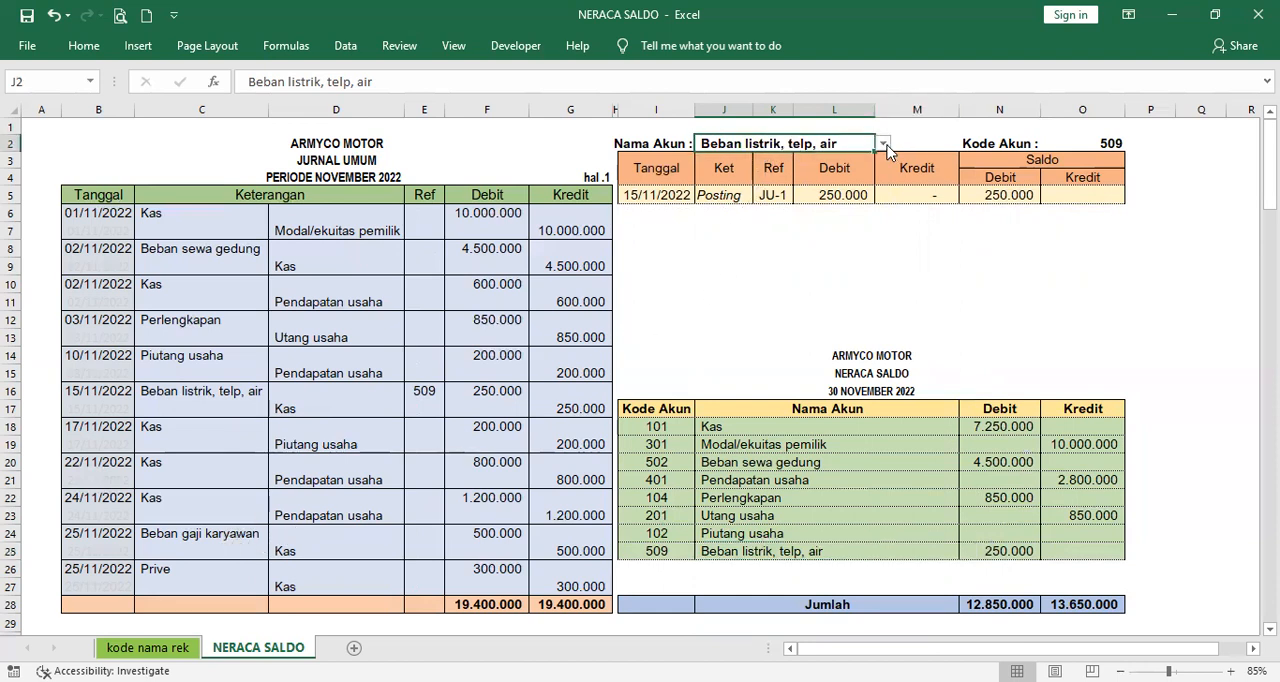
left_click(883, 145)
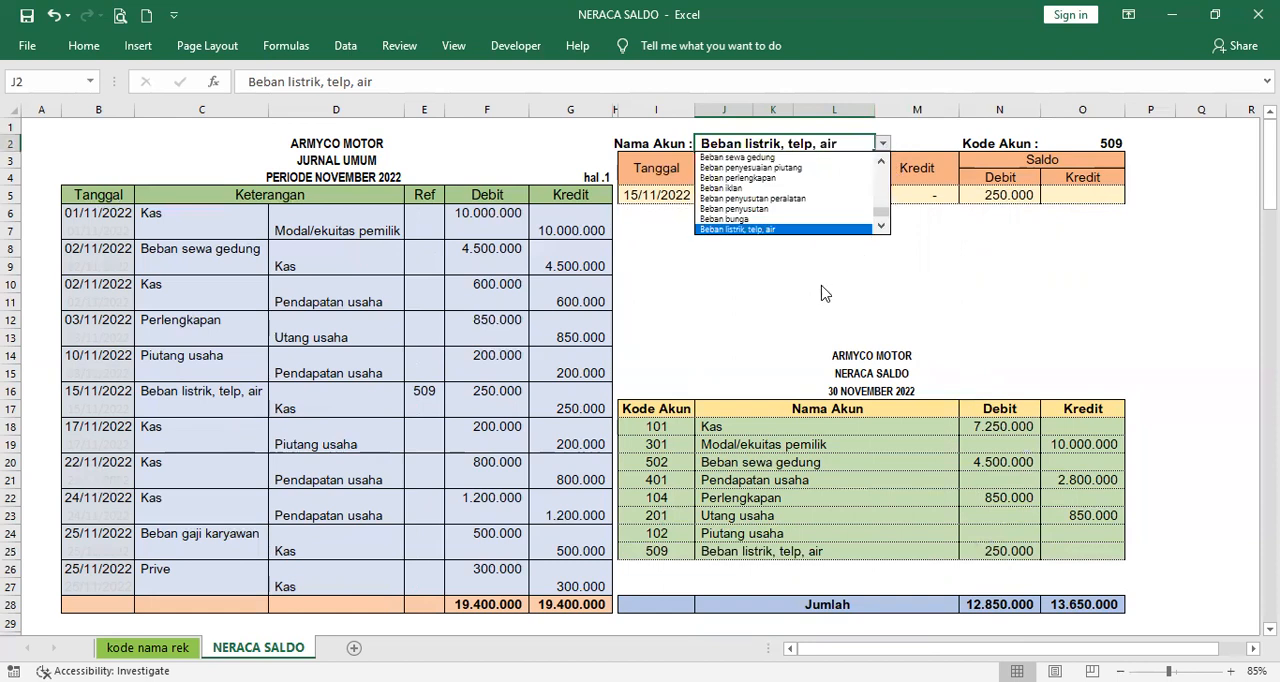
left_click(879, 162)
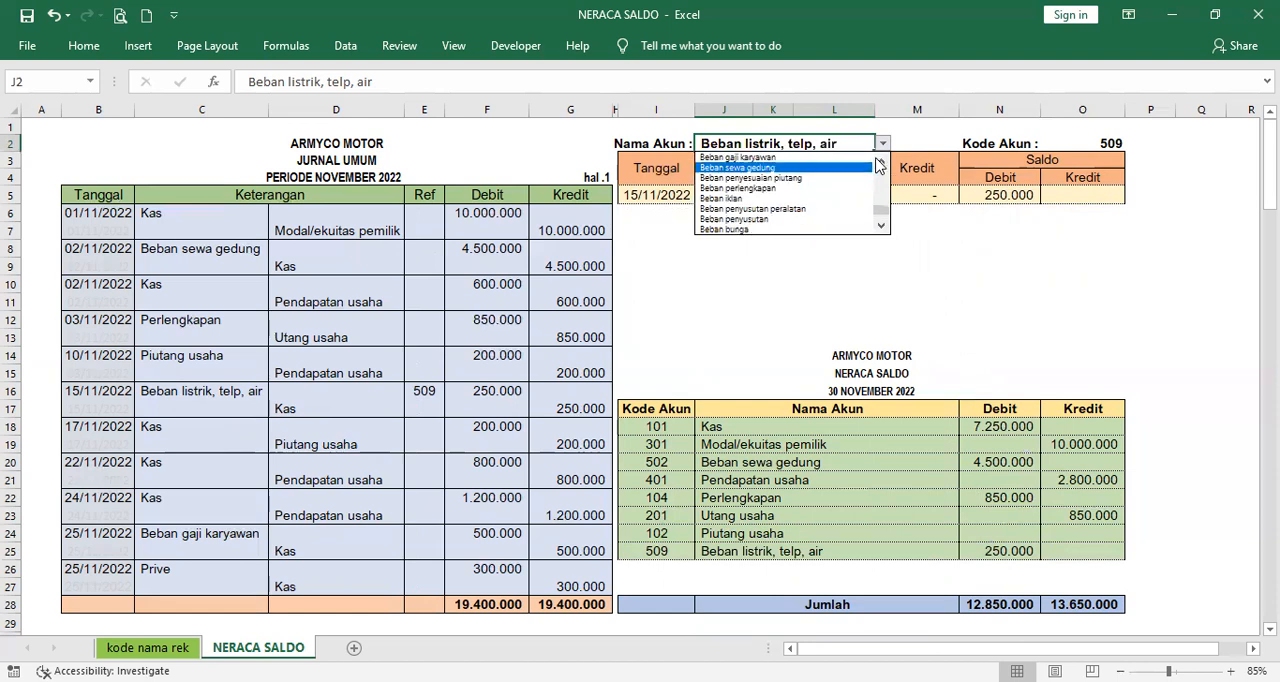
left_click(840, 157)
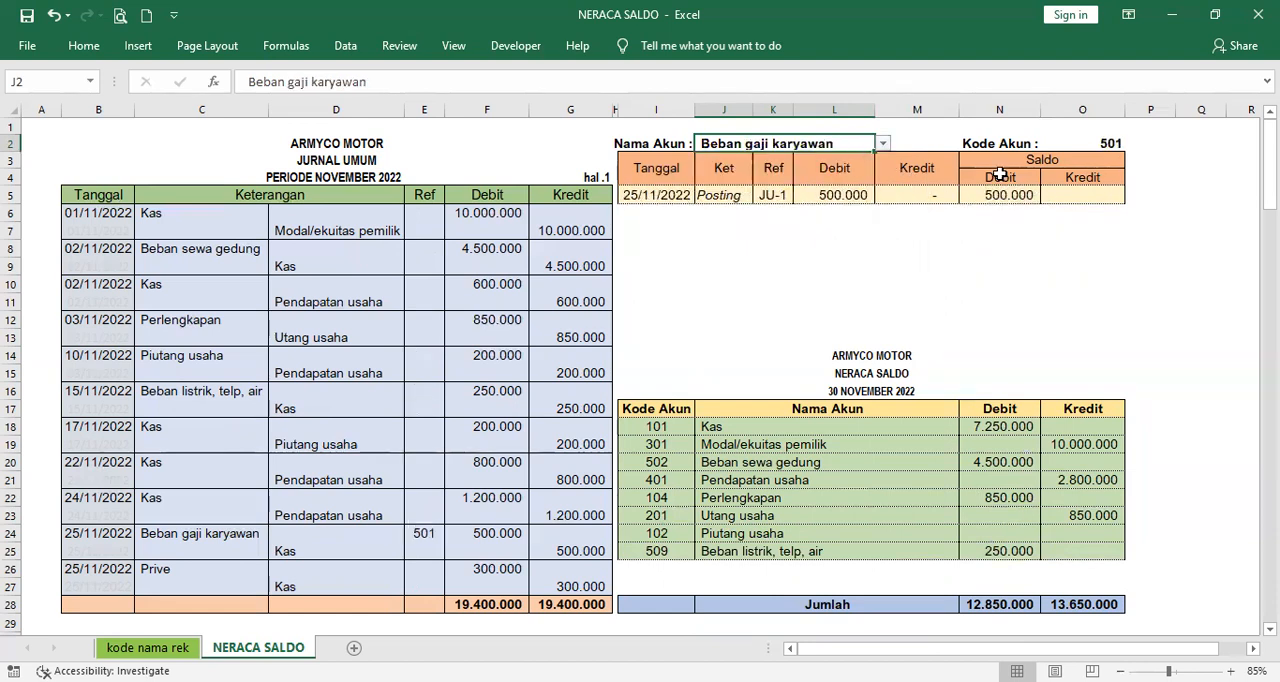
- Choose Beban gaji karyawan as the trial balance account in J26
left_click(812, 568)
left_click(966, 568)
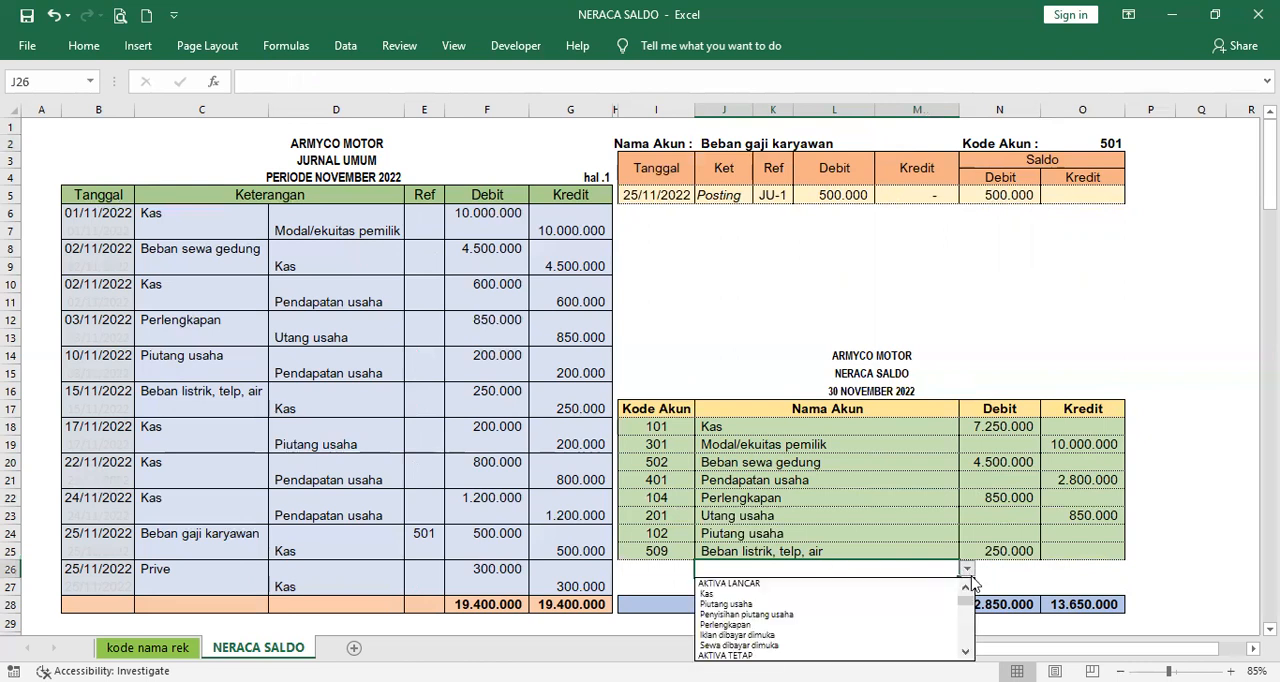
left_click(967, 640)
left_click(967, 640)
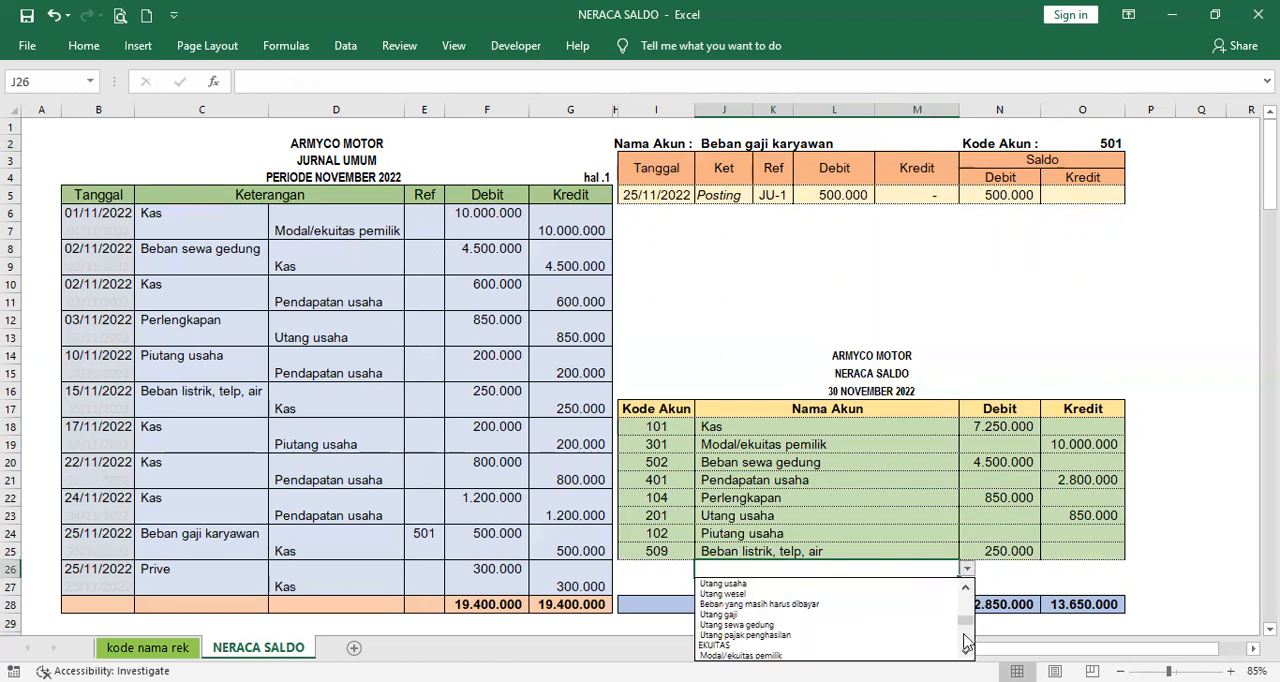
left_click(967, 640)
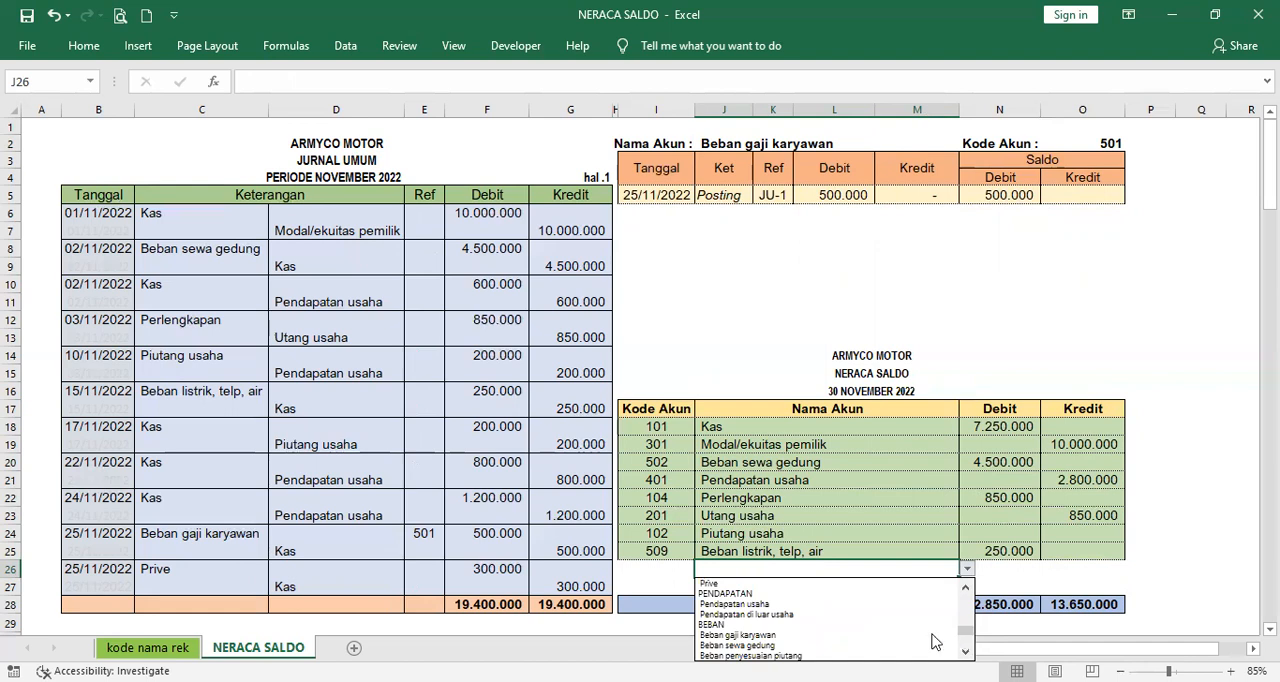
left_click(820, 635)
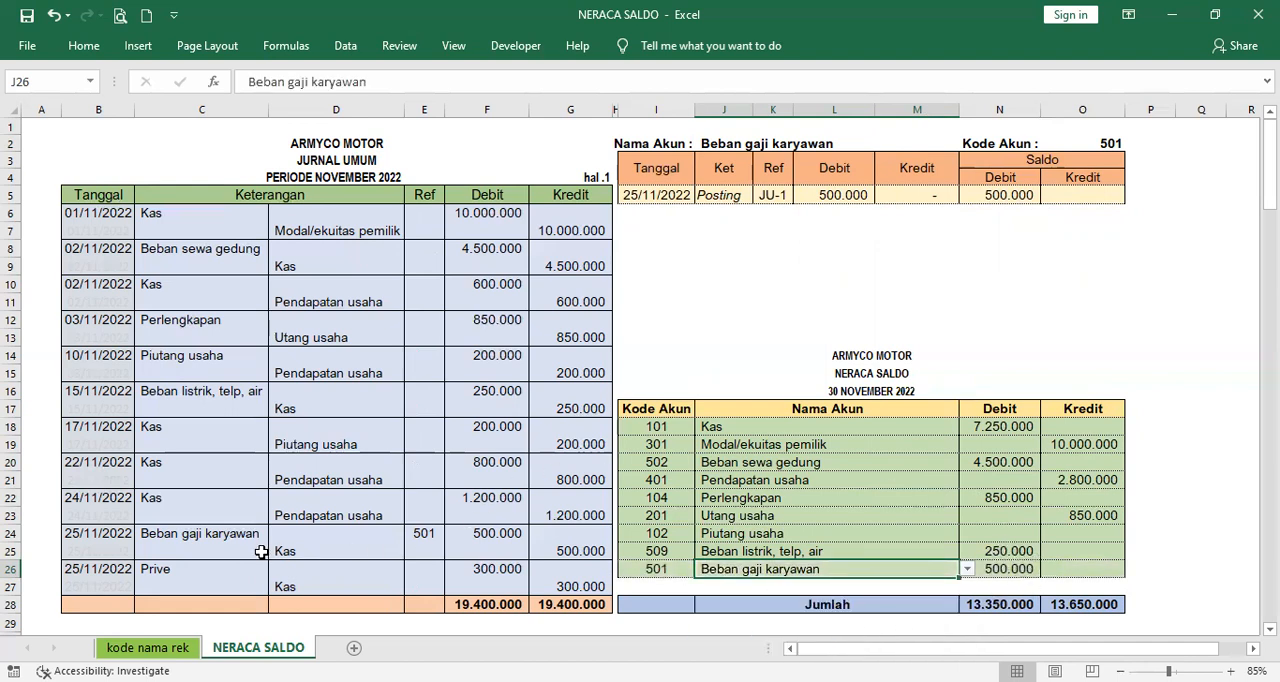
- Switch the ledger's account in J2 to Prive, the debit account of the journal's last transaction in row 26
left_click(190, 568)
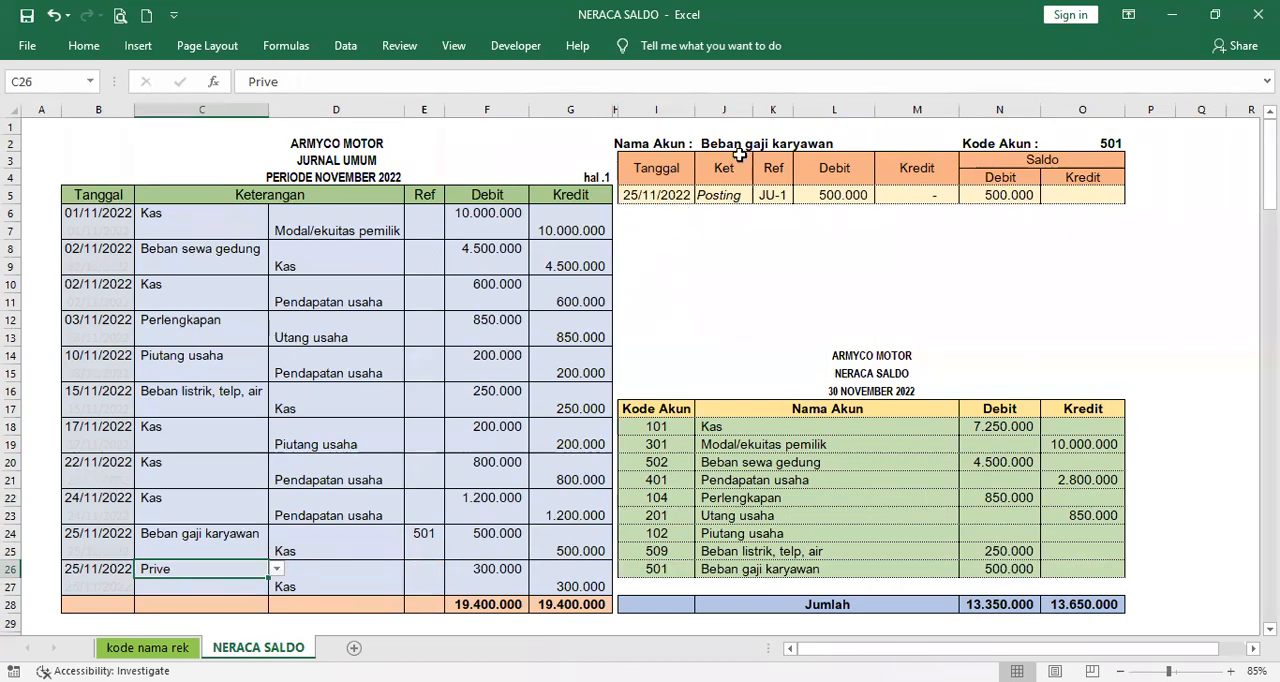
left_click(746, 147)
left_click(883, 143)
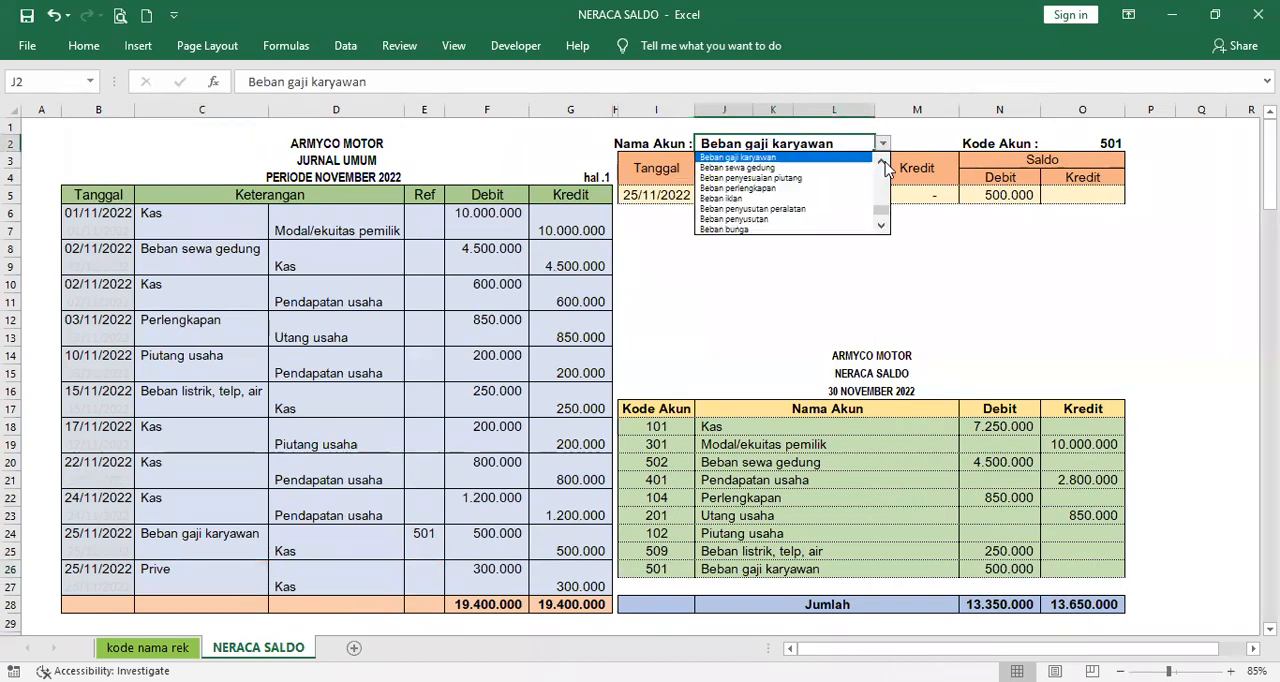
scroll(883, 200, "up", 3)
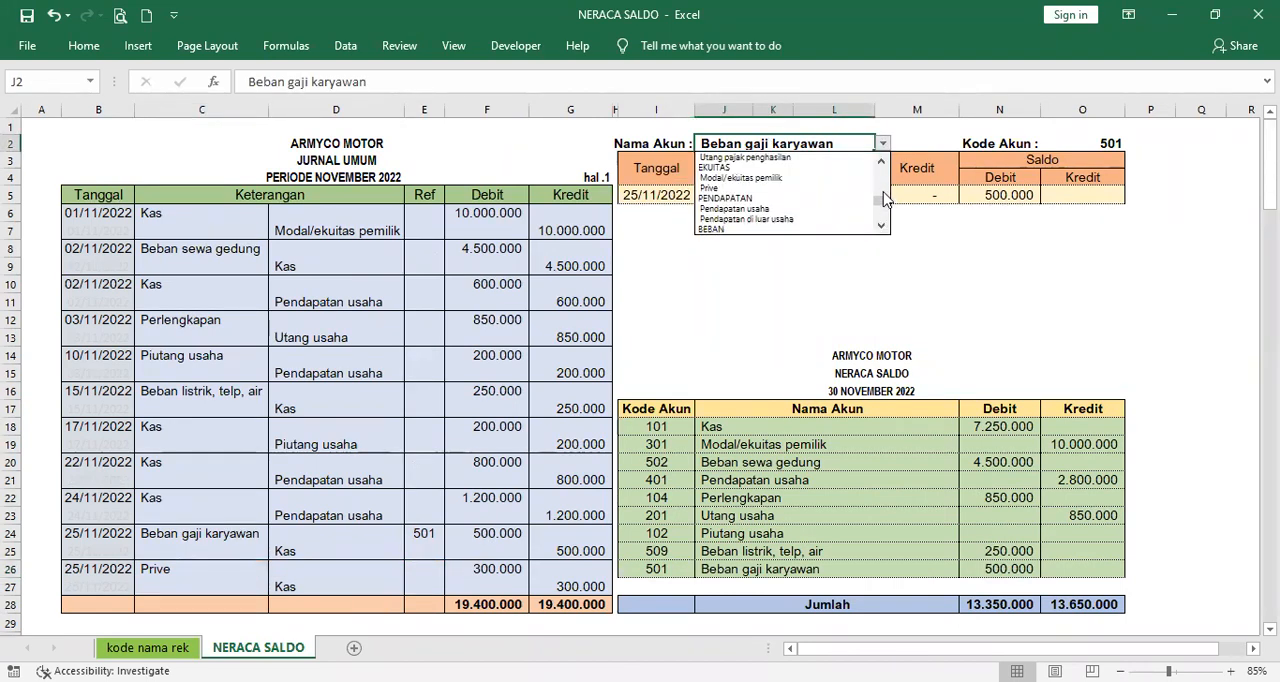
left_click(812, 187)
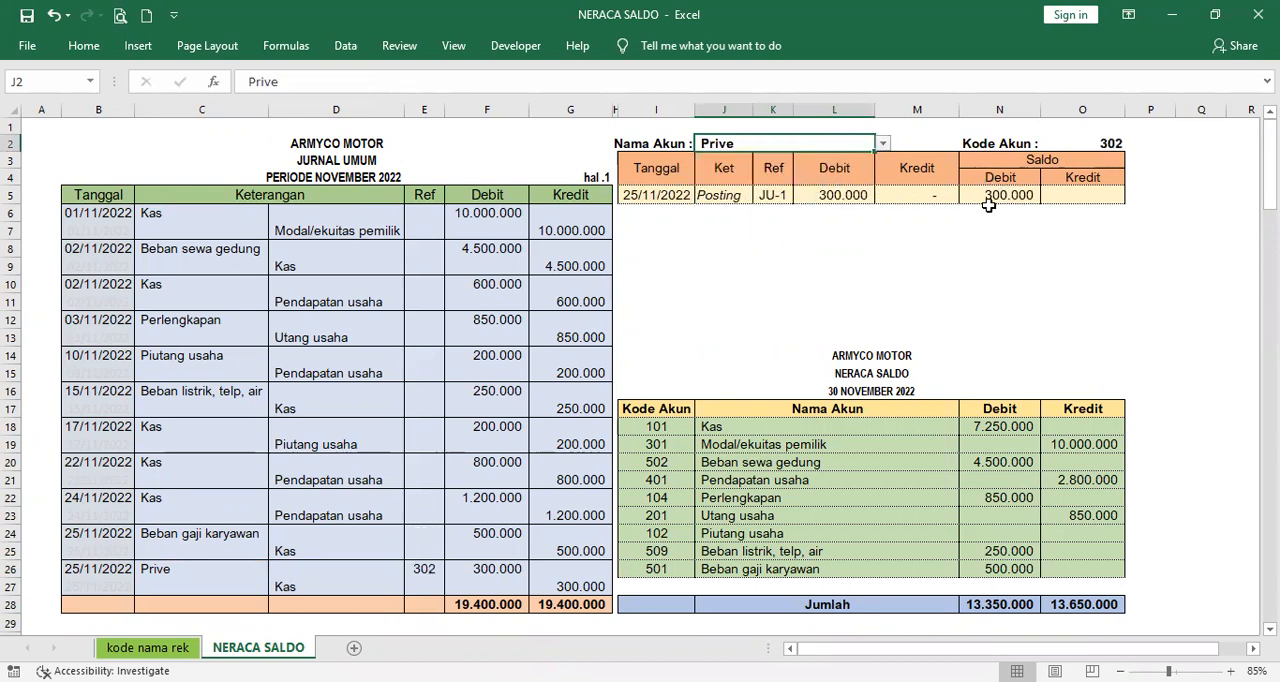
- Choose Prive as the trial balance account in J27
left_click(913, 591)
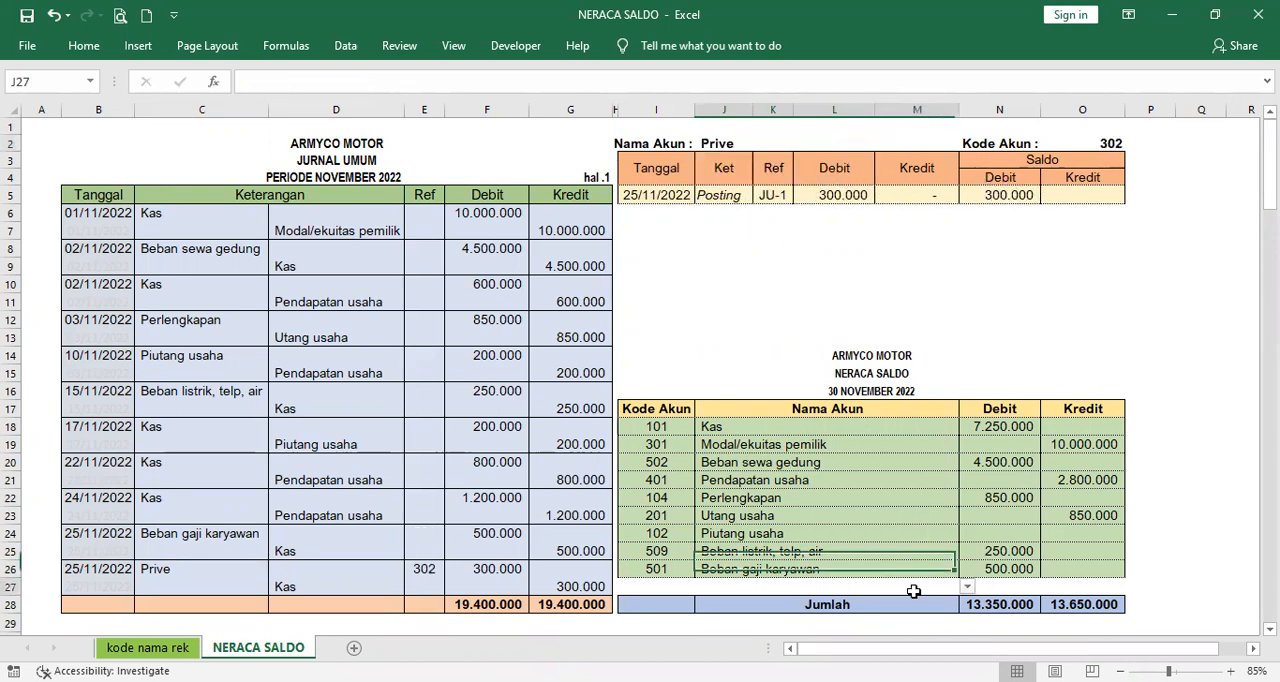
left_click(967, 587)
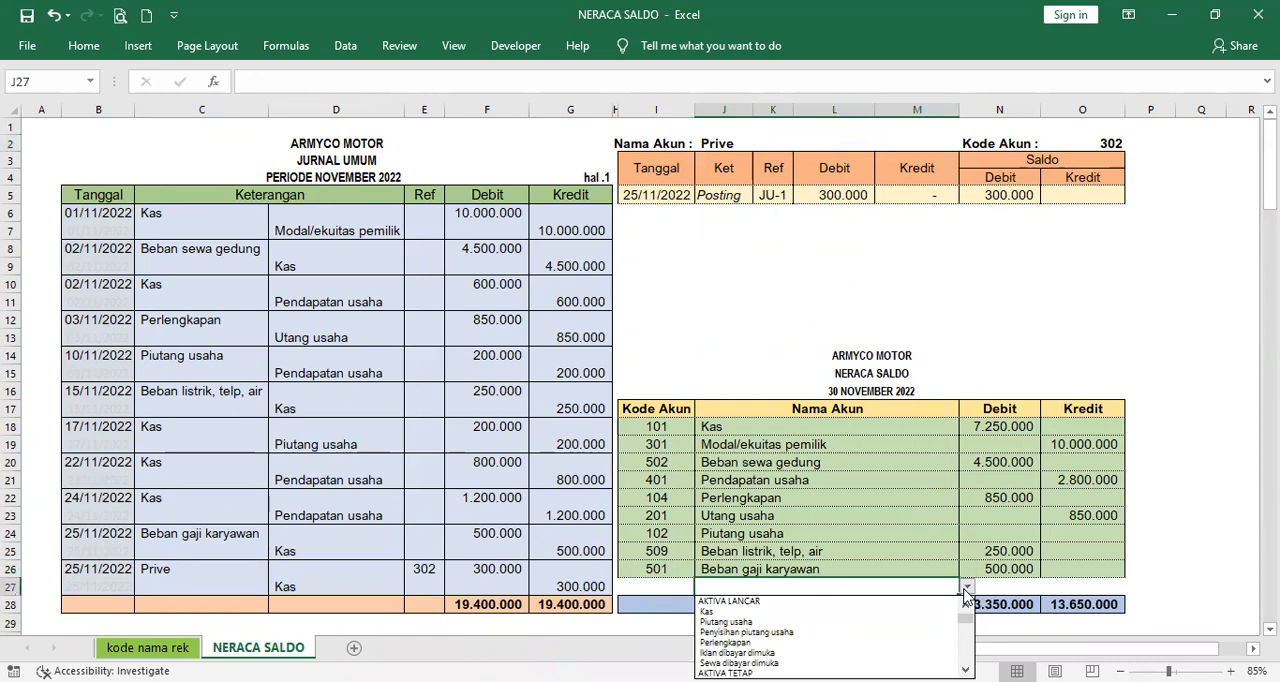
left_click(966, 653)
left_click(966, 653)
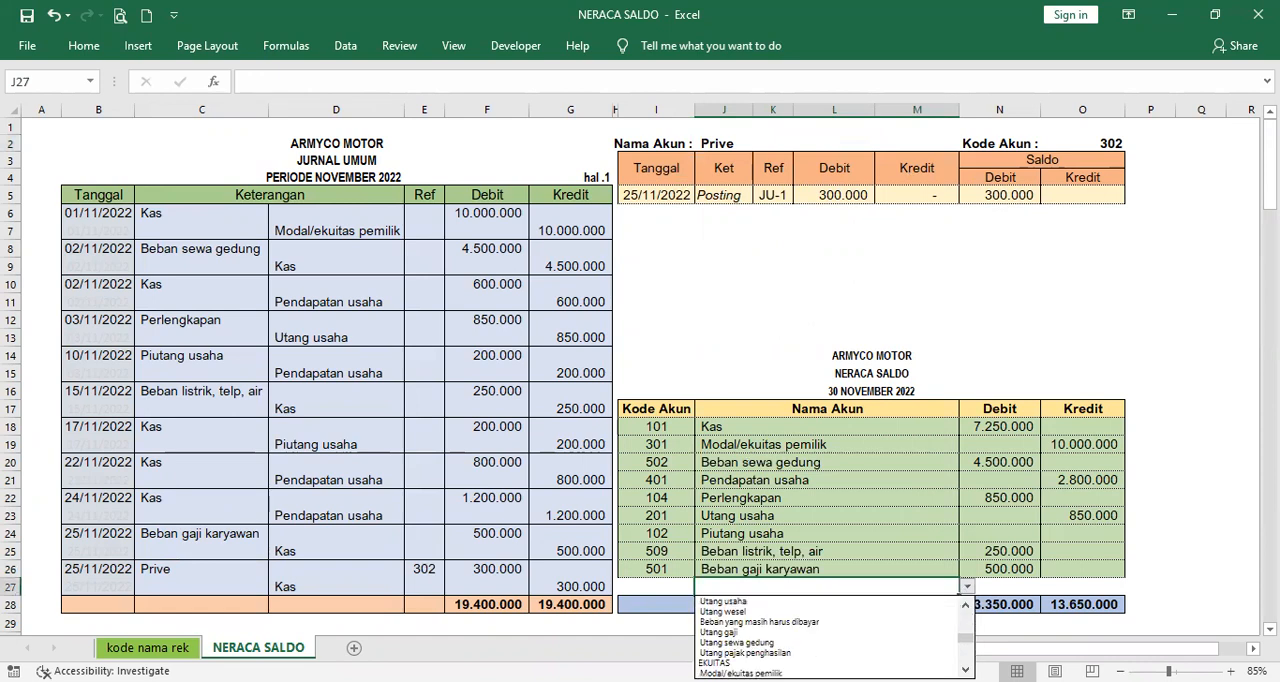
left_click(966, 670)
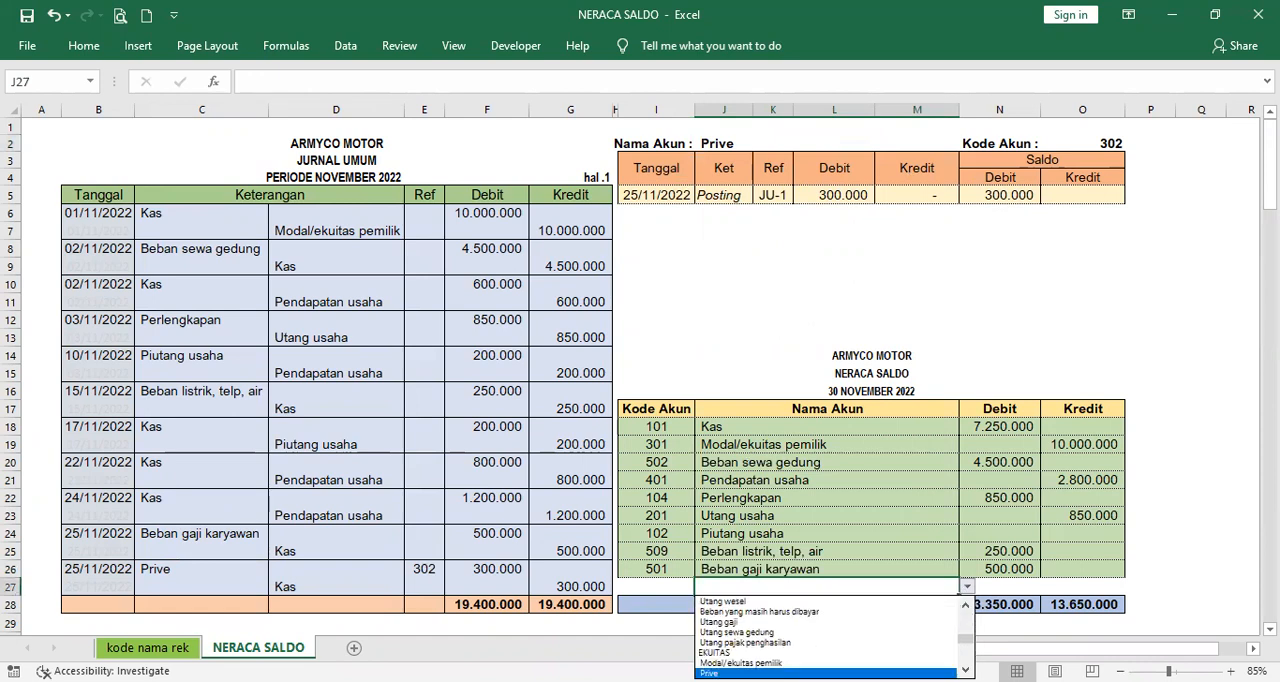
left_click(830, 673)
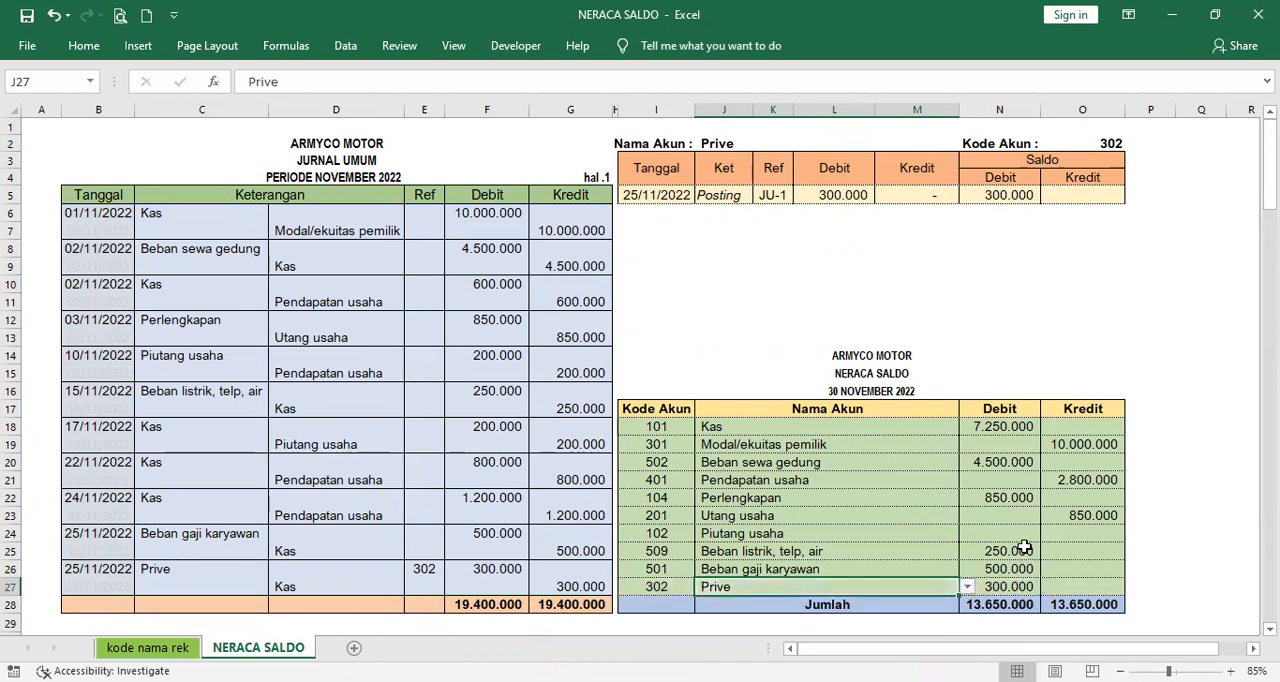